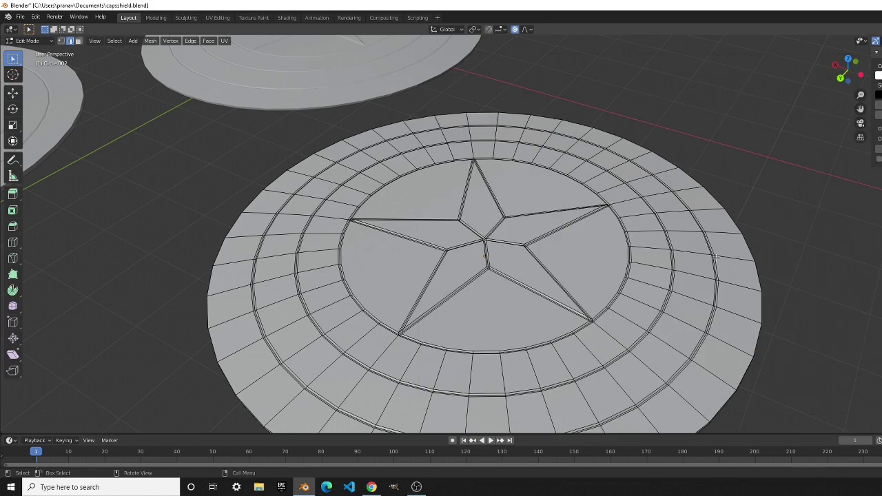
Look over the Captain America shield reference images in the browser and return to Blender
key(alt+Tab)
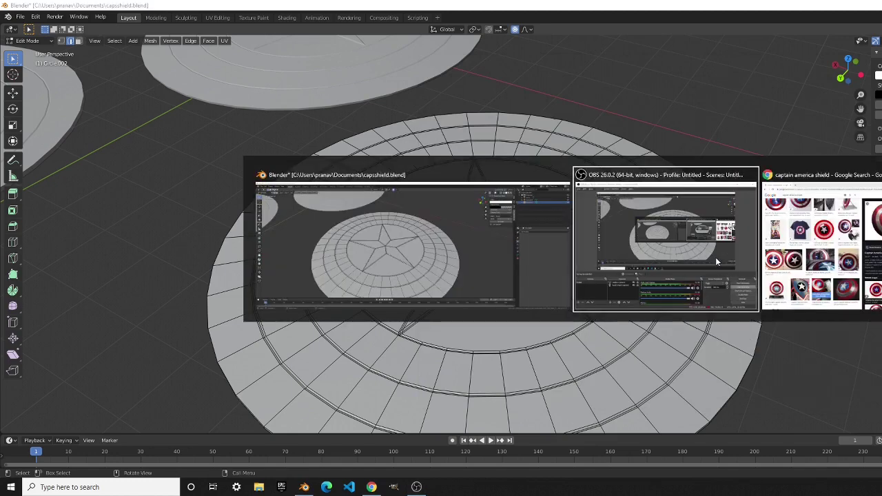
key(alt+Tab)
key(Tab)
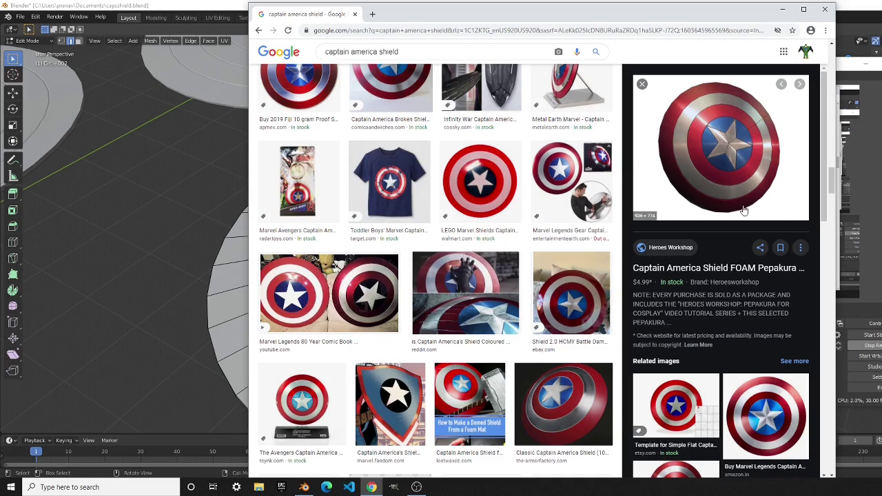
key(alt+Tab)
click(776, 236)
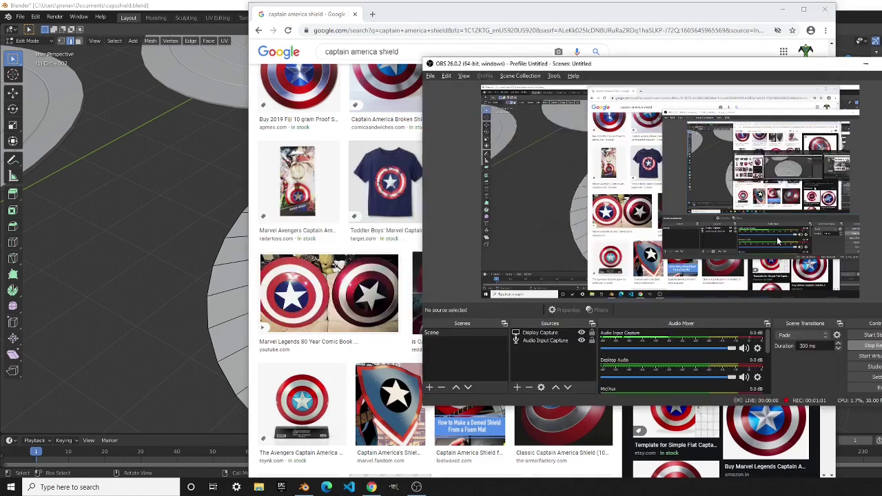
key(alt+Tab)
click(753, 253)
Start a new General file, saving the pending changes to the capsshield file
scroll(683, 303, down, 10)
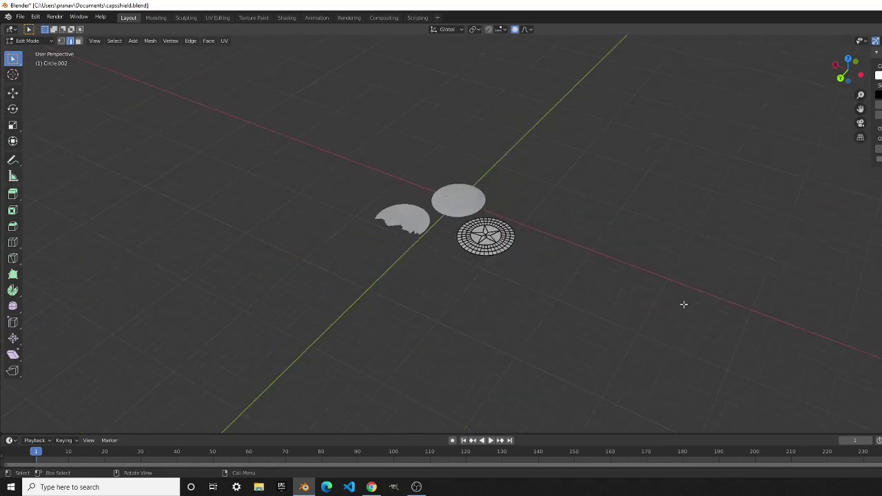
scroll(358, 204, up, 4)
shift+middle_drag(358, 205, 486, 238)
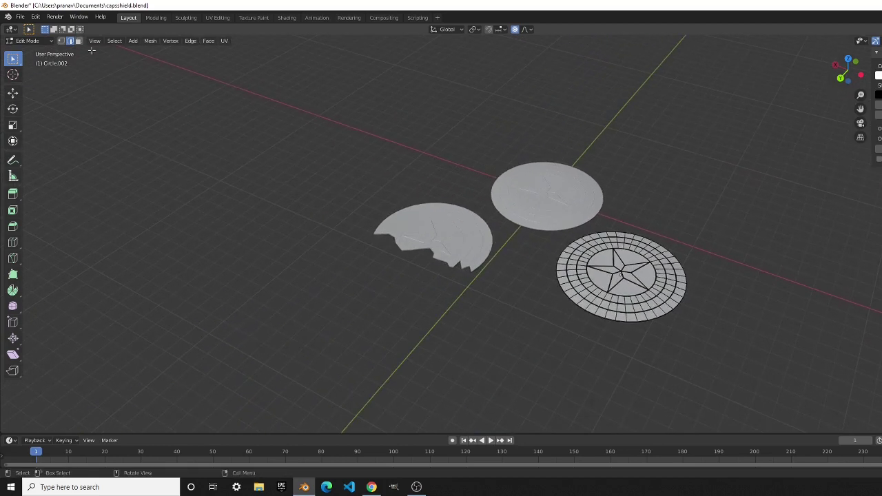
click(20, 17)
mouse_move(32, 26)
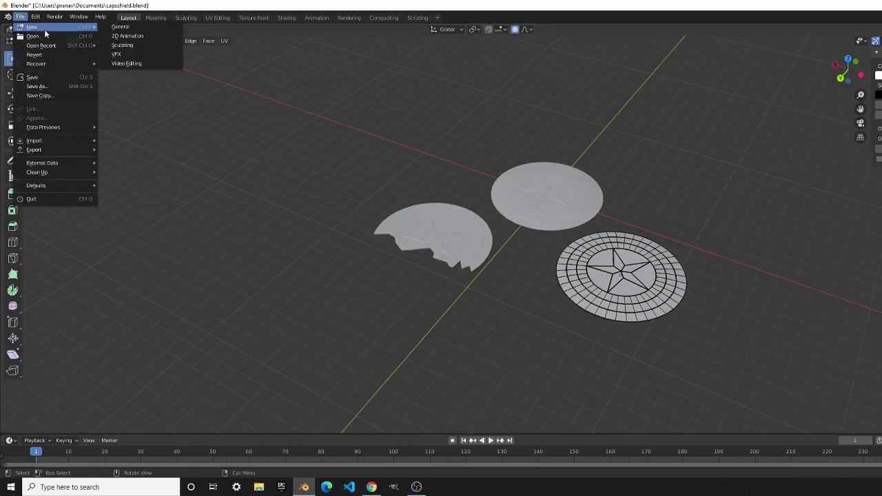
click(111, 29)
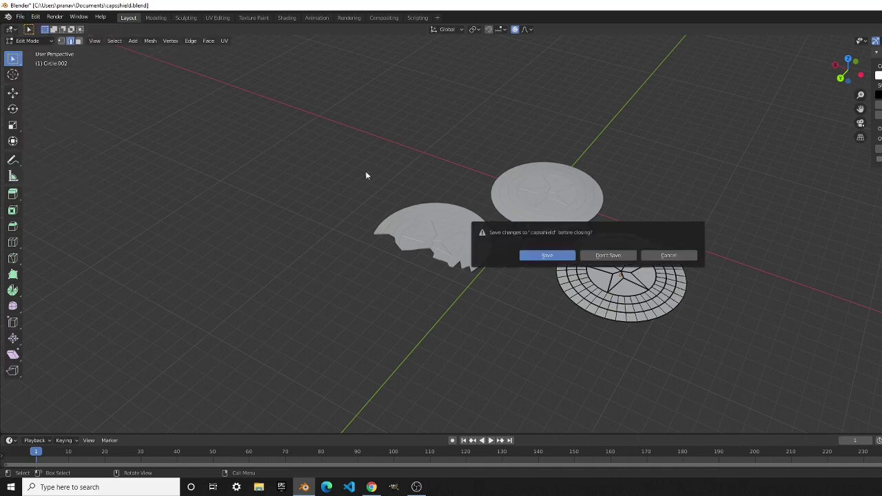
click(564, 255)
Delete the default cube, camera and light so the scene is empty
scroll(564, 256, up, 1)
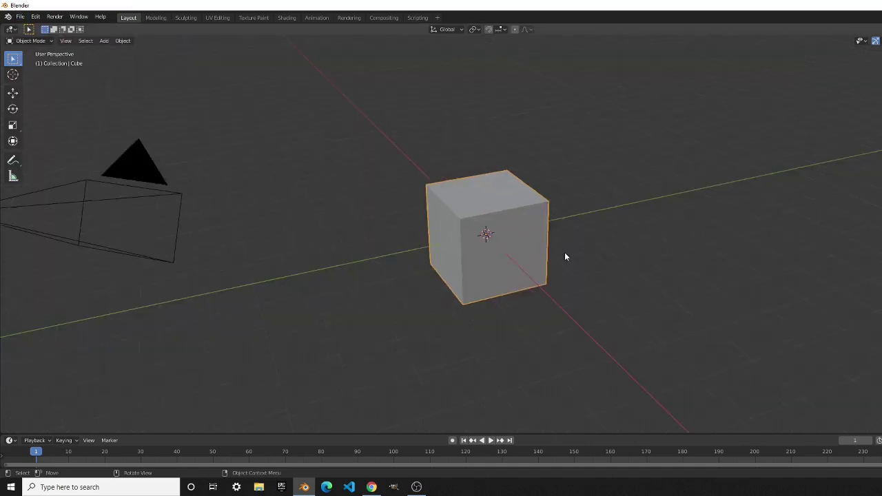
scroll(466, 176, up, 1)
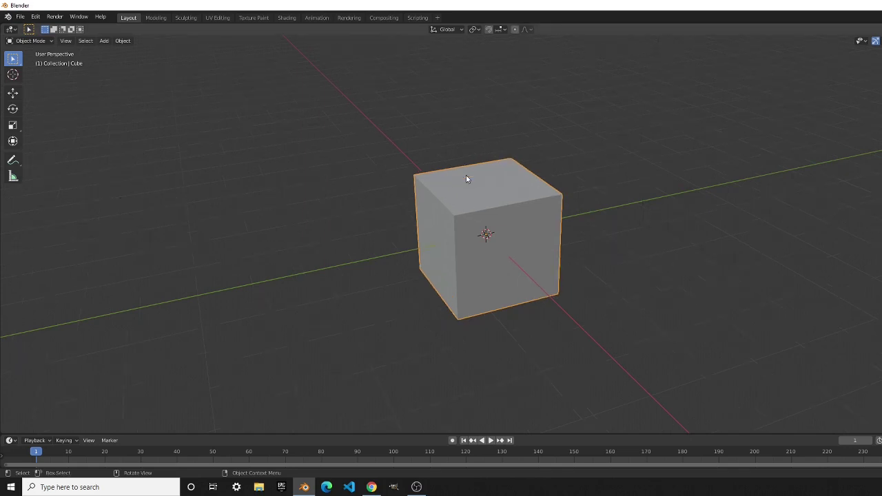
scroll(465, 176, down, 5)
scroll(466, 179, up, 2)
scroll(289, 134, down, 4)
drag(294, 135, 604, 336)
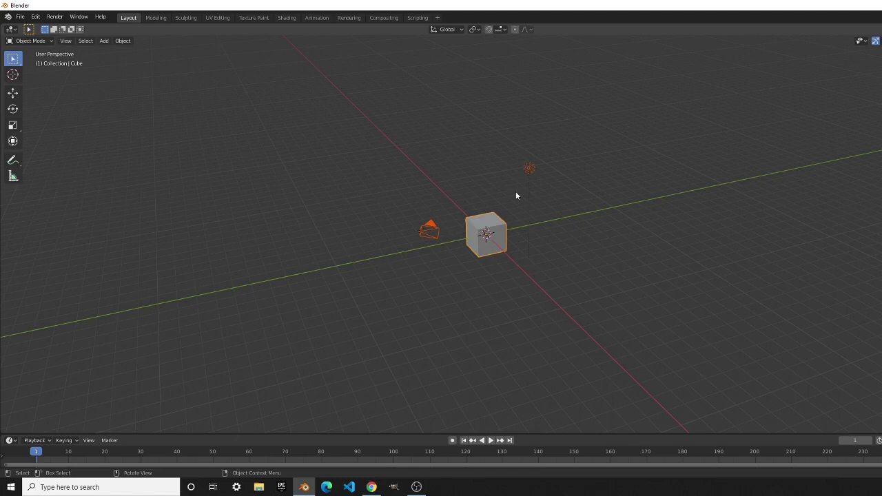
key(x)
click(311, 149)
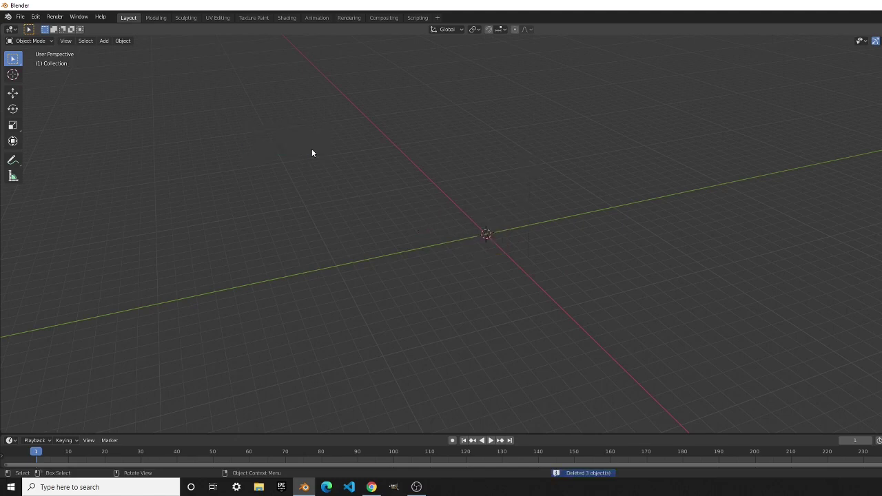
Add a mesh circle at the world origin
key(shift+a)
mouse_move(394, 167)
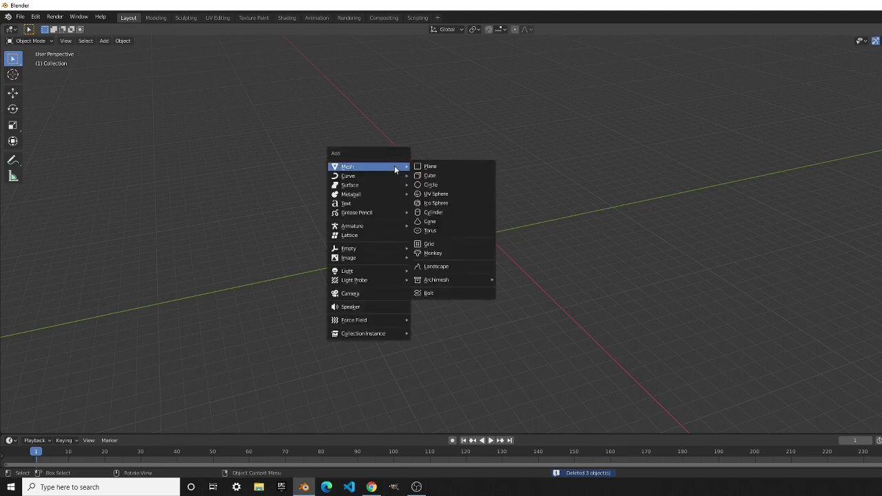
click(449, 185)
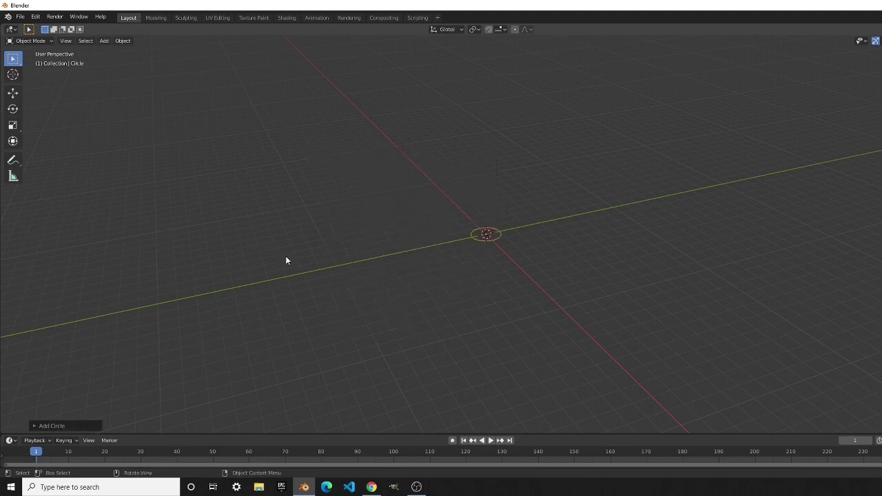
key(s)
click(223, 301)
Expand the Add Circle settings and try 10 vertices, settling on 12 for the circle
click(33, 427)
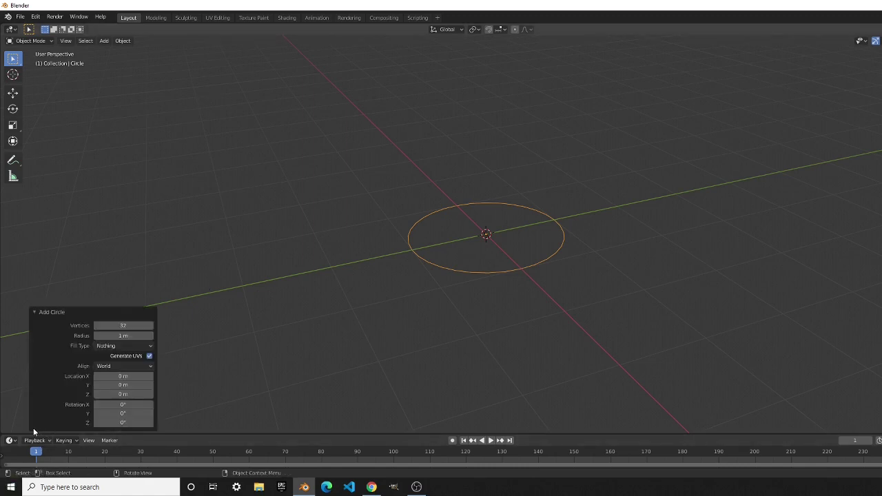
click(118, 326)
text(10)
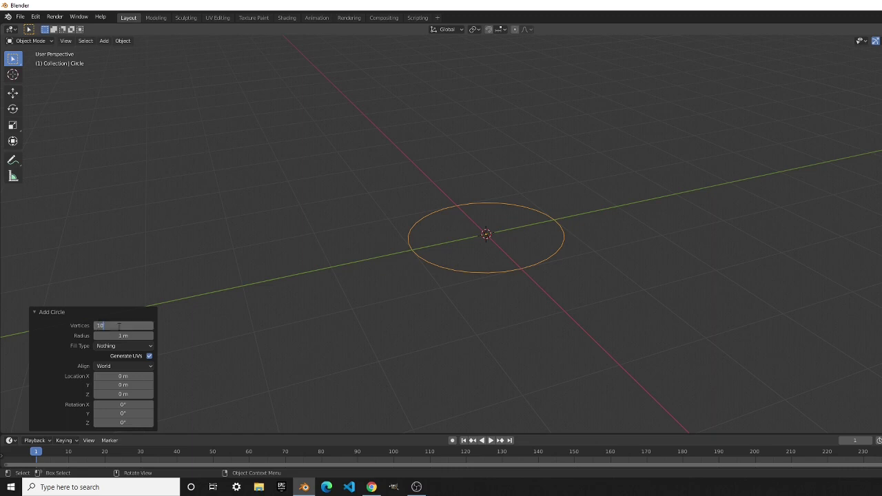
key(Return)
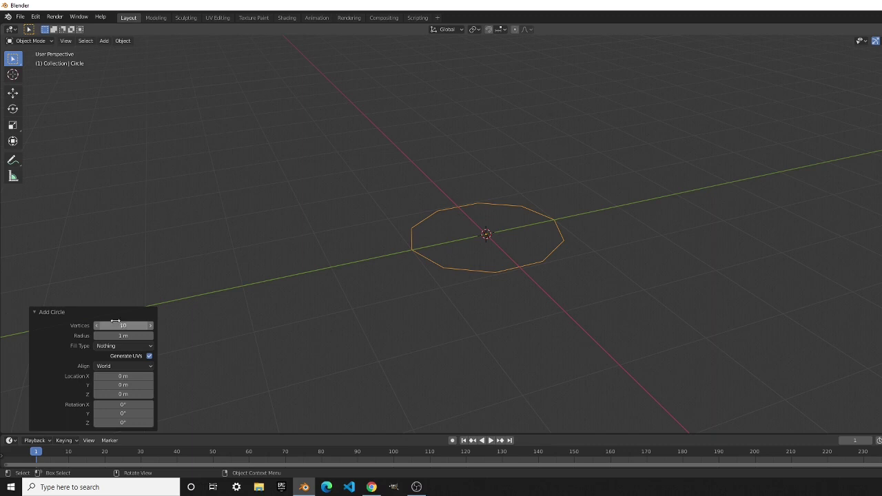
click(136, 325)
text(17)
key(Return)
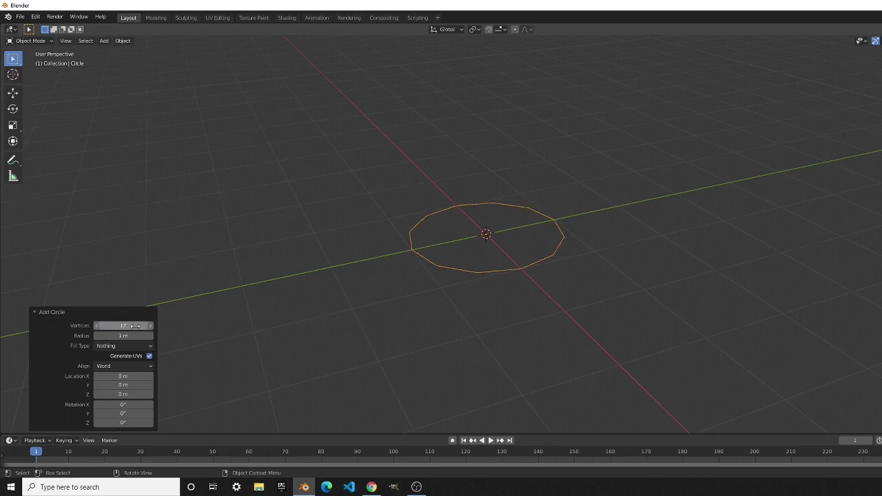
Enter Edit Mode on the circle, cycle through edge and face selection, and return to vertex selection
middle_drag(420, 254, 454, 264)
key(Tab)
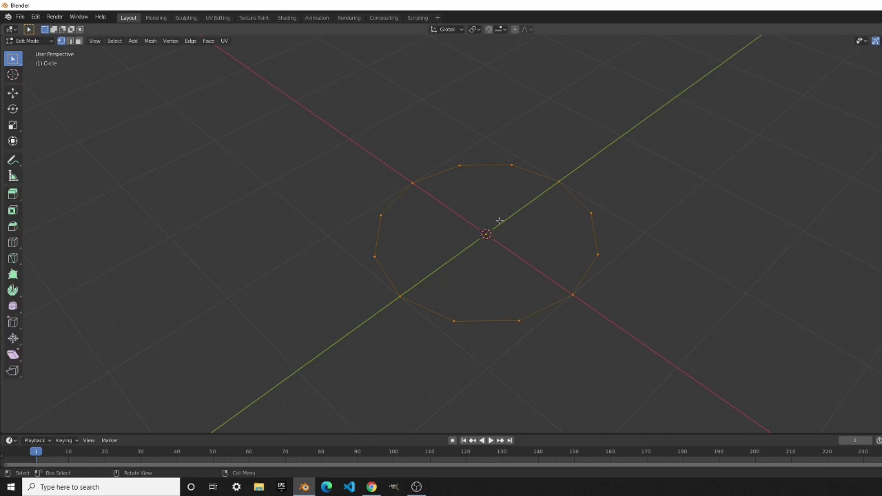
key(2)
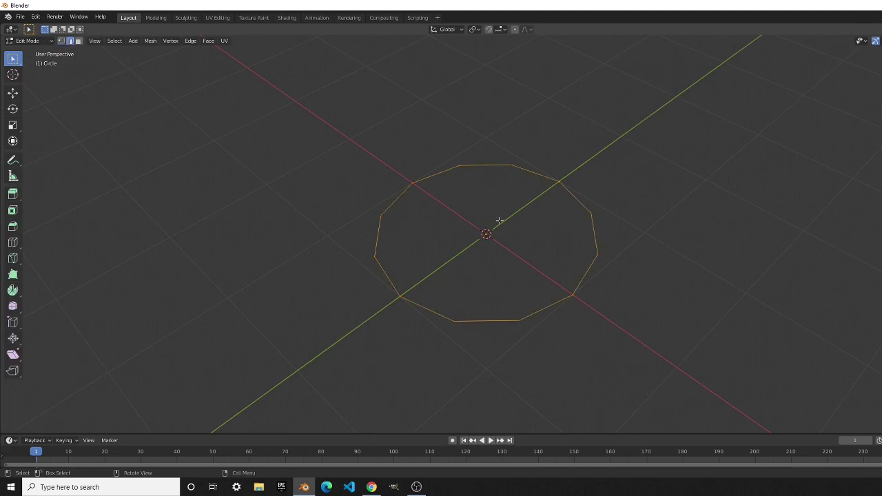
key(3)
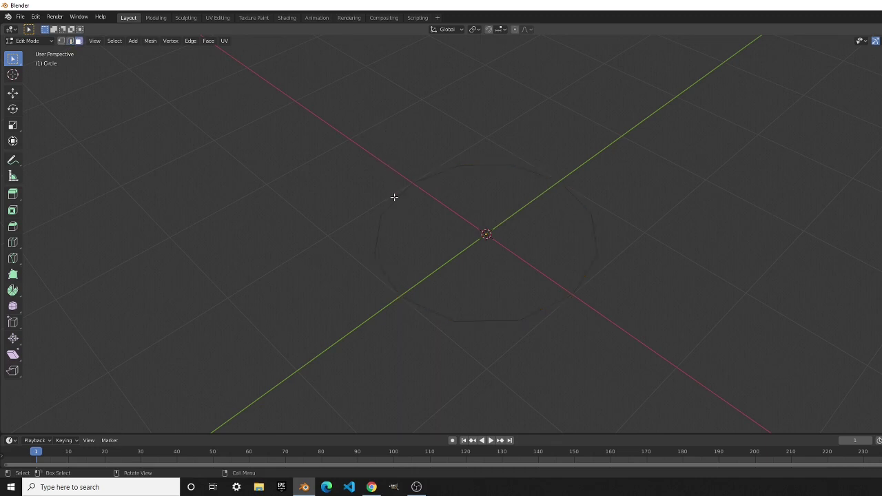
key(1)
key(ctrl+grave)
key(shift)
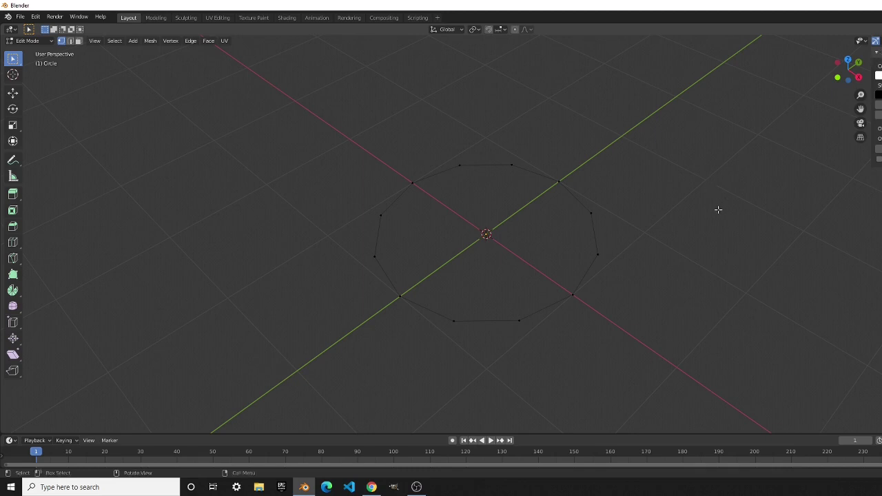
scroll(689, 220, up, 4)
scroll(675, 230, down, 3)
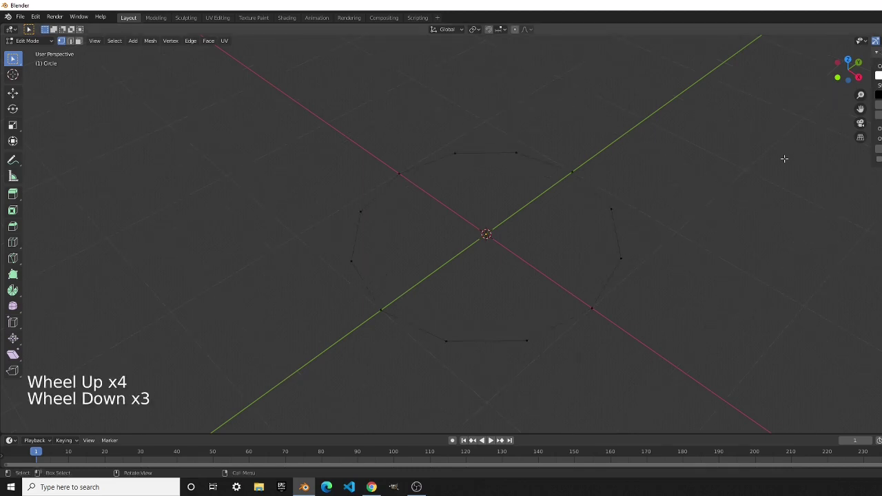
key(n)
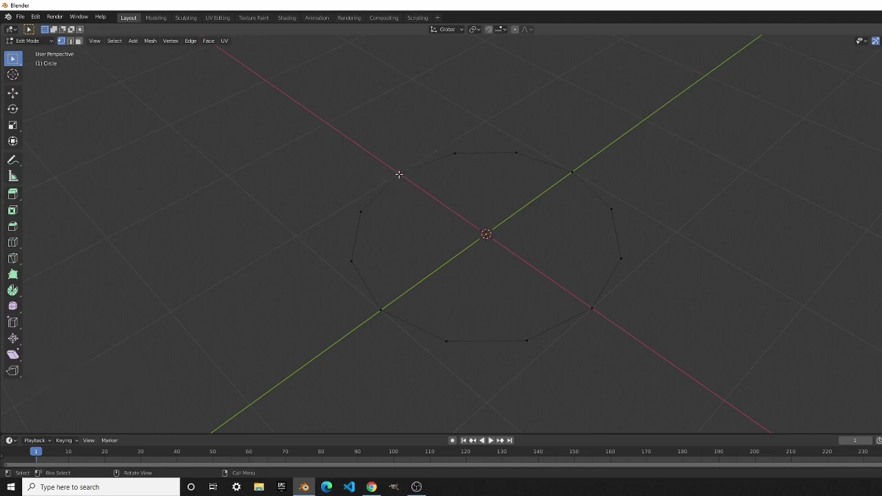
Pick every other vertex around the circle, six in all, and replace that selection with all vertices
click(399, 173)
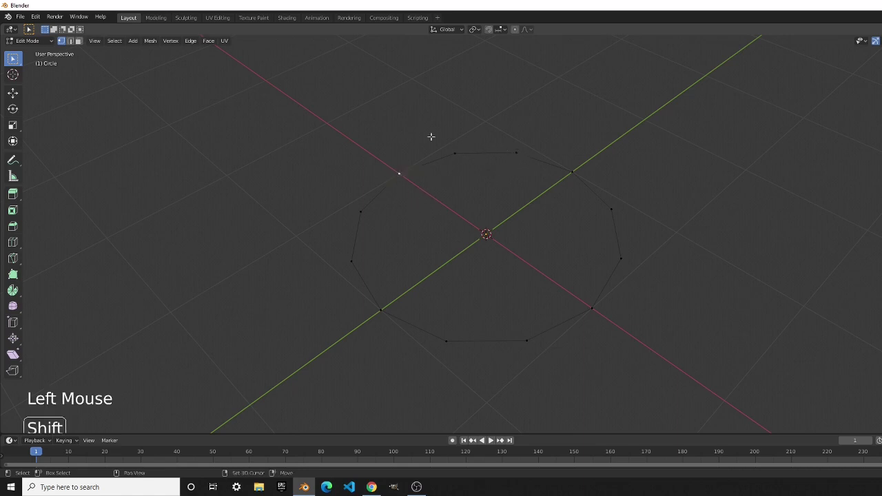
shift+click(521, 151)
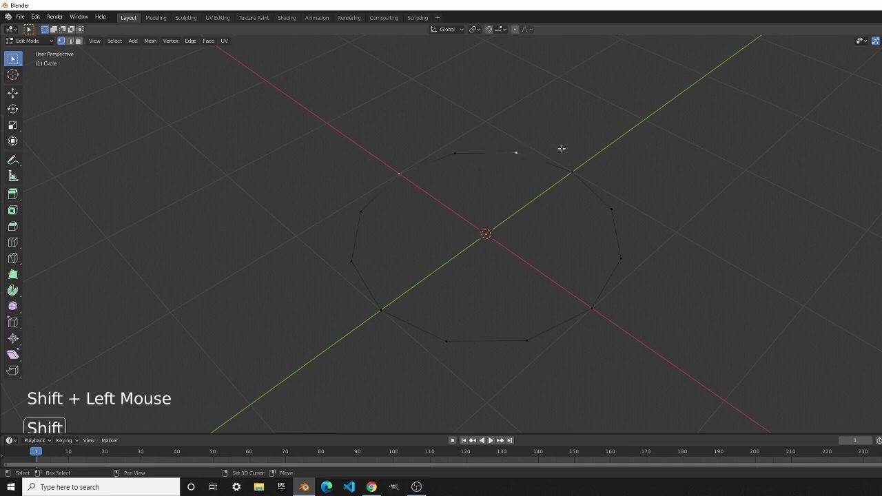
shift+click(607, 207)
shift+click(590, 306)
shift+click(453, 339)
shift+click(361, 262)
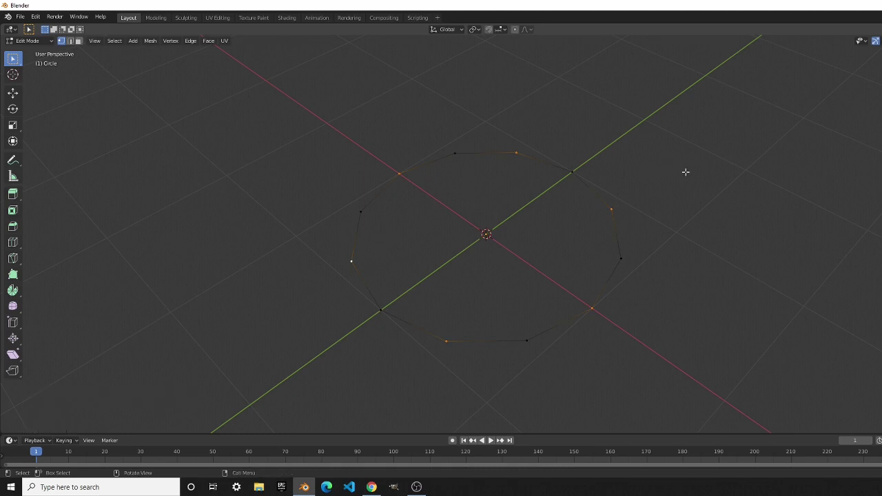
key(a)
Select every other vertex of the circle and scale them inward by 0.316 to form a six-pointed star
click(399, 173)
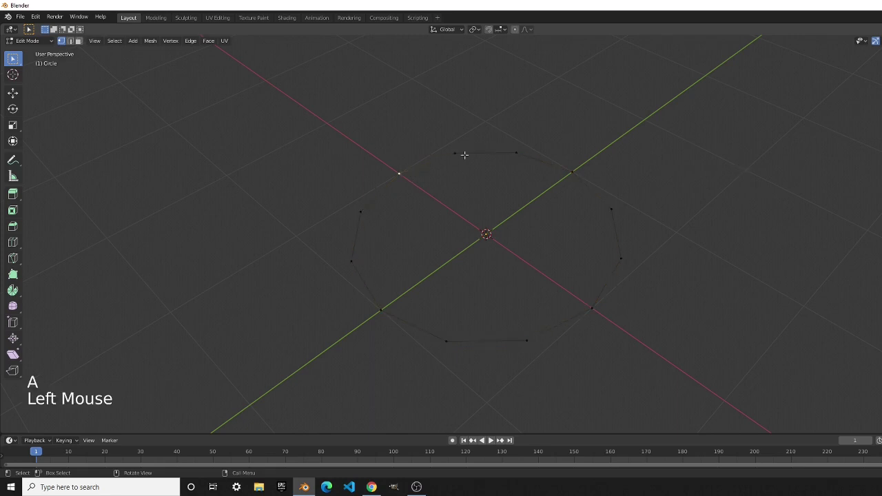
shift+click(515, 152)
shift+click(611, 208)
shift+click(592, 308)
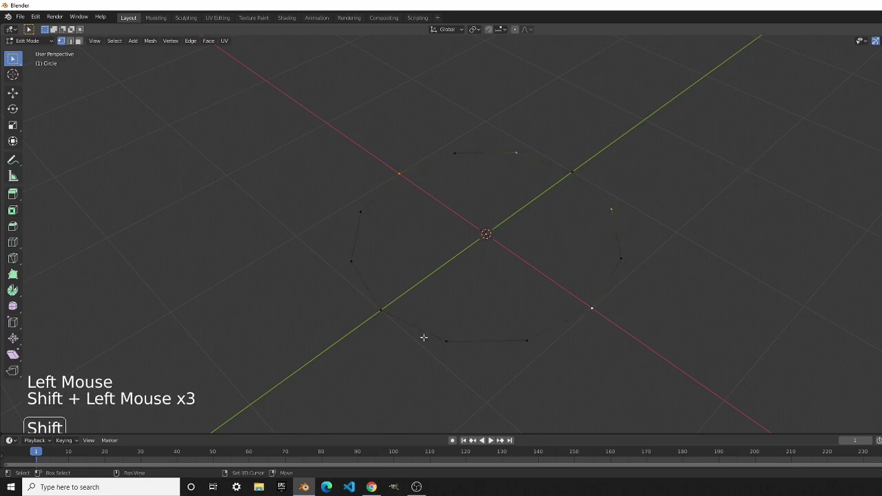
shift+click(446, 341)
shift+click(351, 261)
key(s)
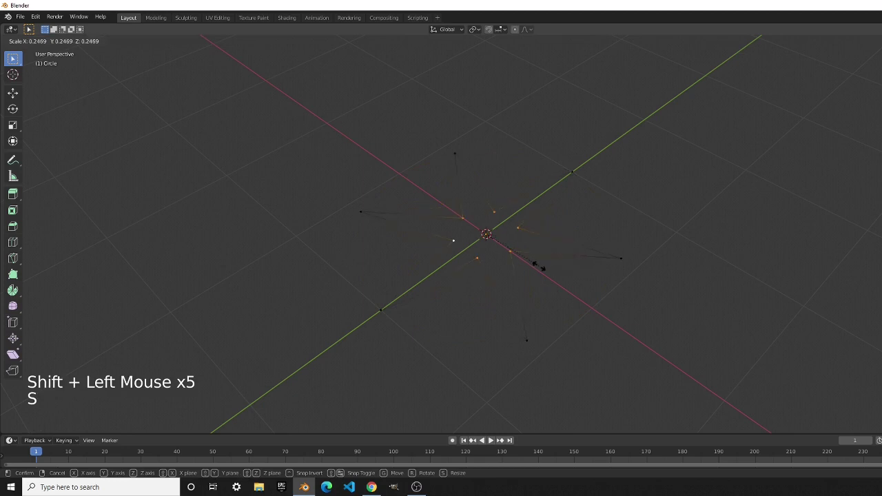
click(546, 277)
Examine the star outline from several angles and clear the vertex selection
scroll(460, 240, up, 4)
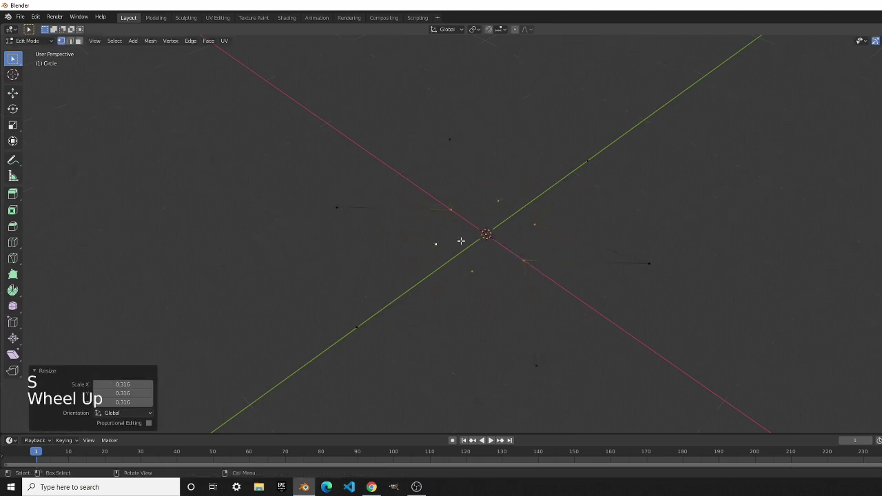
scroll(460, 240, down, 4)
middle_drag(460, 241, 548, 331)
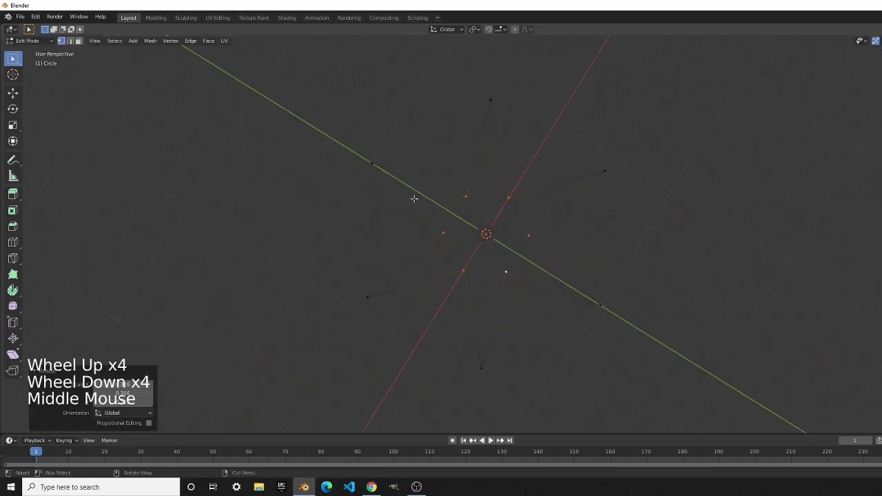
scroll(445, 196, down, 4)
scroll(445, 195, up, 3)
middle_drag(605, 284, 443, 292)
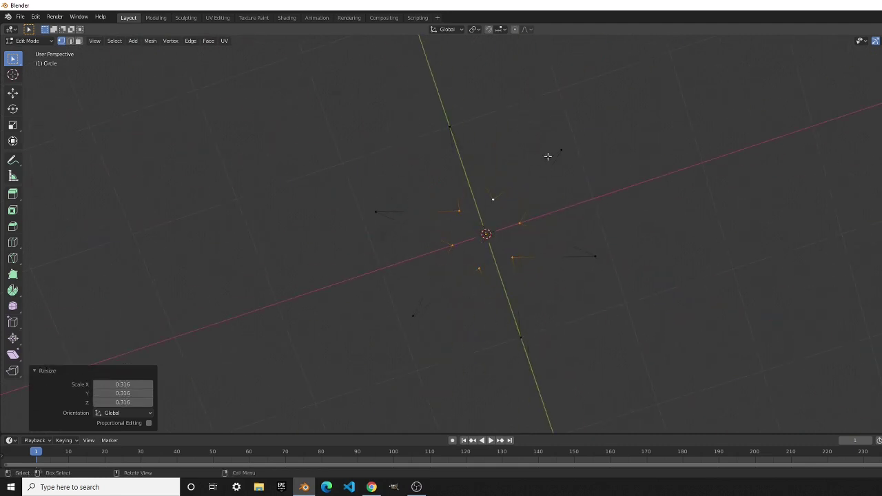
click(586, 182)
scroll(439, 105, up, 2)
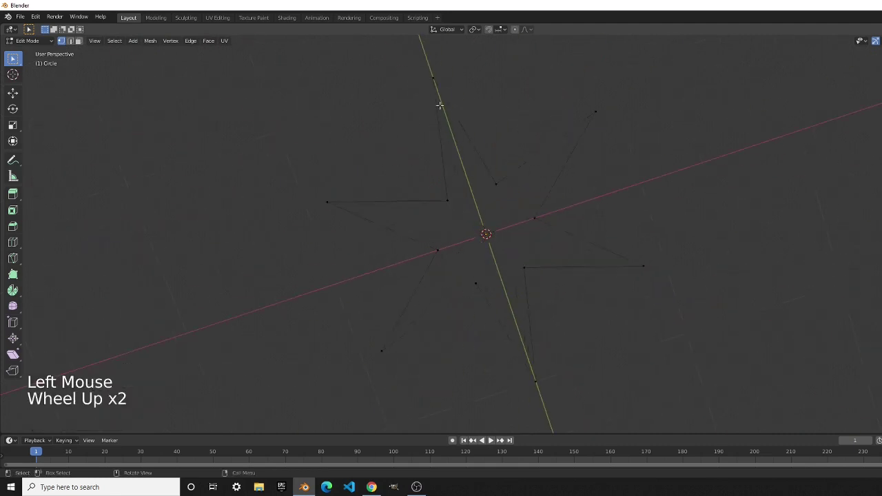
Switch to edge selection and go through the star's edges one by one around the whole outline
key(2)
click(471, 135)
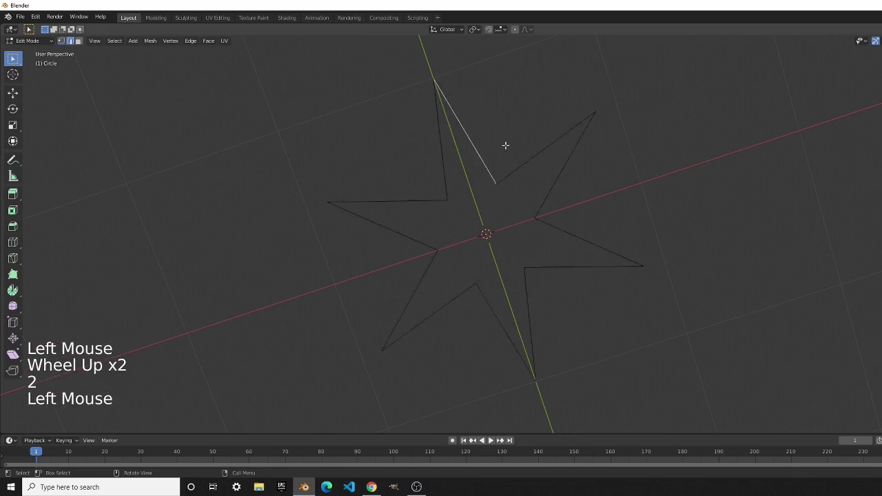
click(541, 153)
click(563, 173)
click(572, 237)
click(577, 268)
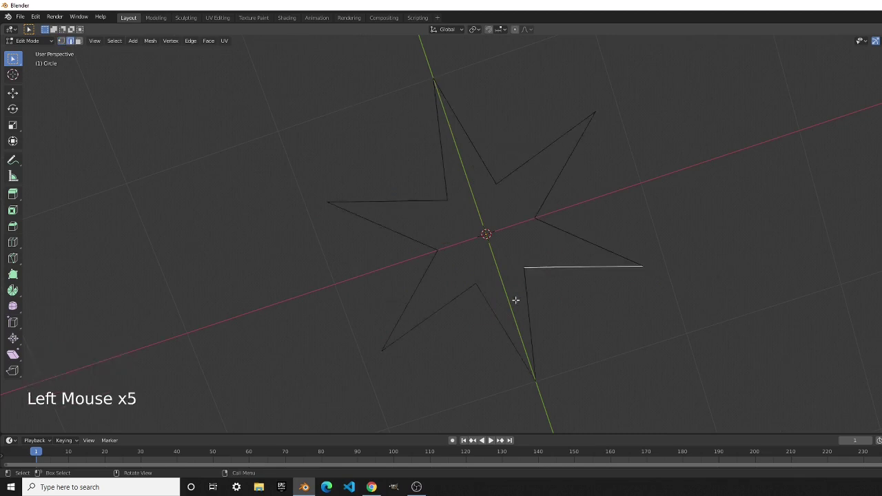
click(525, 307)
click(499, 319)
click(445, 302)
click(407, 303)
click(403, 238)
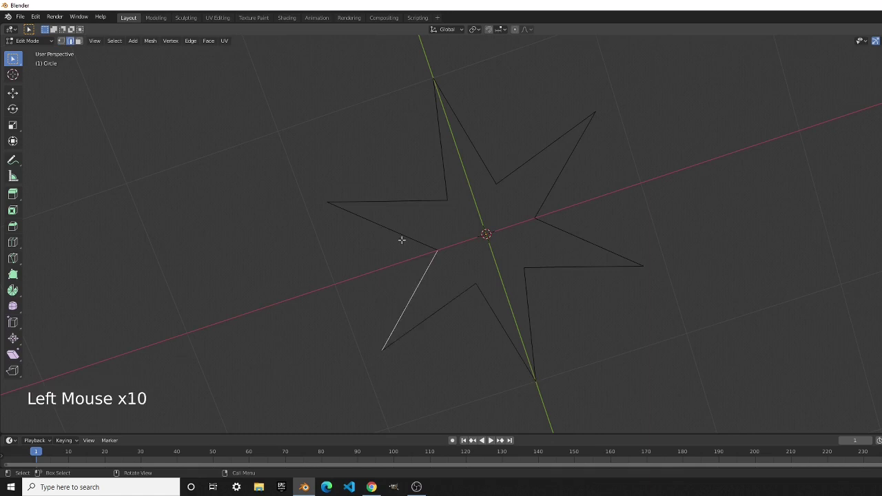
click(405, 200)
click(442, 179)
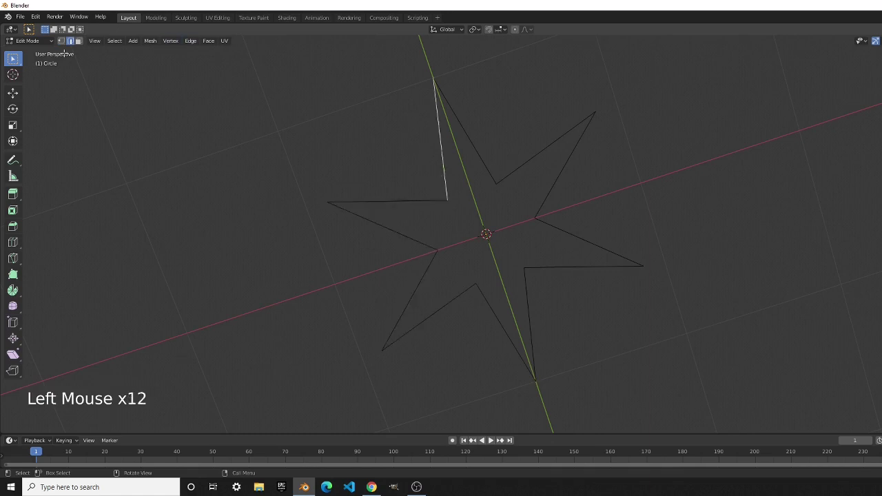
Return to vertex selection, go through the star's vertices one by one around the outline, and clear the selection
key(1)
click(432, 77)
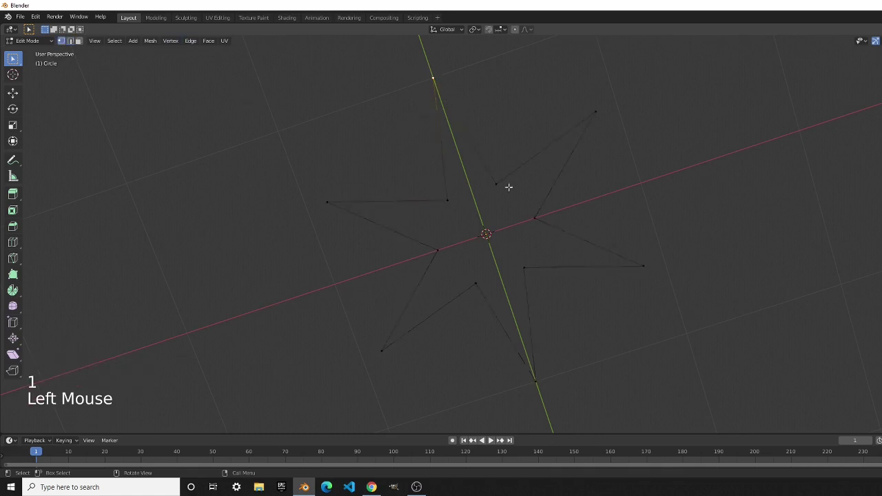
click(496, 183)
click(595, 112)
click(534, 218)
click(619, 256)
click(640, 267)
click(532, 271)
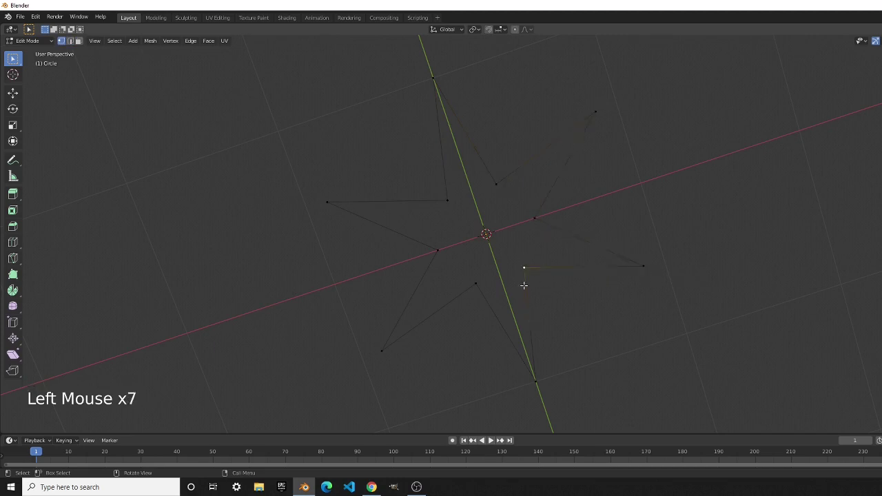
click(535, 379)
click(475, 283)
click(383, 351)
click(437, 250)
click(325, 202)
click(447, 200)
click(324, 150)
Leave Edit Mode and delete the six-pointed star object
scroll(498, 162, down, 4)
key(Tab)
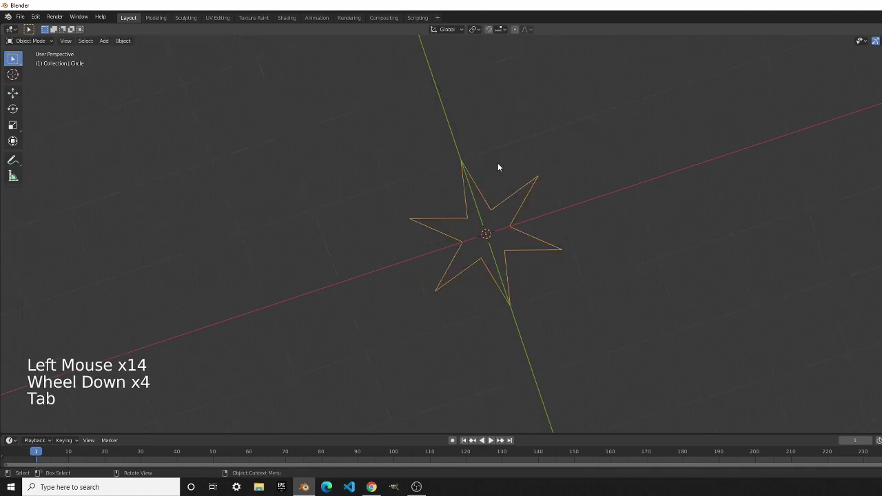
scroll(497, 163, up, 4)
key(x)
click(497, 163)
Add a mesh circle with 10 vertices and a radius of 1.5 m
key(shift+a)
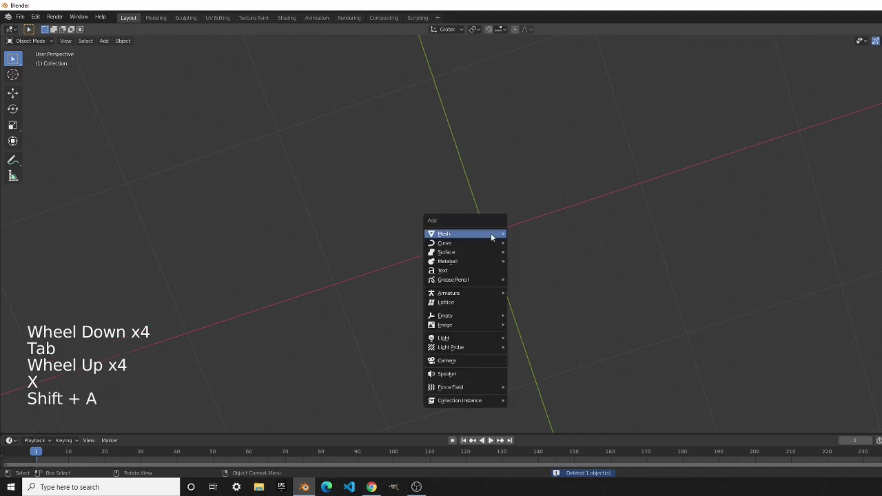
mouse_move(490, 233)
click(538, 252)
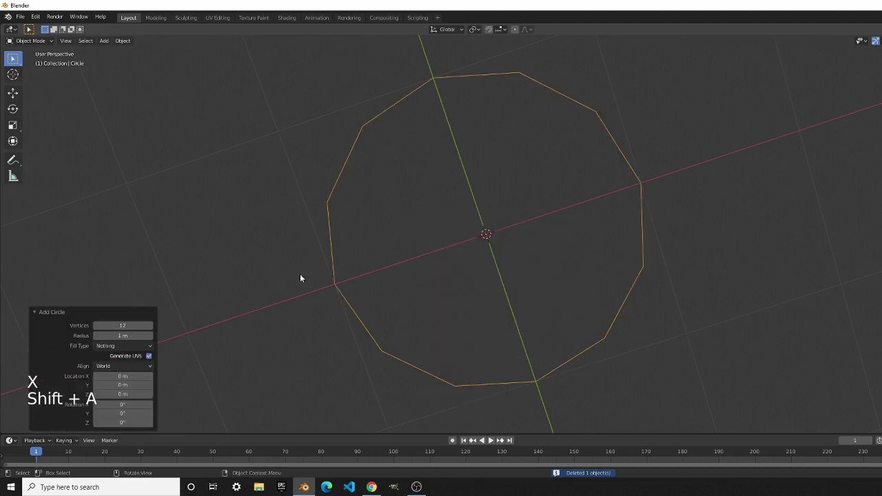
double_click(141, 320)
text(10)
key(Return)
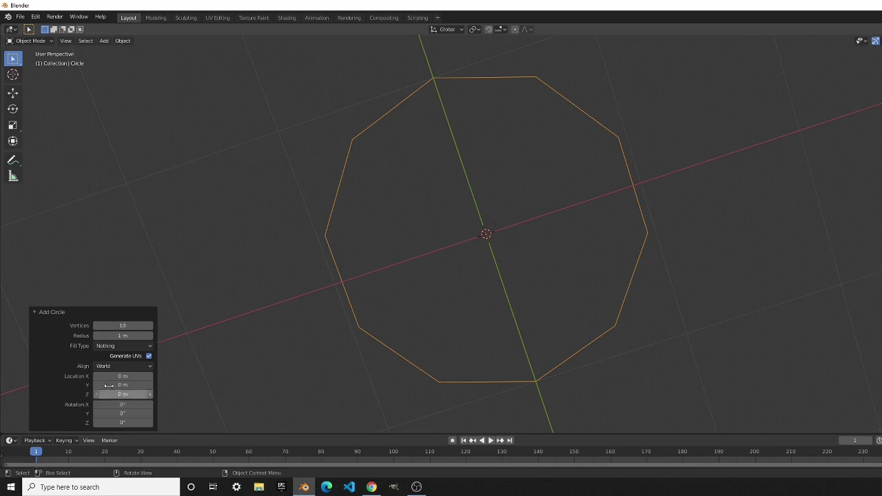
click(136, 336)
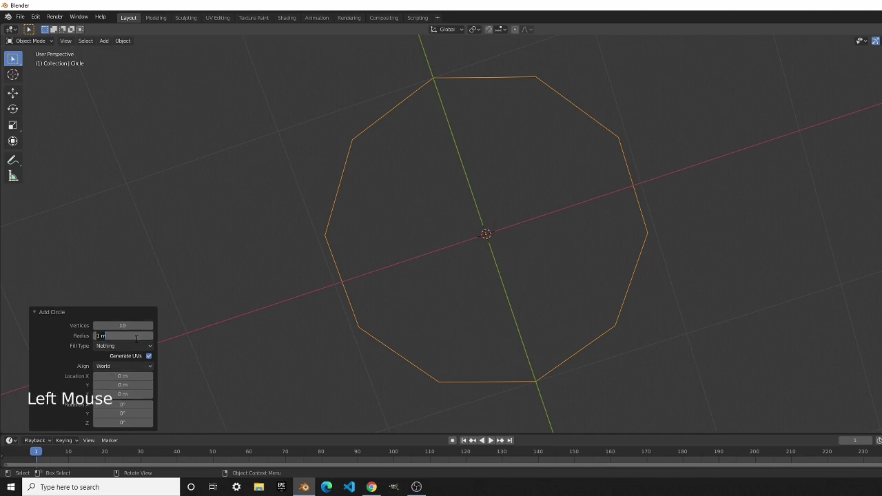
text(1.5)
key(Return)
scroll(420, 213, down, 4)
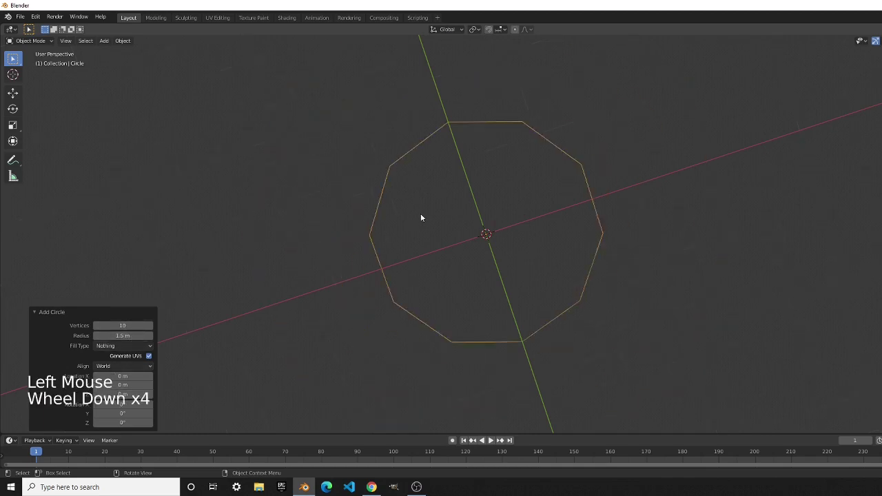
scroll(421, 211, up, 2)
scroll(422, 210, down, 3)
scroll(423, 208, up, 4)
scroll(424, 207, down, 4)
scroll(426, 201, up, 1)
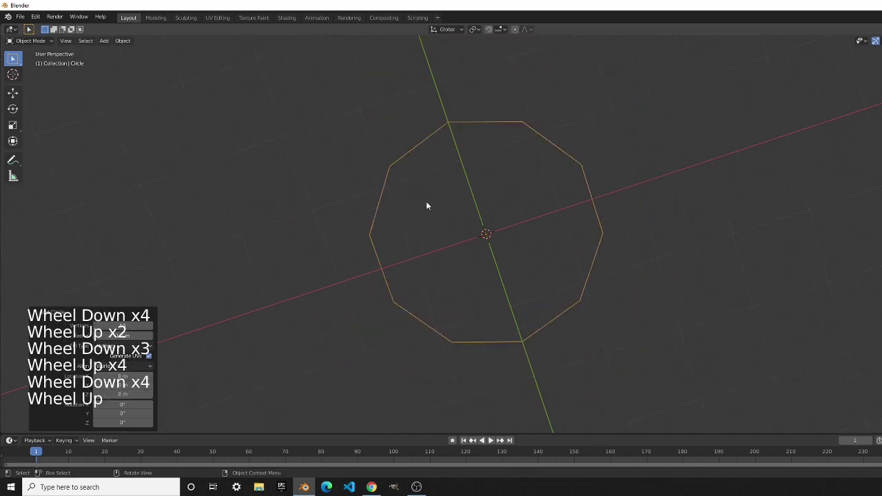
In Edit Mode, scale every other vertex of the circle inward by 0.243 to form a five-pointed star, and clear the selection
key(Tab)
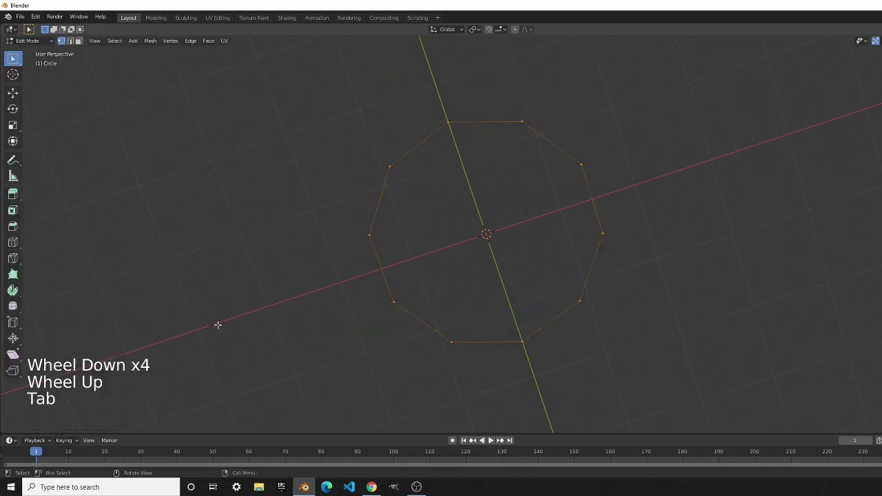
click(387, 166)
shift+click(521, 122)
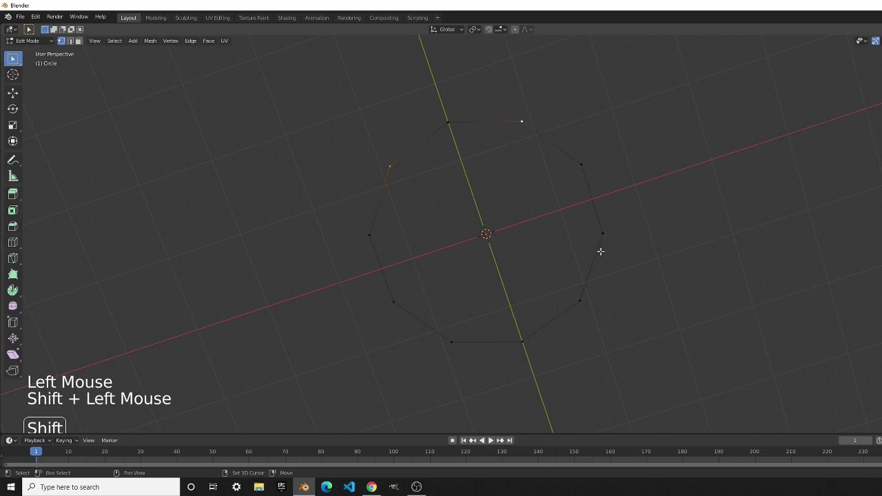
shift+click(602, 233)
shift+click(521, 342)
shift+click(393, 301)
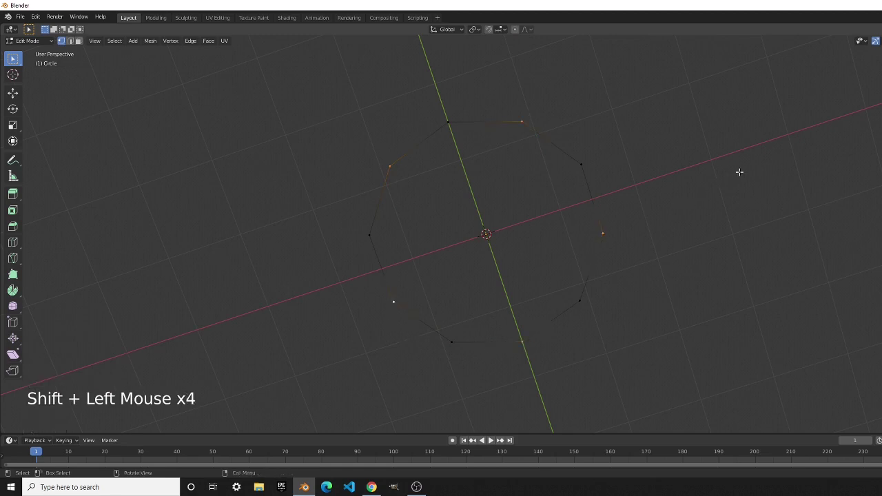
key(s)
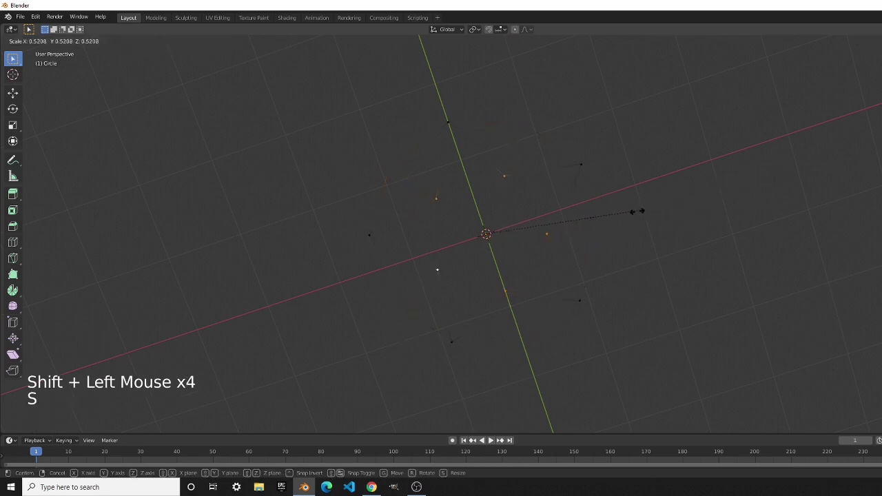
click(559, 238)
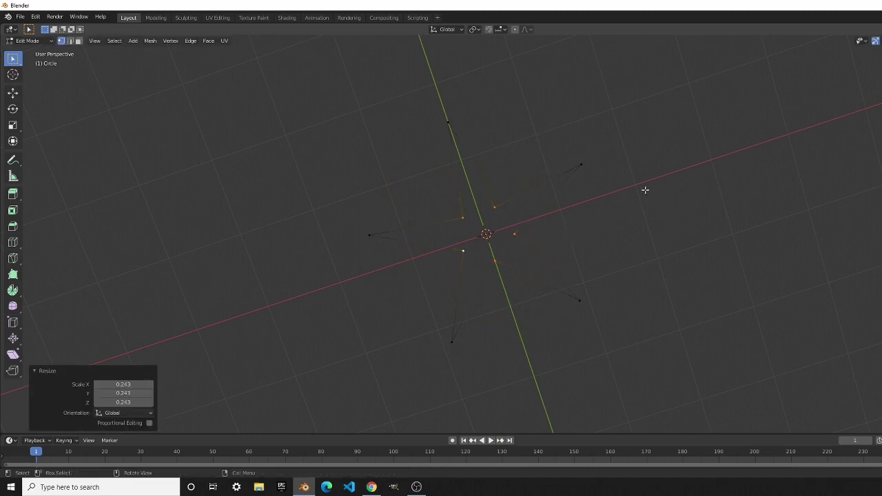
click(675, 203)
Select four of the star's five inner vertices, leaving out the one on the Y axis
scroll(675, 203, down, 5)
scroll(675, 203, up, 5)
scroll(570, 215, up, 1)
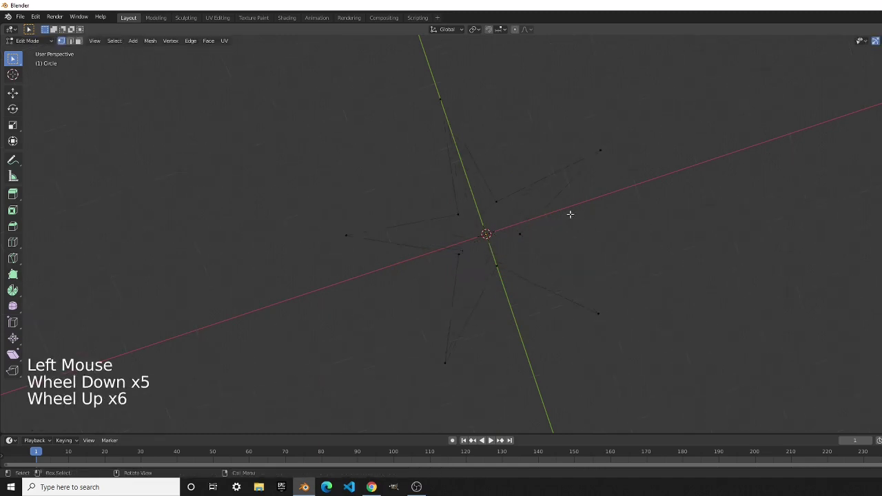
shift+click(493, 199)
shift+click(454, 215)
shift+click(456, 254)
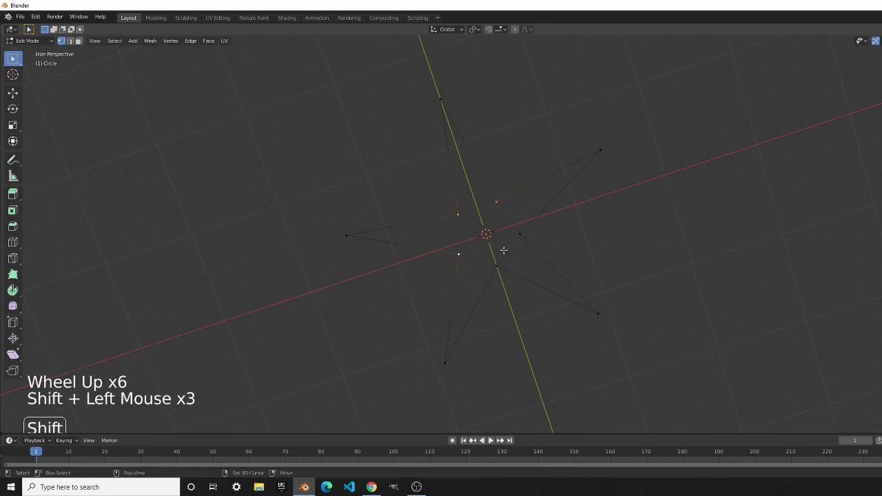
shift+click(522, 232)
Switch to Chrome to examine the star on the shield reference image, and return to Blender
key(alt+Tab)
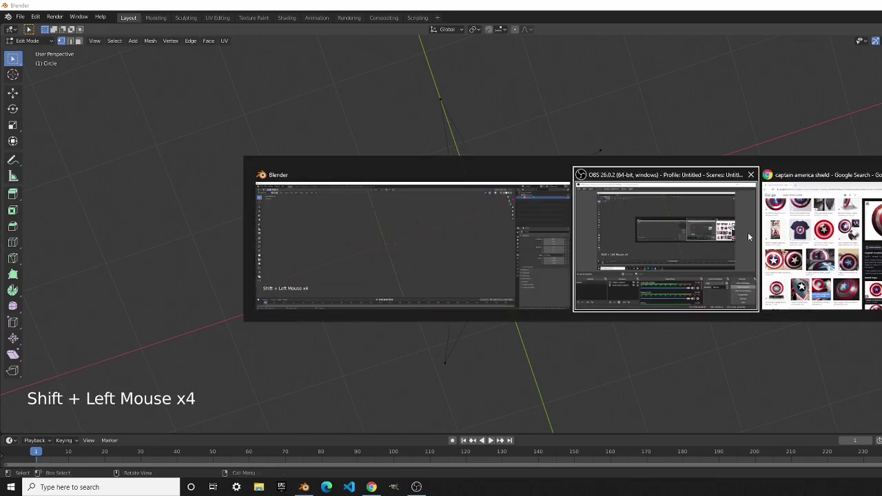
click(794, 245)
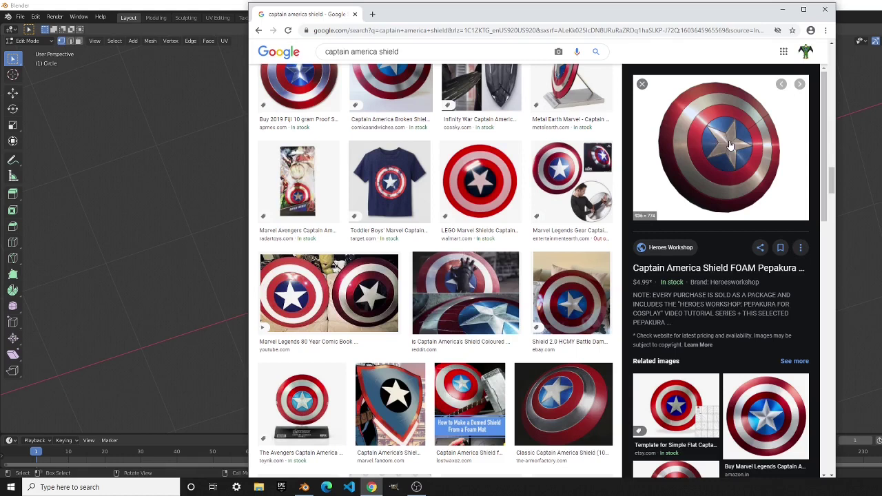
key(alt+Tab)
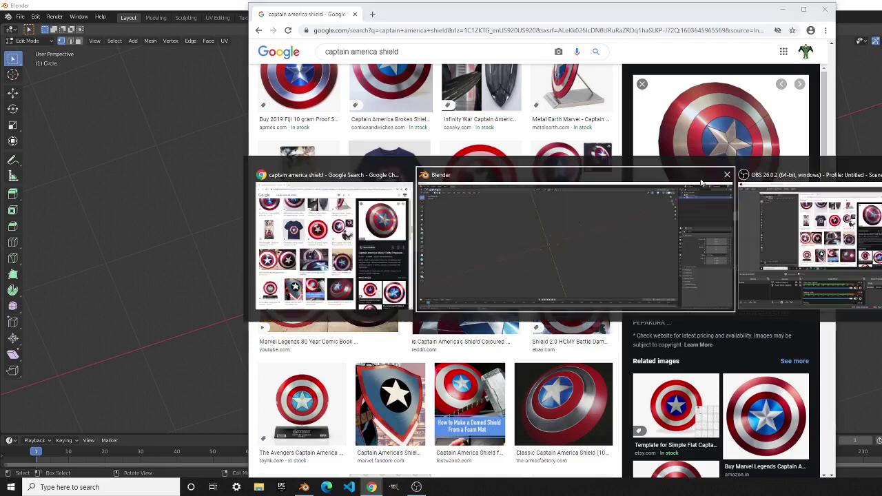
Add the fifth inner vertex to the selection, extrude all five in place, and merge the extruded vertices at center
scroll(612, 225, up, 2)
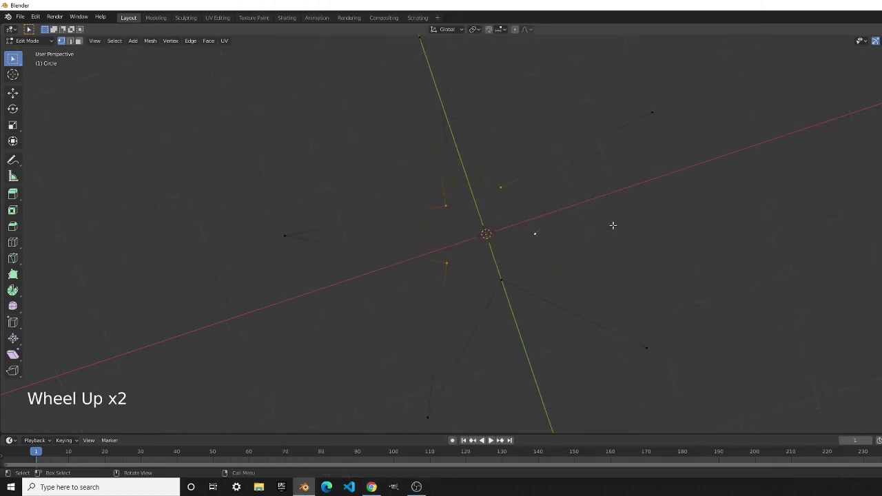
shift+click(500, 279)
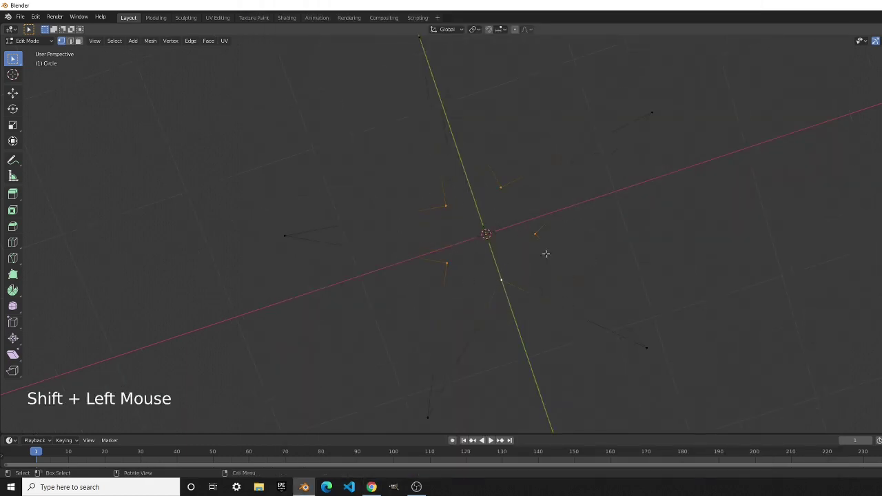
scroll(496, 197, down, 3)
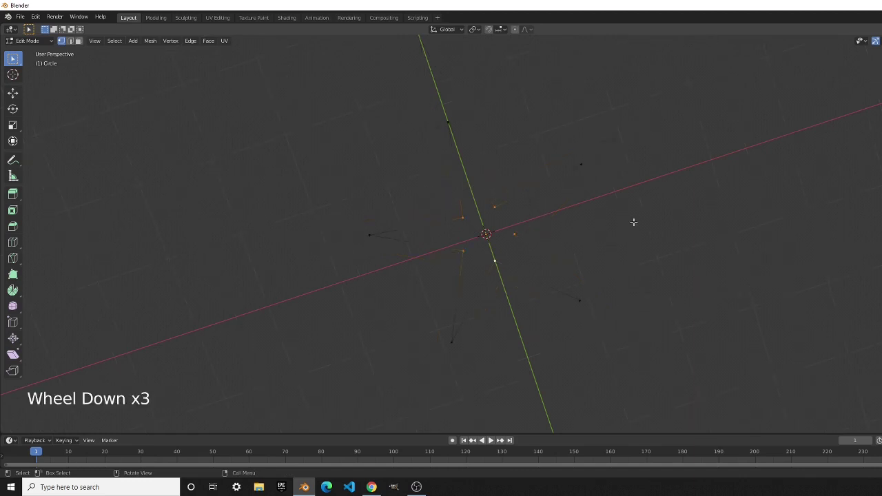
key(e)
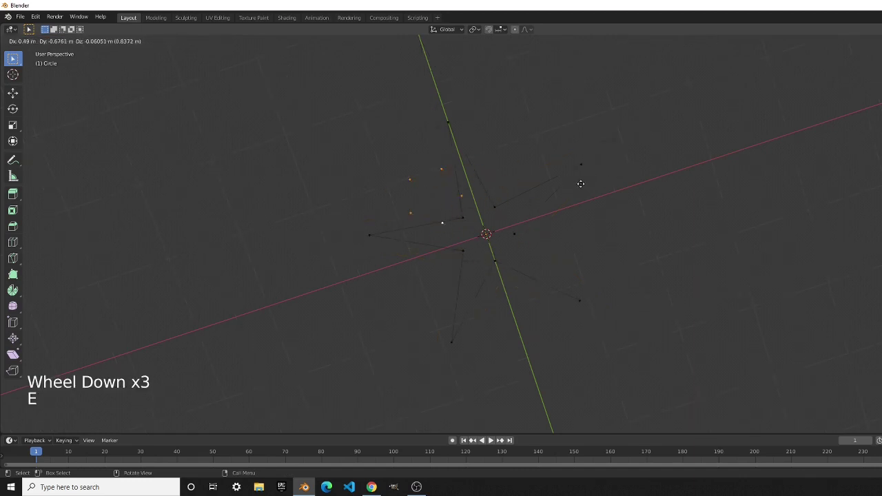
right_click(600, 183)
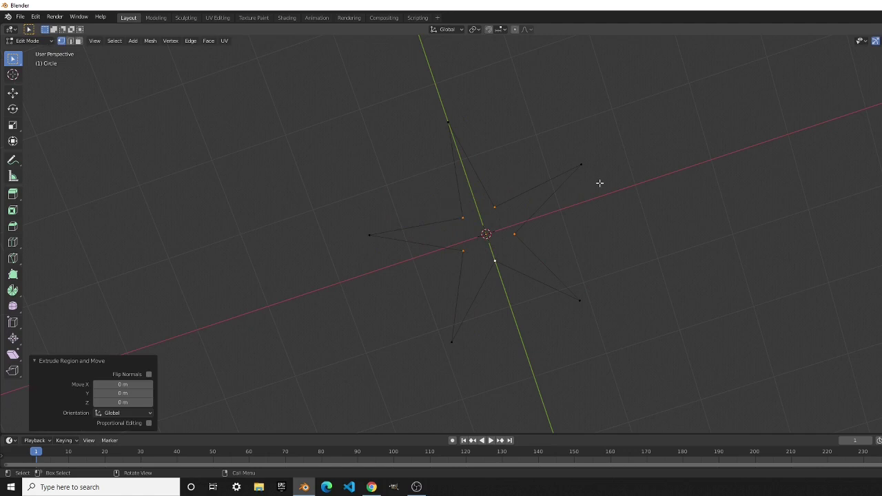
key(alt+m)
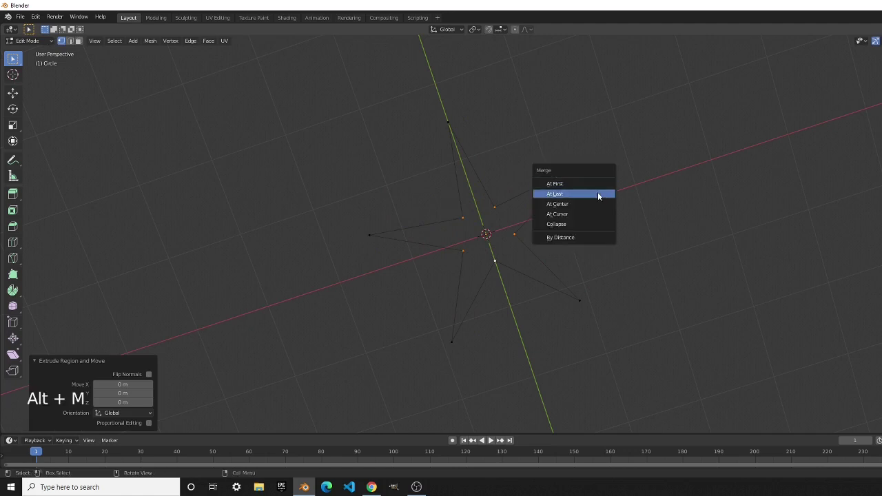
click(562, 206)
click(532, 242)
key(Tab)
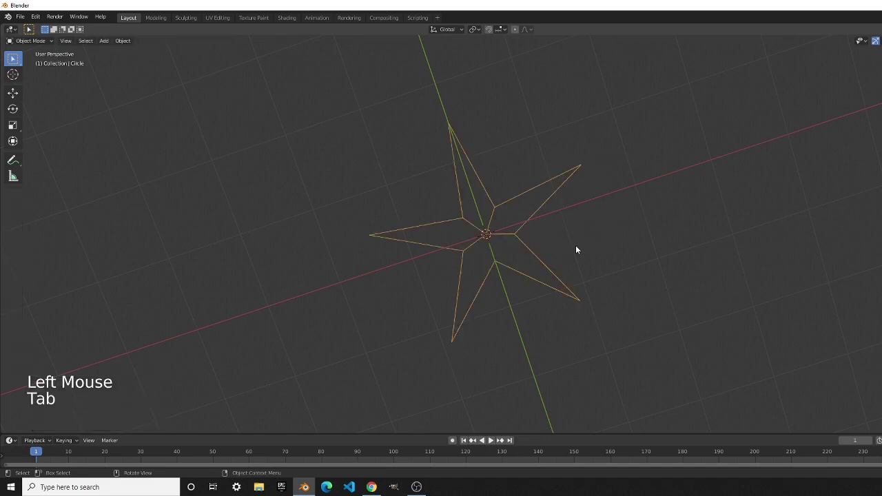
scroll(565, 245, up, 3)
key(Tab)
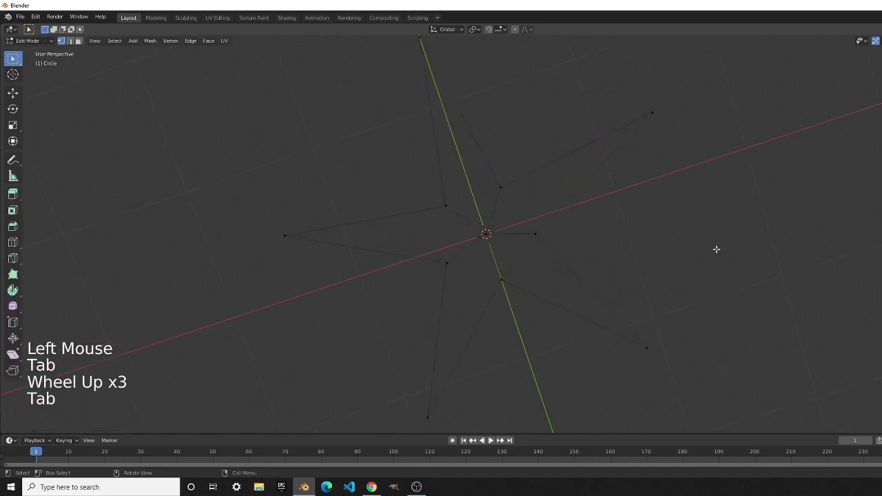
Fill a face on one star arm between its tip, its two inner vertices and the center vertex
middle_drag(714, 250, 636, 246)
scroll(477, 248, down, 1)
click(434, 214)
shift+click(429, 250)
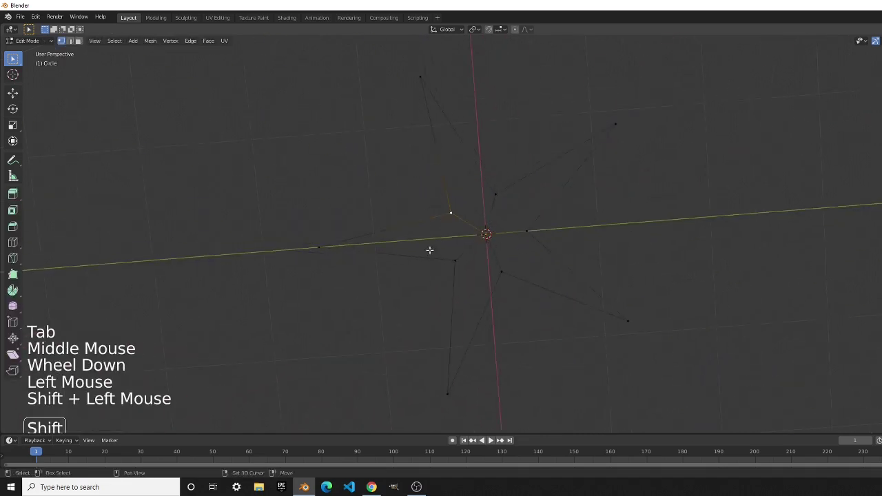
shift+click(317, 248)
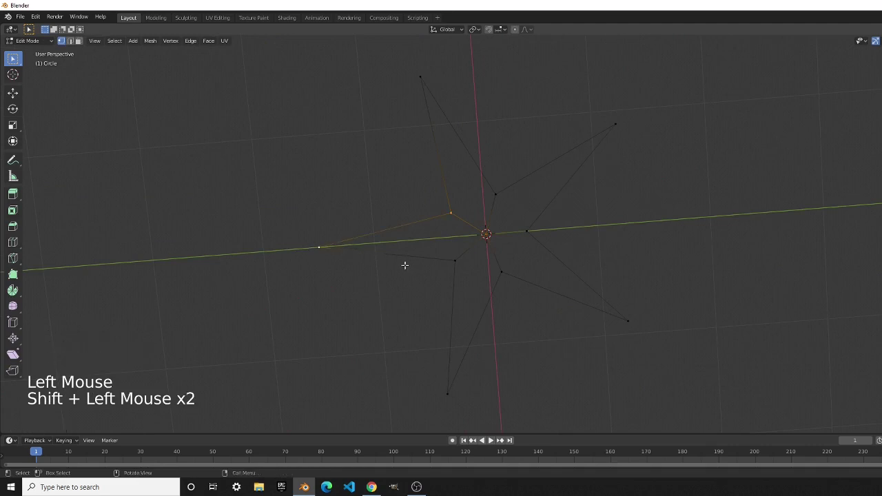
shift+click(452, 262)
key(f)
Fill a face on each of the next two star arms, between its tip, its two inner vertices and the center vertex
click(486, 237)
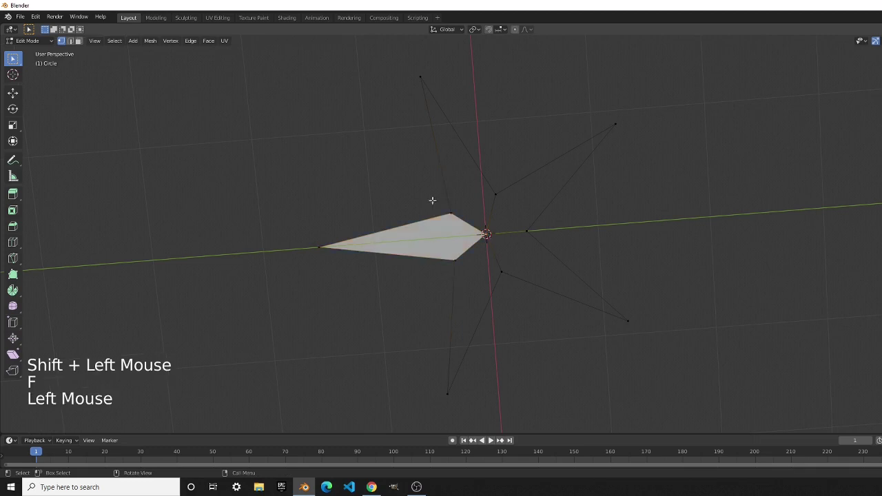
shift+click(443, 180)
shift+click(420, 76)
shift+click(497, 195)
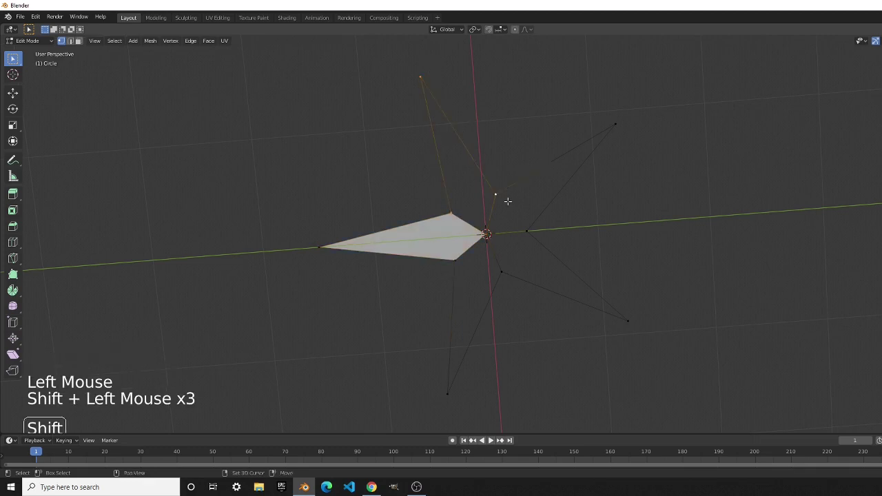
key(f)
click(486, 234)
shift+click(495, 195)
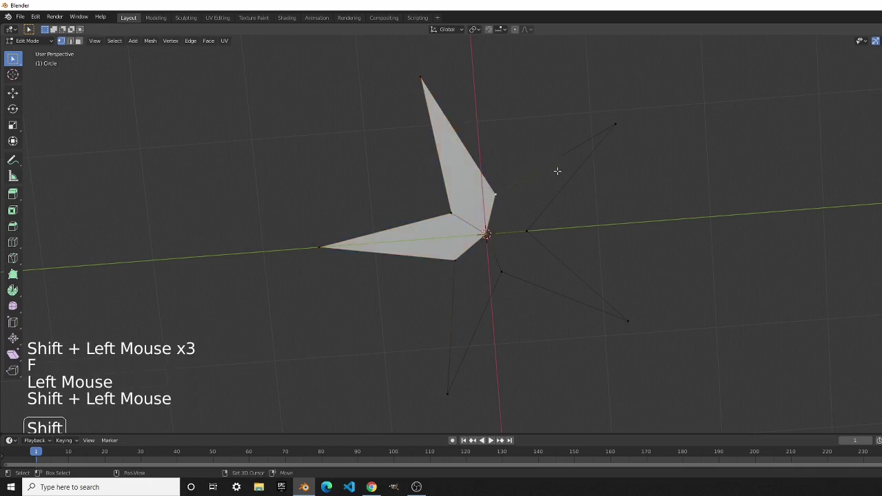
shift+click(616, 124)
shift+click(527, 230)
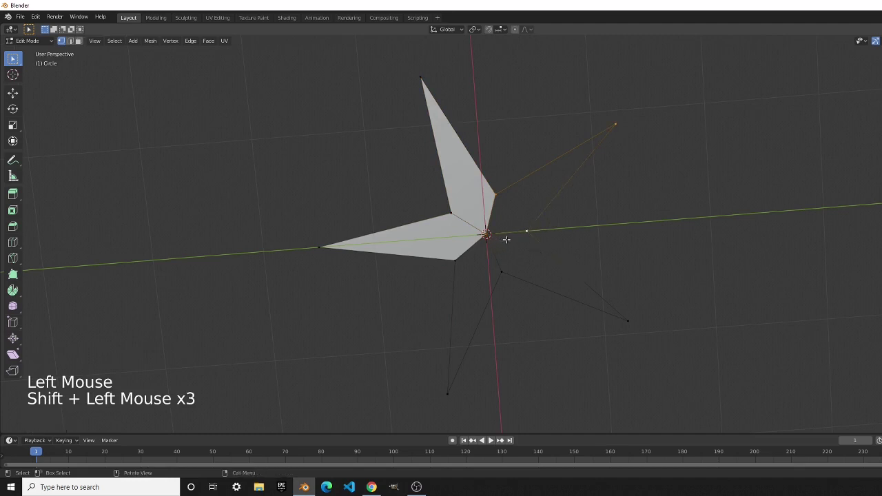
key(f)
Fill faces on the last two open star arms, each joining its tip, two inner vertices and the center, and clear the selection
click(499, 275)
shift+click(485, 235)
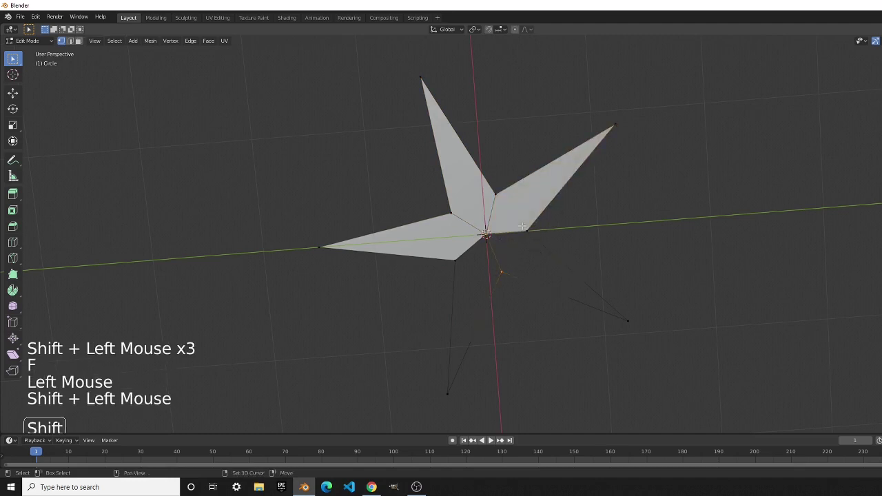
shift+click(527, 230)
shift+click(628, 319)
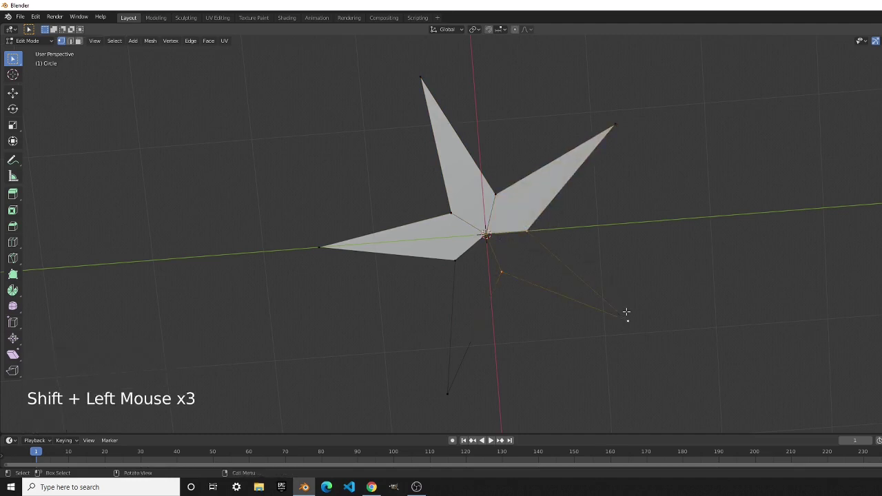
key(f)
click(480, 340)
shift+click(447, 393)
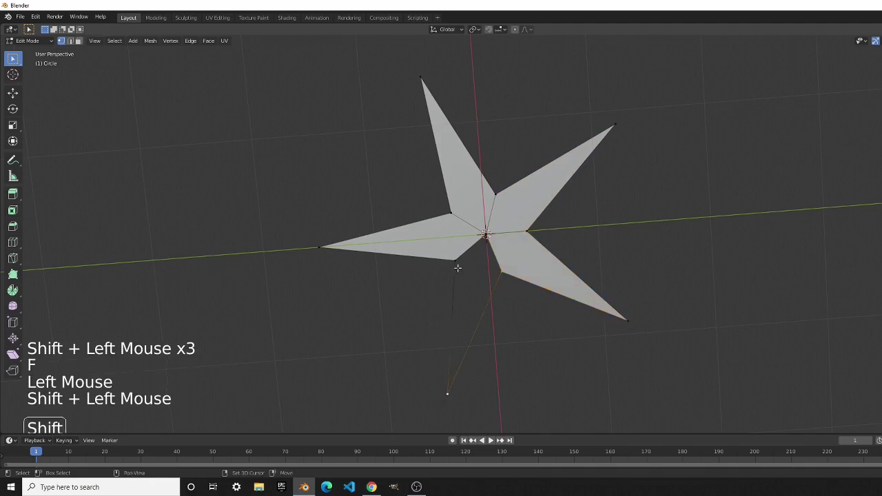
shift+click(455, 261)
shift+click(486, 236)
key(f)
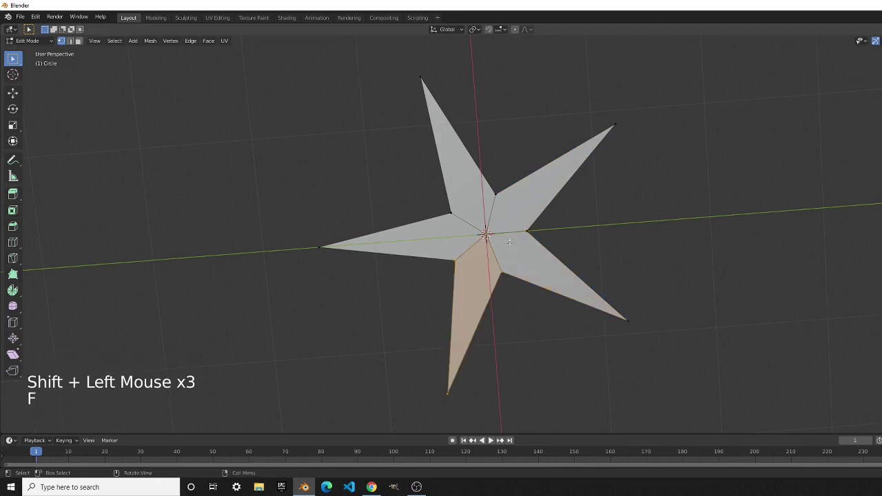
click(624, 257)
Add a mesh circle with 40 vertices around the star within the same mesh
scroll(624, 258, down, 3)
middle_drag(624, 257, 443, 275)
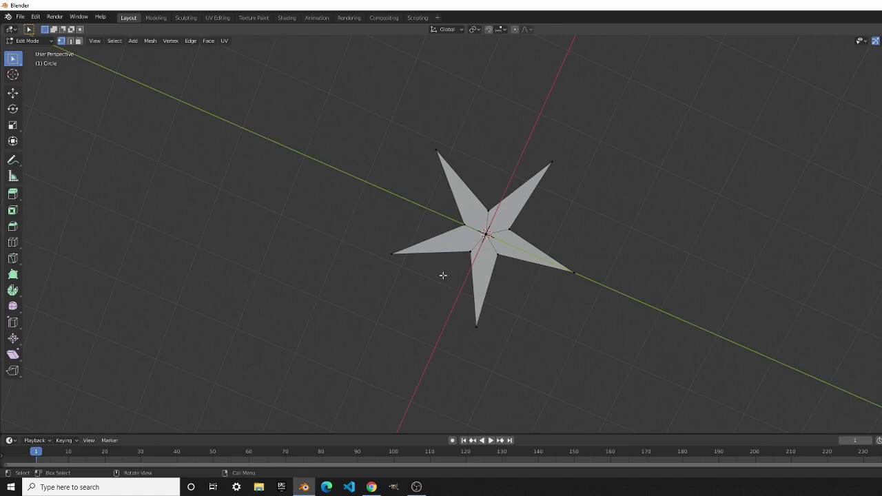
key(shift+a)
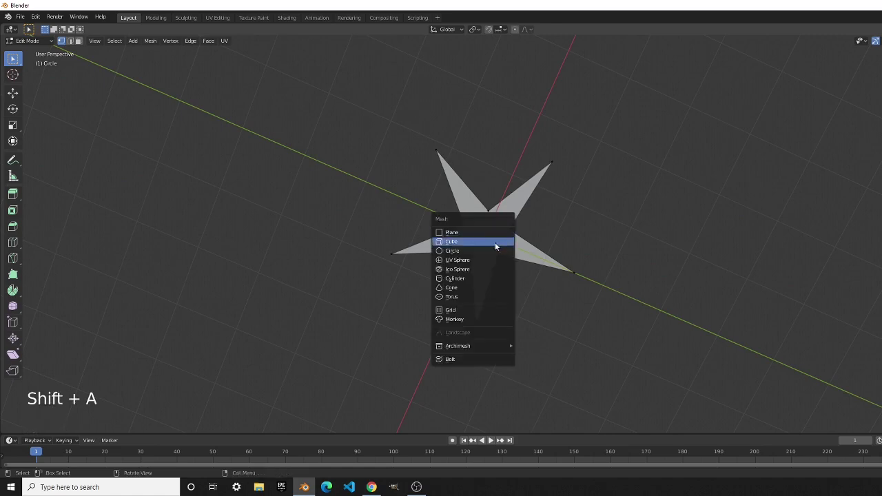
click(475, 251)
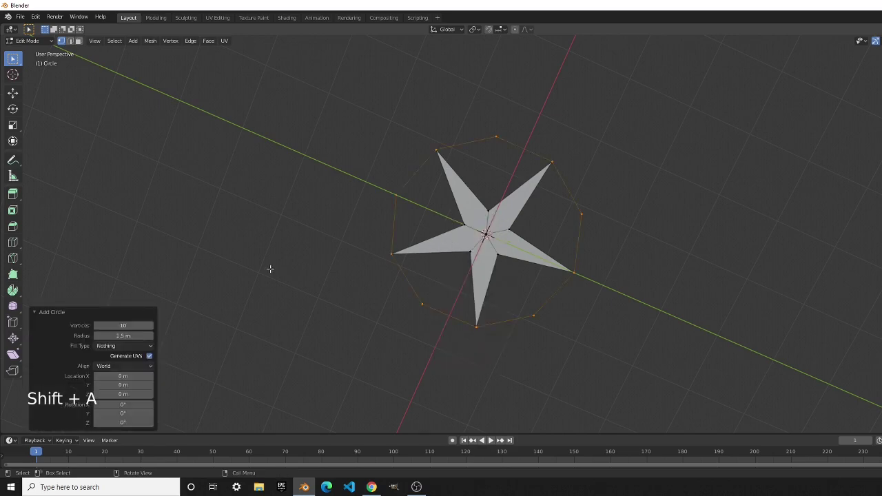
click(117, 325)
text(40)
key(Return)
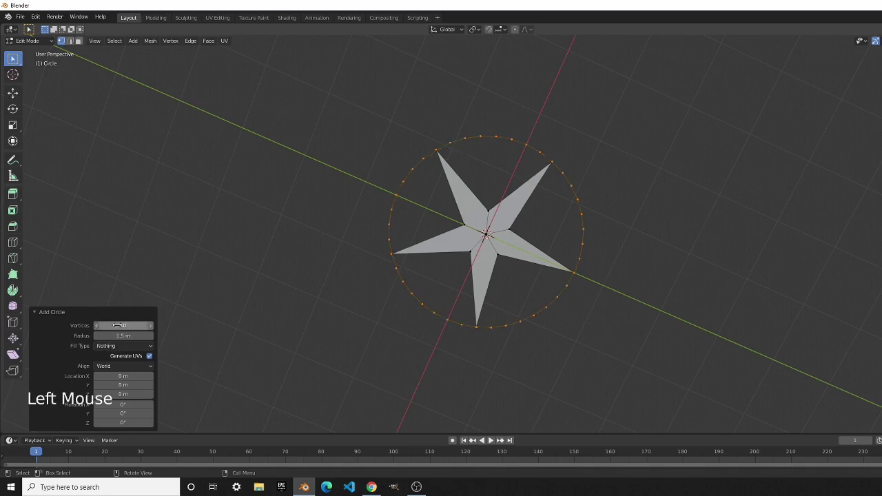
Set the new circle's radius to 2 m and deselect it
scroll(410, 218, up, 1)
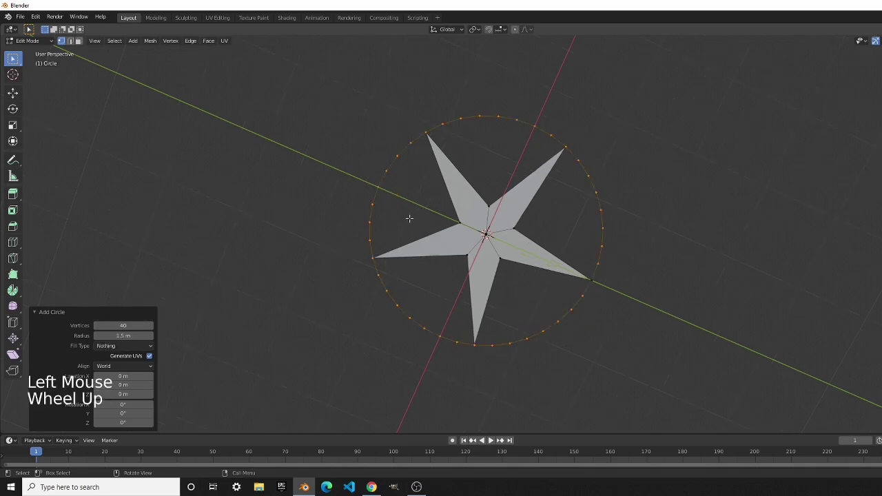
click(134, 344)
click(124, 336)
text(2)
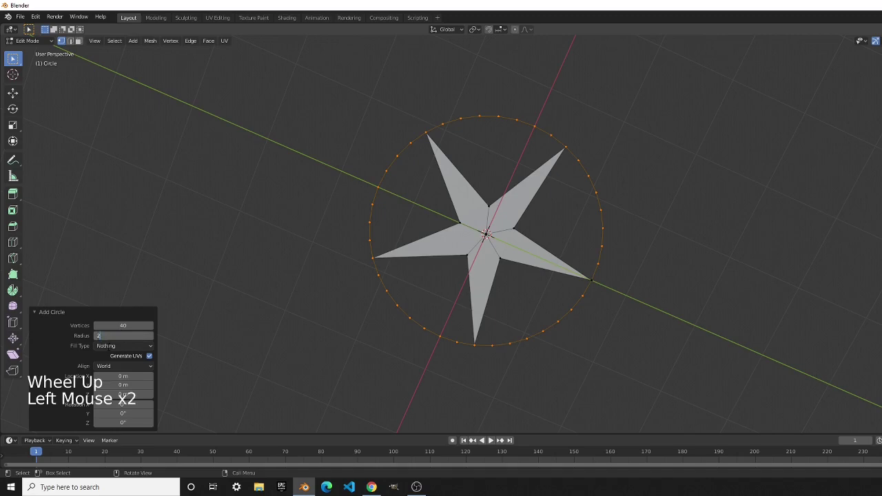
key(Return)
scroll(407, 169, up, 3)
click(396, 172)
scroll(393, 172, down, 4)
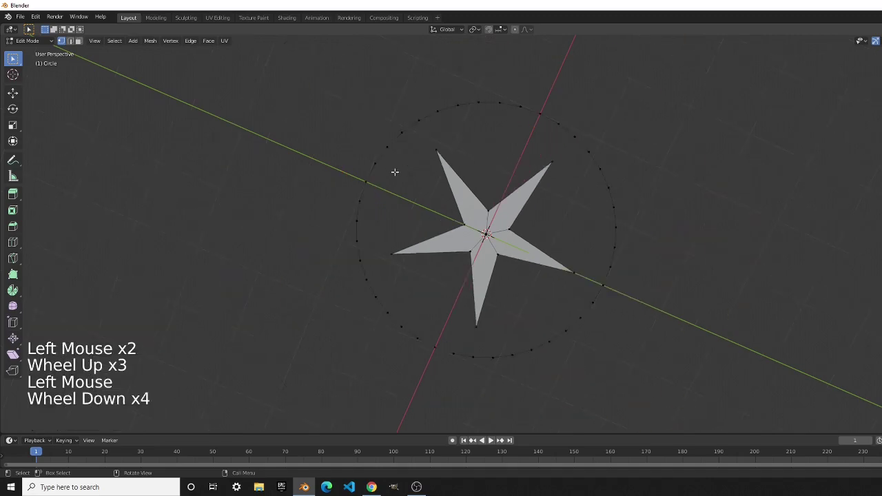
Examine how the 40-vertex circle's vertices line up with the nearest star tip
shift+middle_drag(393, 172, 409, 231)
scroll(409, 230, down, 1)
scroll(408, 231, up, 4)
click(392, 128)
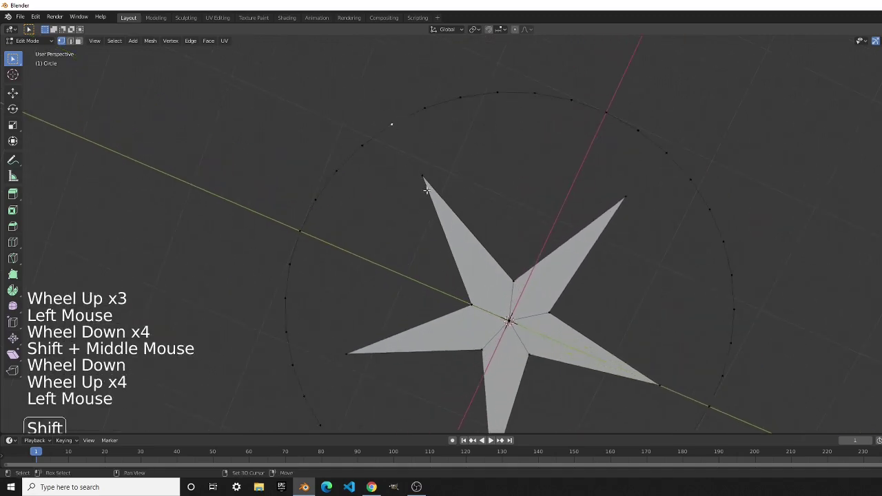
shift+click(421, 175)
click(398, 138)
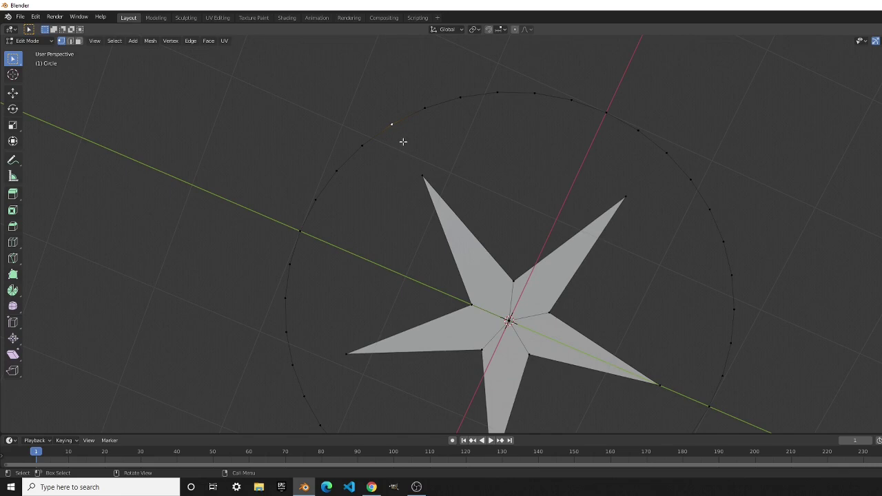
click(407, 159)
shift+click(380, 119)
click(415, 157)
click(404, 128)
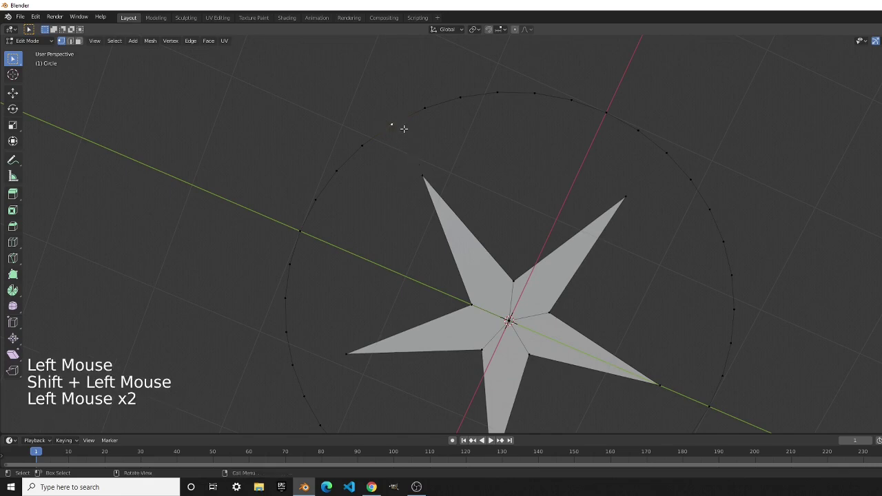
scroll(390, 118, down, 2)
key(Tab)
key(Tab)
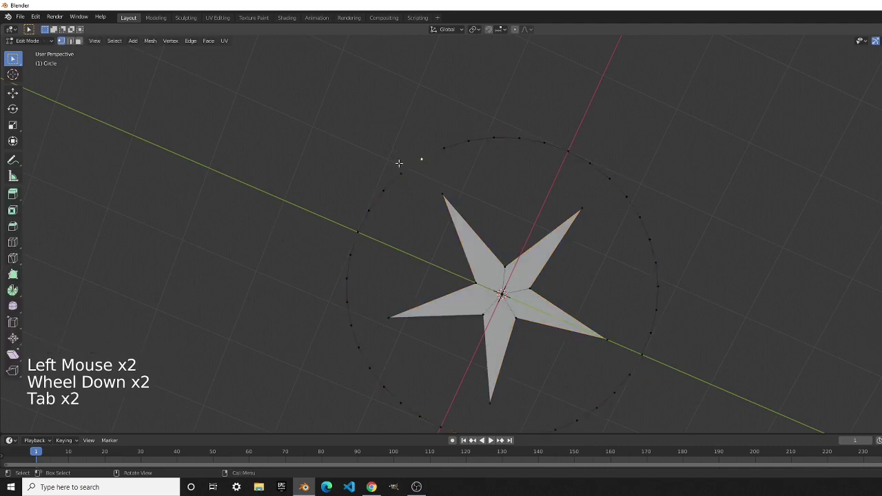
Delete the circle around the star and add a 20-vertex mesh circle with a 2 m radius in its place
alt+click(406, 168)
key(x)
click(408, 172)
key(shift+a)
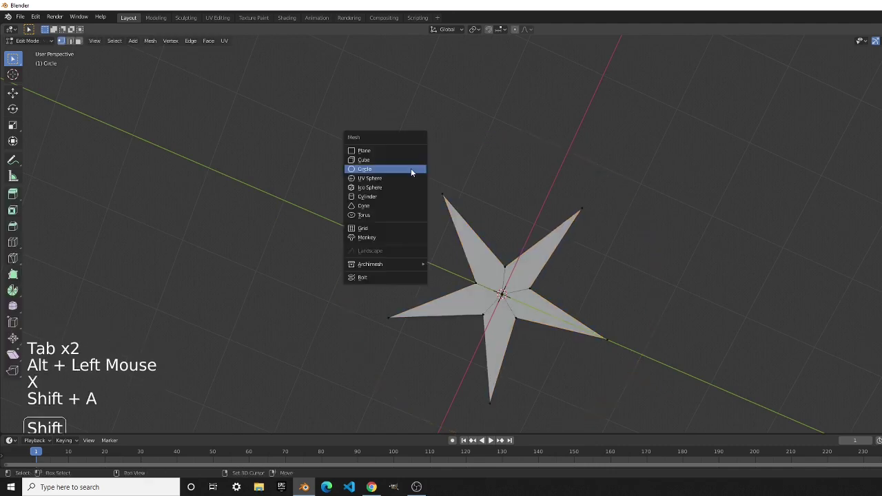
click(410, 168)
click(117, 325)
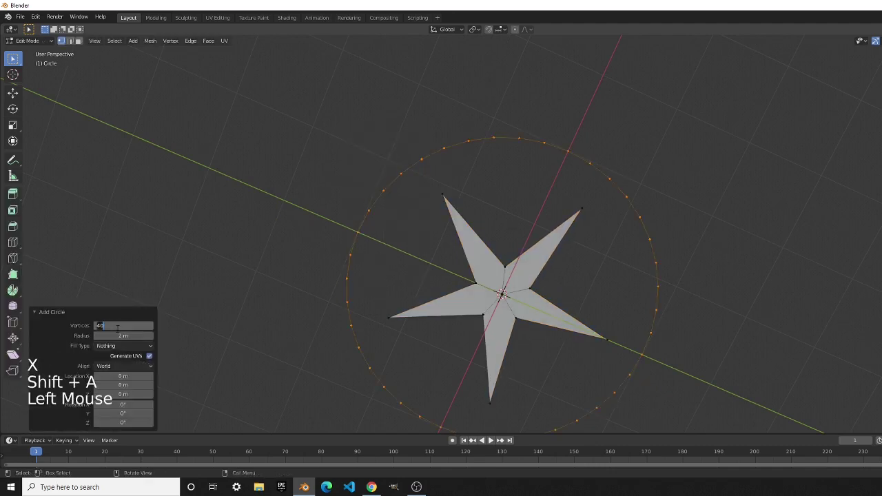
text(20)
key(Return)
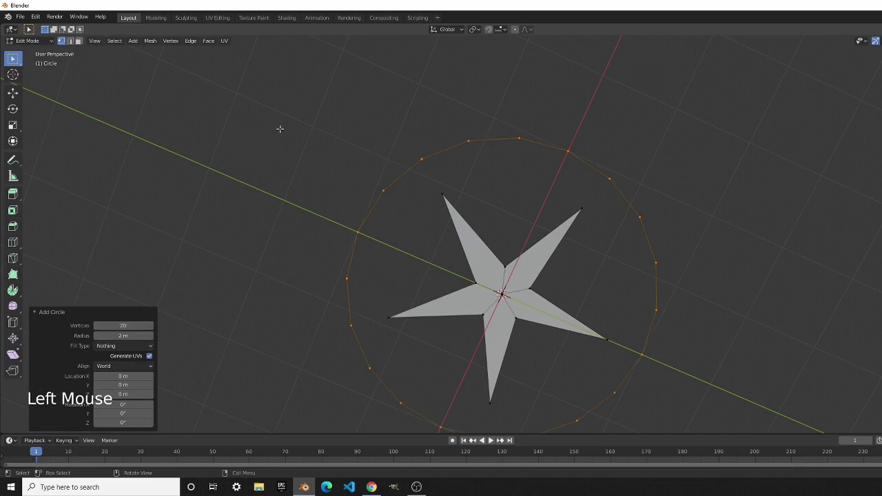
Examine how the star tips line up with the vertices of the 20-vertex circle
double_click(416, 167)
shift+click(424, 164)
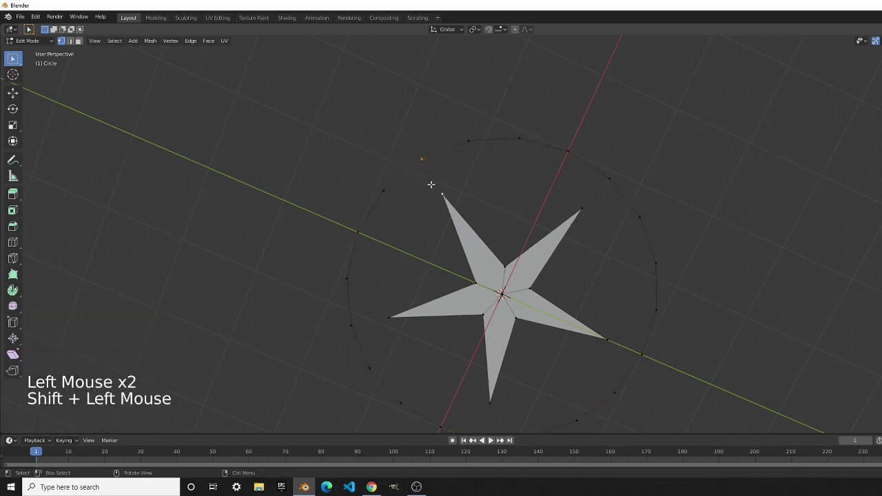
click(441, 193)
click(439, 188)
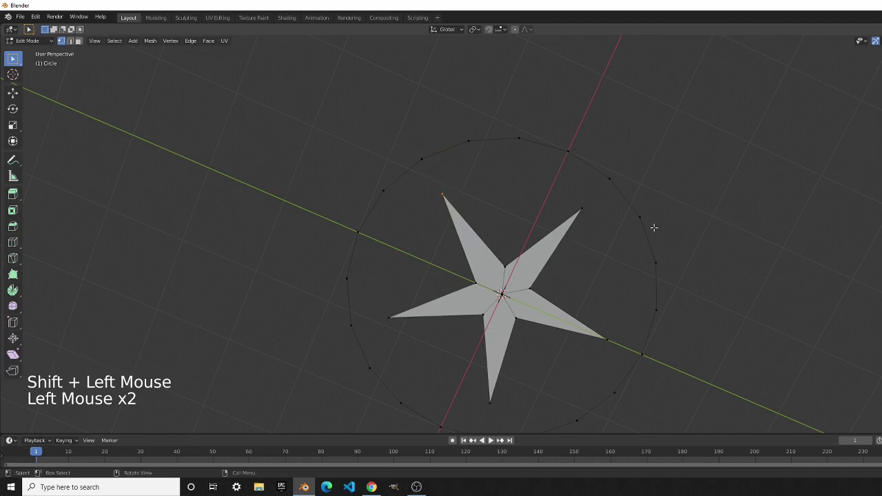
click(575, 206)
click(604, 338)
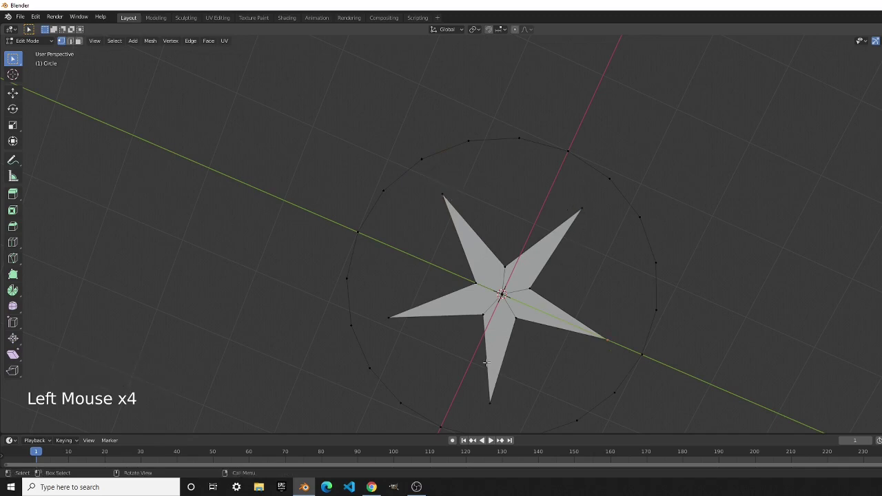
click(490, 399)
scroll(488, 376, down, 3)
shift+middle_drag(488, 376, 498, 284)
scroll(498, 284, up, 4)
click(494, 300)
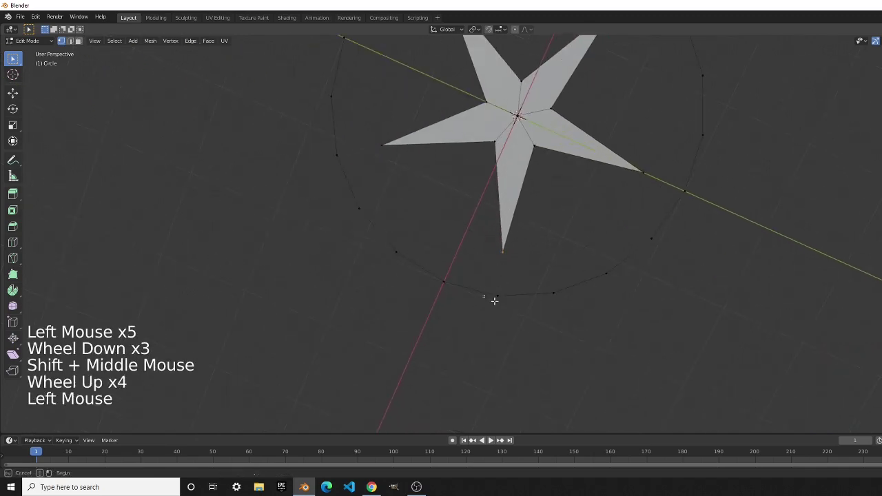
click(500, 292)
scroll(516, 305, up, 2)
scroll(500, 306, down, 2)
click(465, 306)
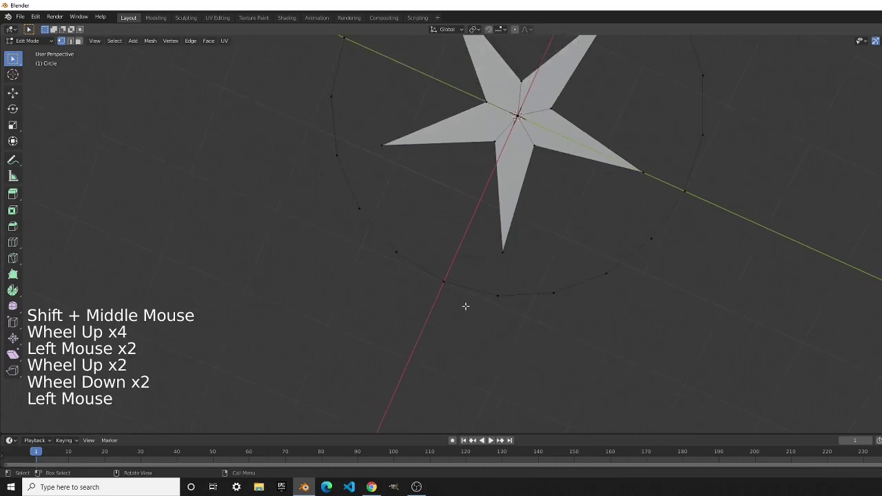
Delete the circle around the star and replace it with a mesh circle of 40 vertices and 2 m radius
alt+click(472, 289)
key(x)
key(shift+a)
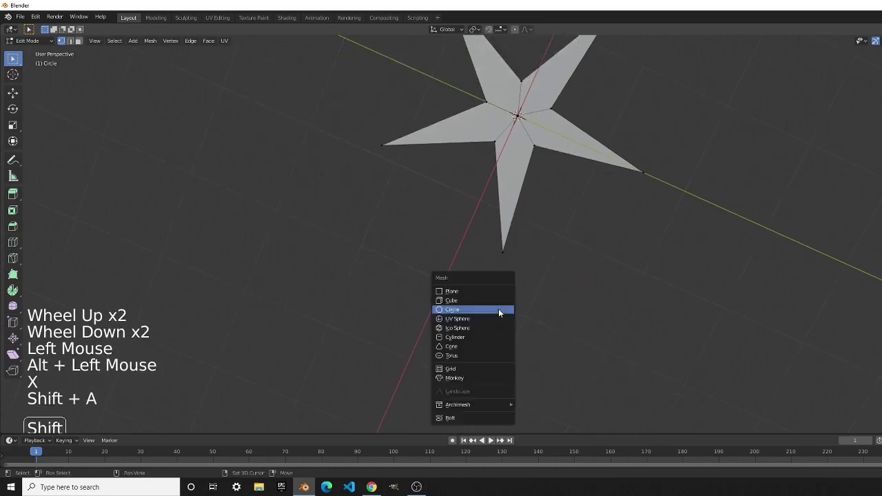
click(499, 310)
click(129, 325)
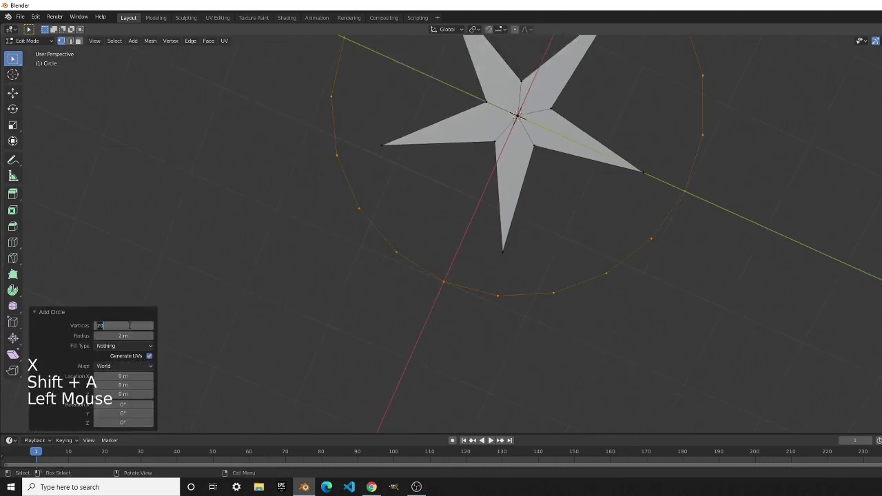
text(40)
key(Return)
Switch to Chrome to check the shield reference image, return to Blender and examine the star inside the circle
key(alt+Tab)
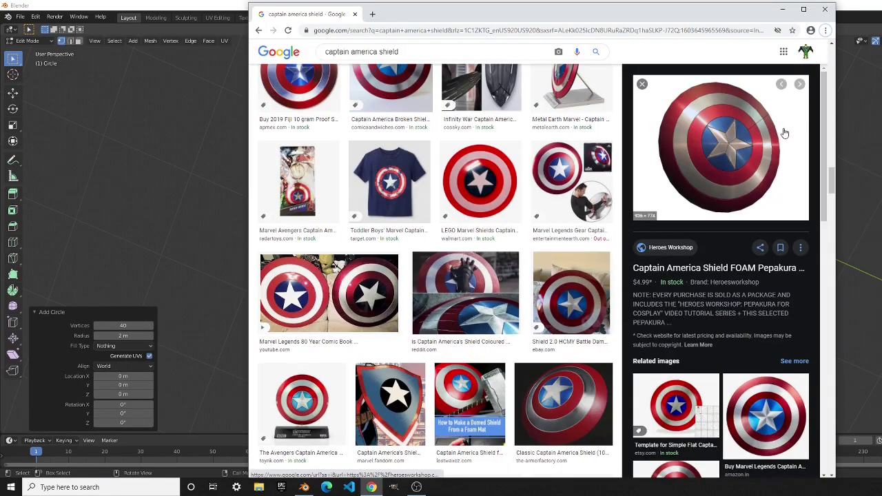
key(alt+Tab)
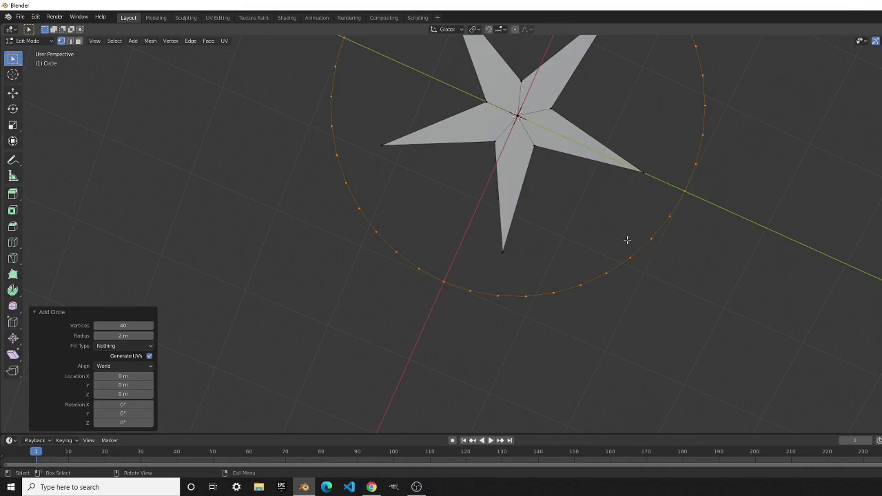
scroll(627, 240, down, 3)
shift+middle_drag(627, 240, 590, 297)
scroll(590, 297, up, 5)
scroll(695, 182, down, 3)
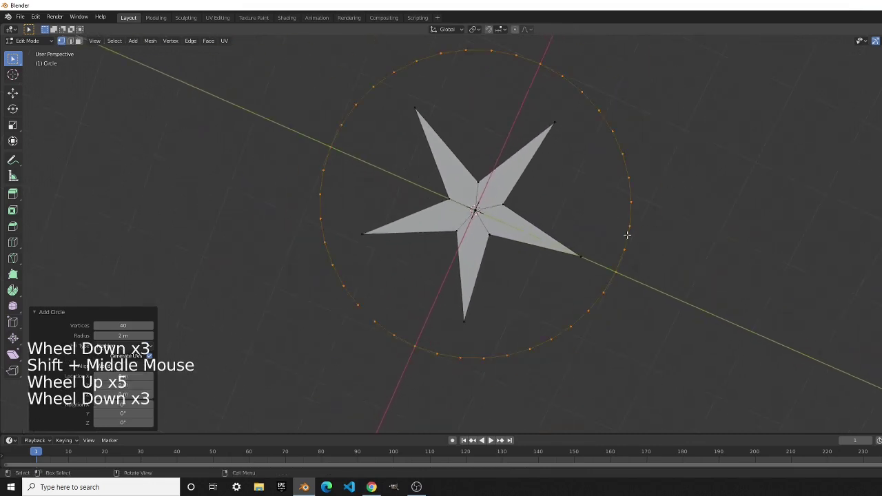
scroll(625, 236, up, 1)
scroll(625, 236, down, 1)
scroll(173, 354, up, 3)
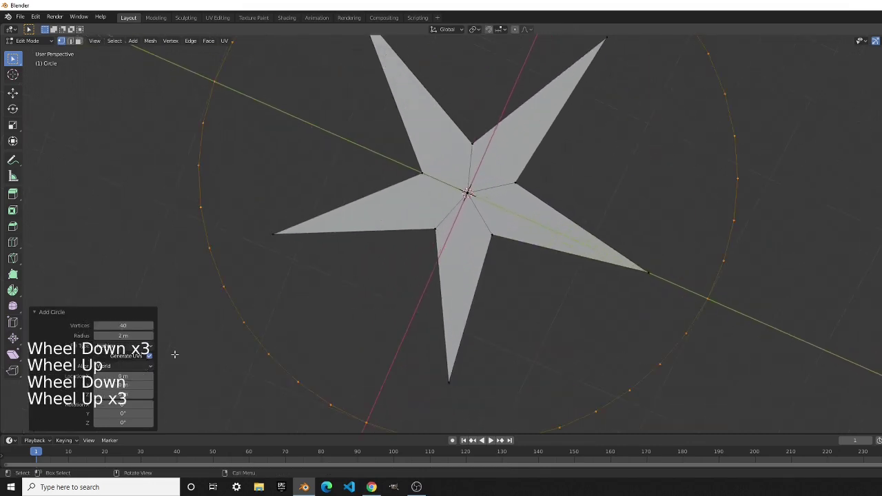
scroll(173, 354, down, 3)
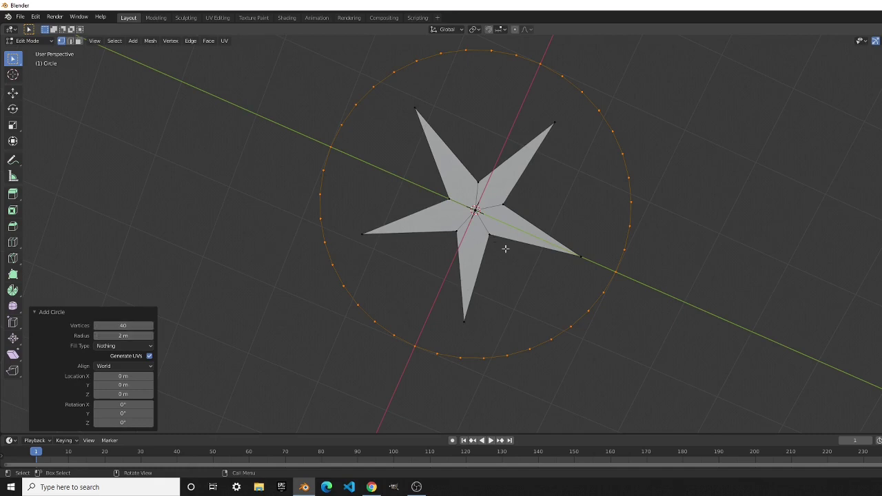
Check each star tip against the nearest vertex of the surrounding 40-vertex circle
click(588, 259)
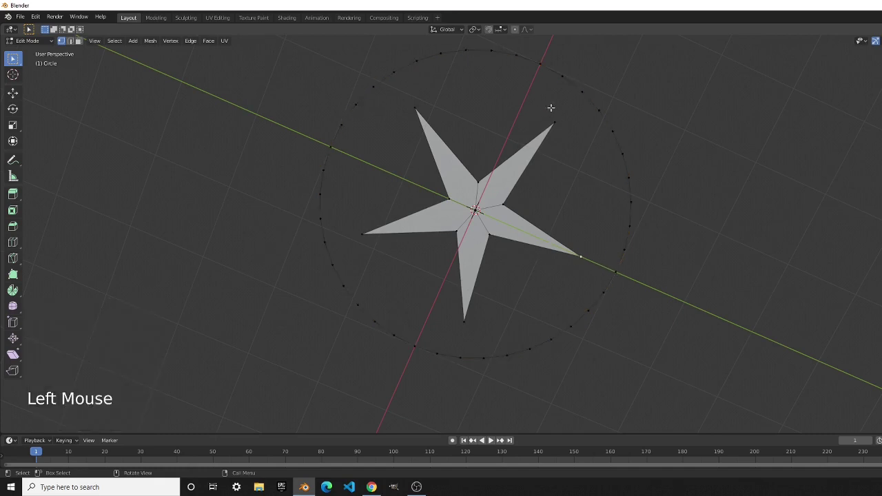
click(460, 119)
click(412, 106)
click(363, 240)
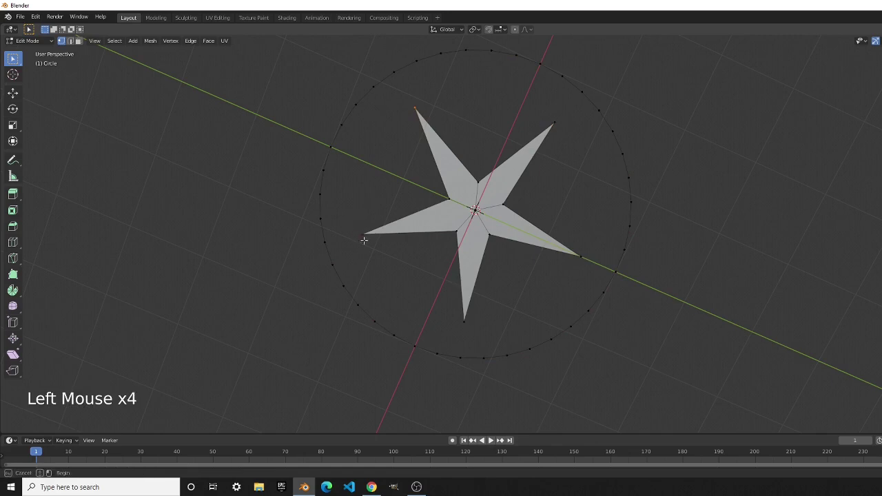
click(463, 320)
click(458, 358)
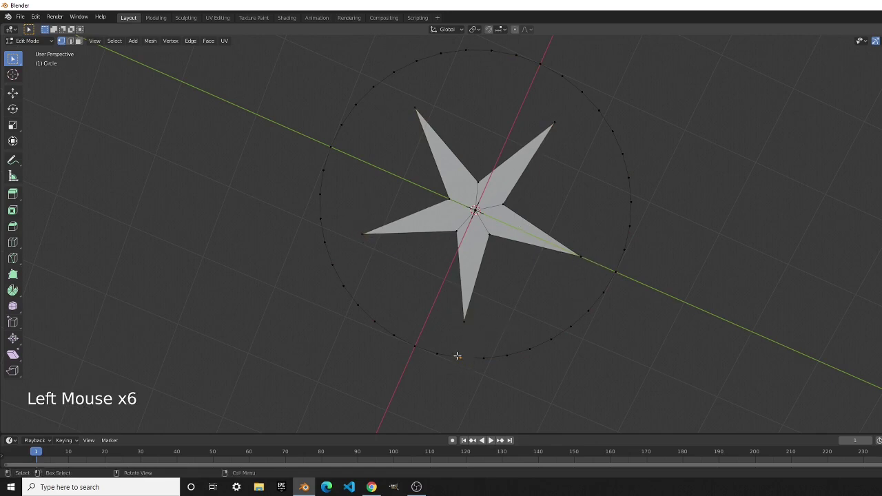
Merge the star tip on the Y axis and the next tip clockwise into their nearest circle vertices using At Last
click(567, 249)
shift+click(614, 272)
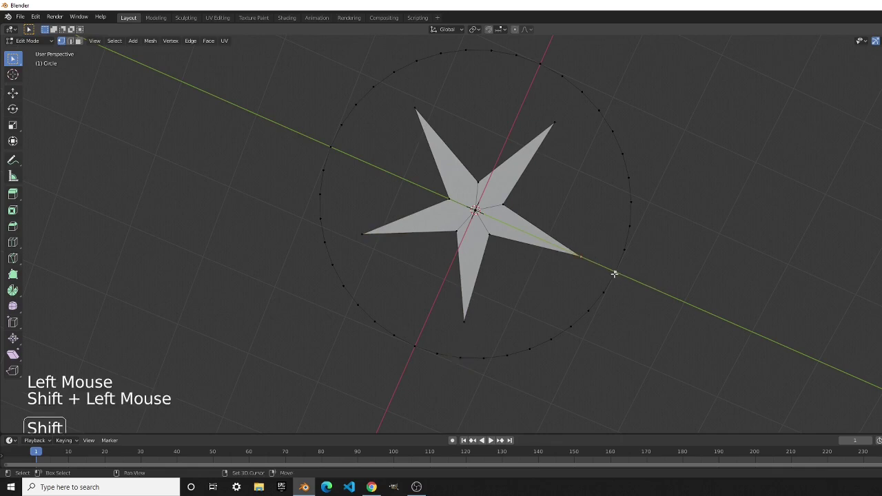
key(alt+m)
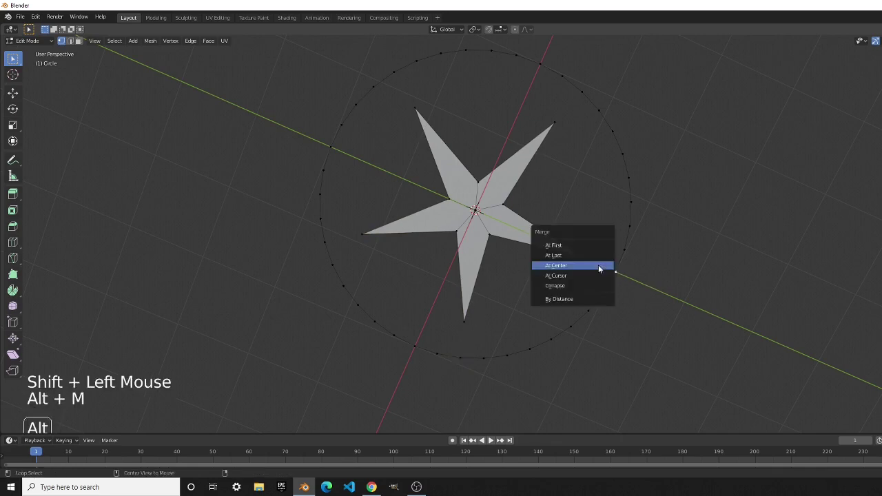
click(599, 256)
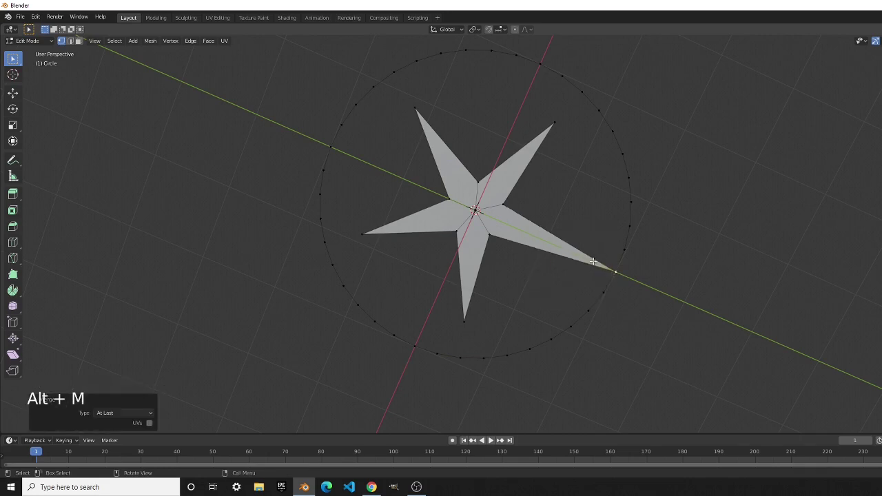
click(461, 320)
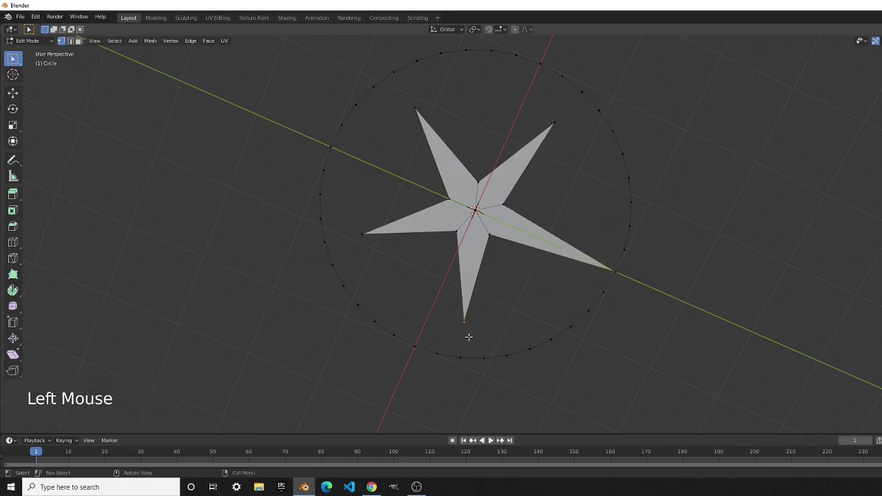
click(461, 321)
shift+click(461, 357)
key(alt+m)
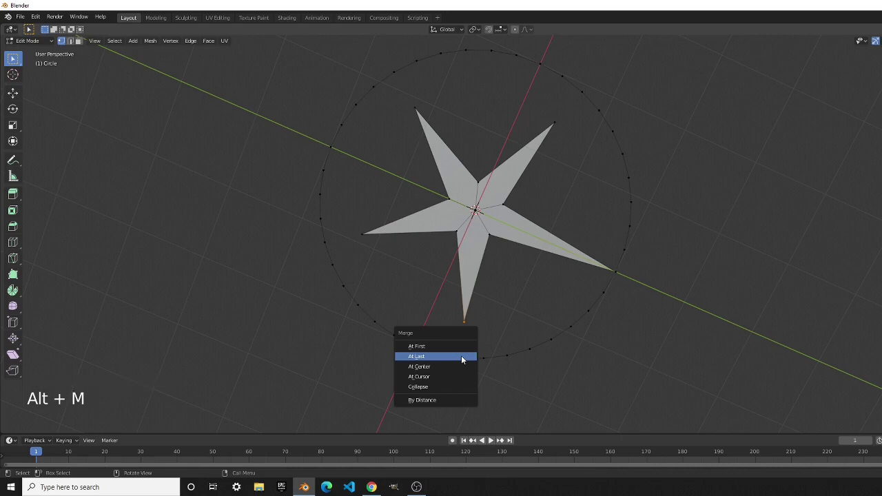
click(461, 356)
Glance at the shield reference in Chrome, return to Blender and merge the third star tip clockwise into its nearest circle vertex with At Last
key(alt+Tab)
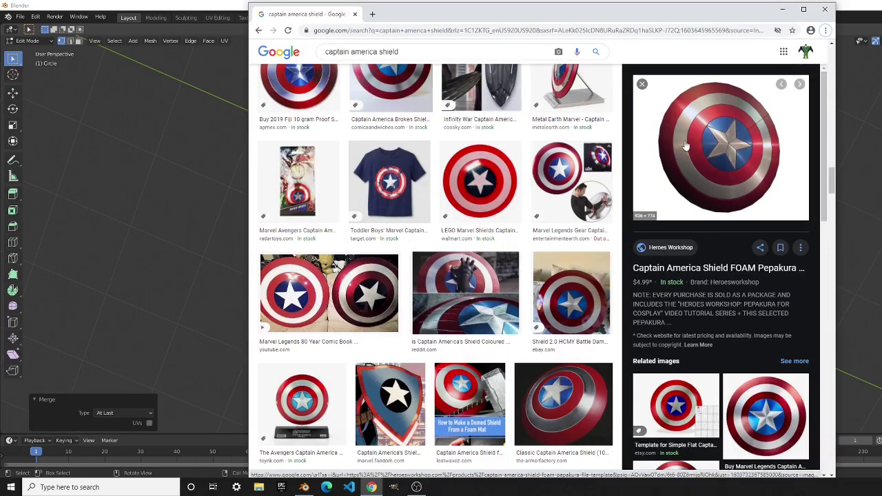
key(alt+Tab)
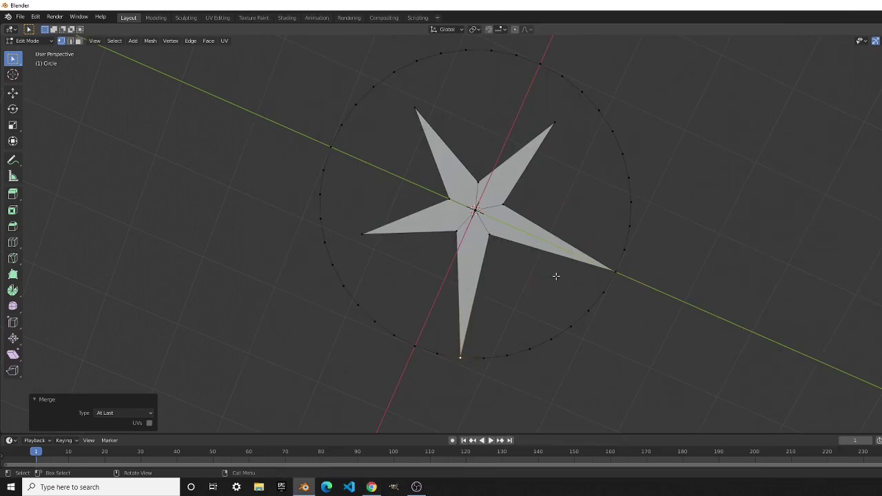
shift+middle_drag(505, 295, 528, 307)
click(389, 248)
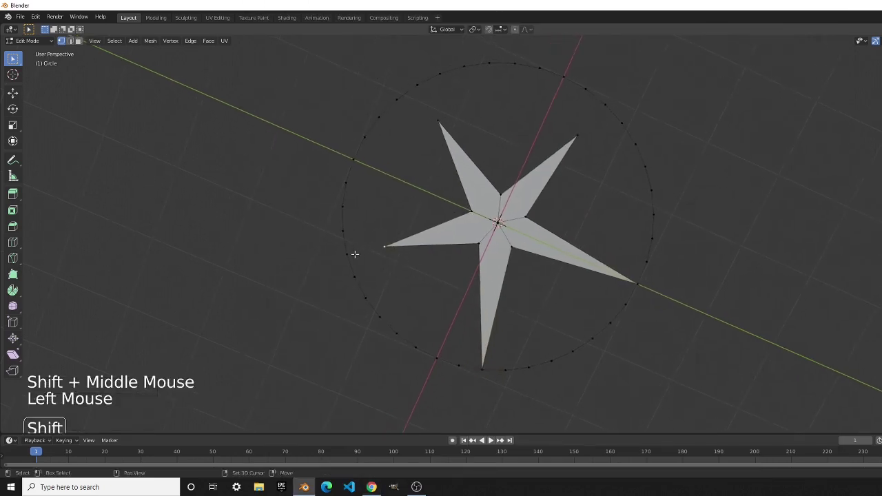
shift+click(351, 255)
key(alt+m)
click(351, 255)
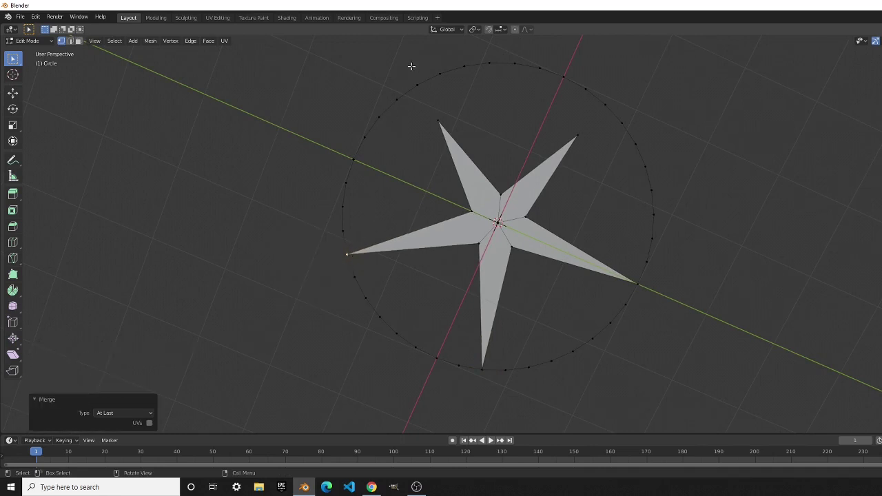
Merge the two remaining short star tips into their nearest circle vertices, each with At Last
click(438, 121)
shift+click(417, 83)
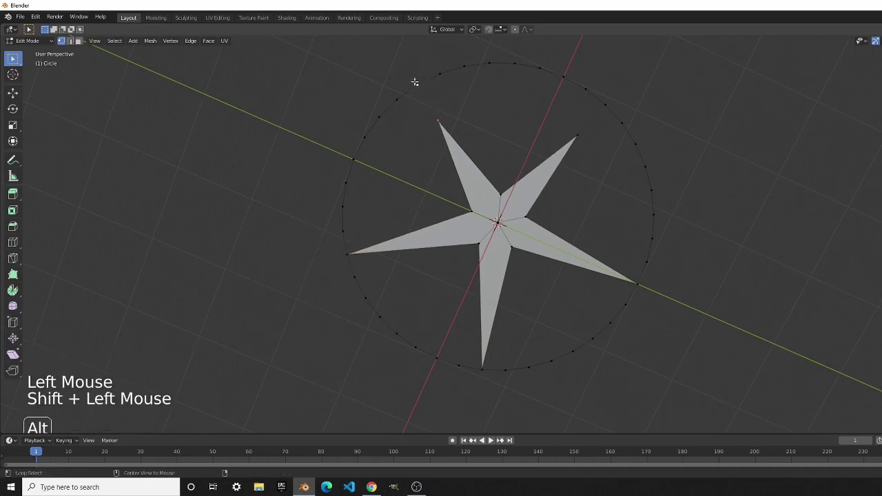
key(alt+m)
click(416, 83)
click(583, 136)
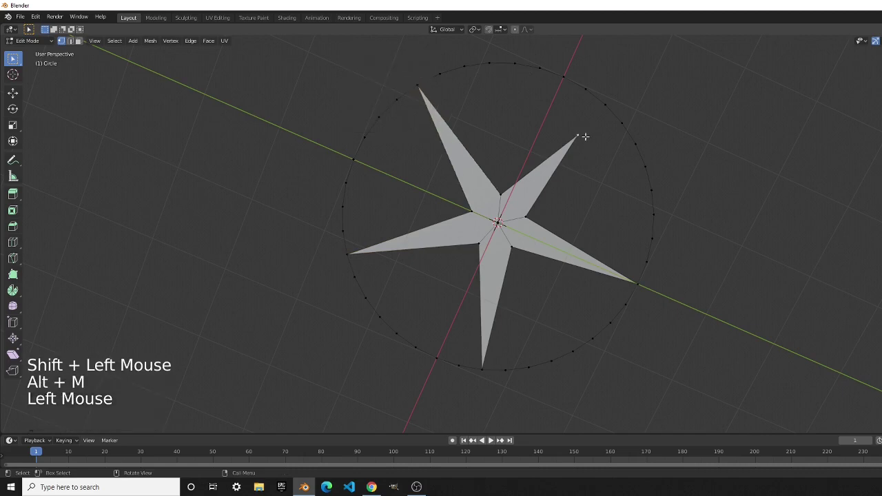
shift+click(600, 102)
key(alt+m)
click(599, 104)
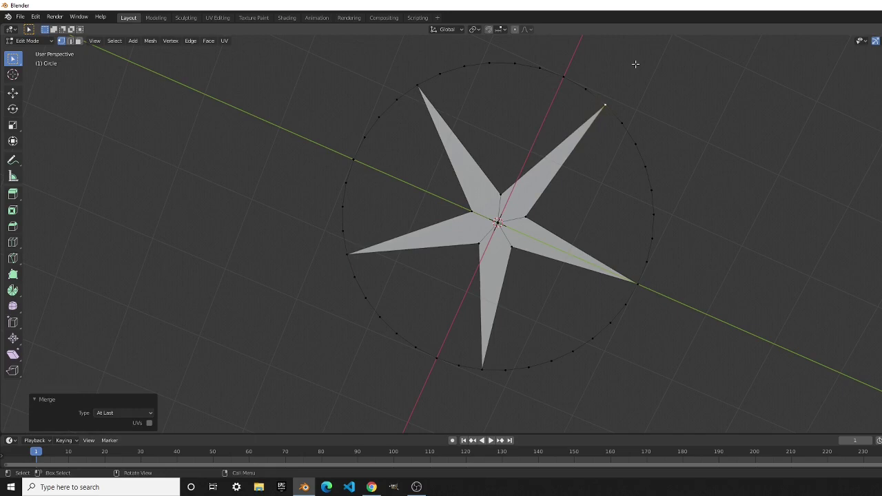
Select only the star's five inner corner vertices and scale them outward by about 1.77 to widen the star's arms
shift+click(496, 195)
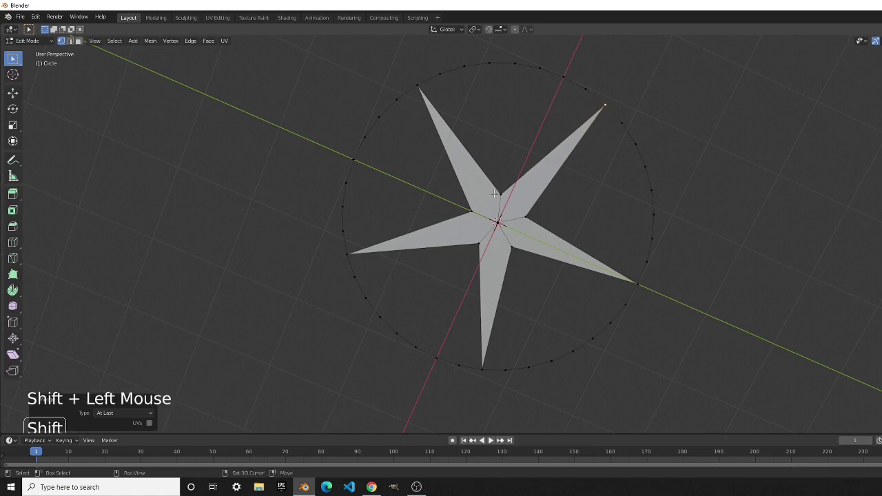
shift+click(470, 211)
shift+click(479, 245)
shift+click(507, 248)
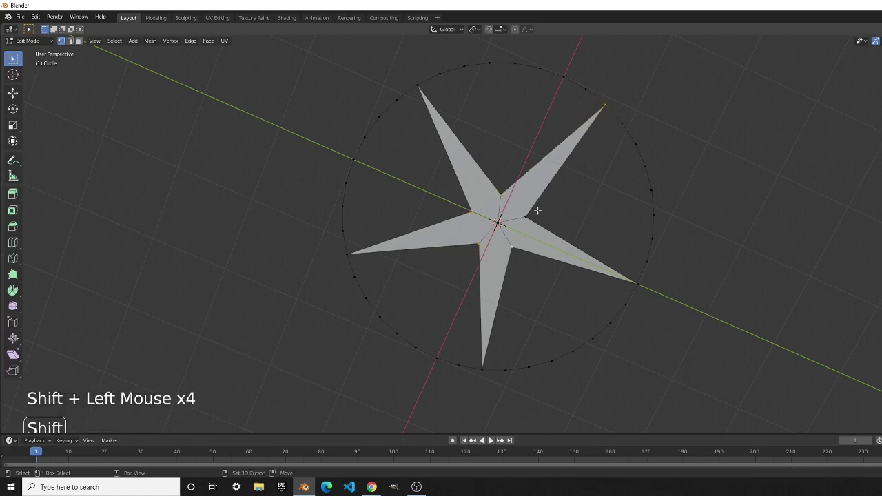
shift+click(532, 216)
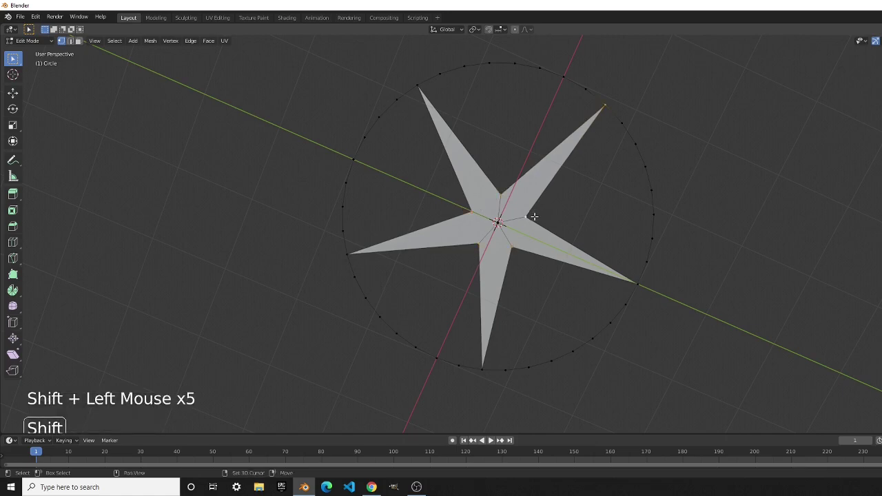
shift+click(605, 103)
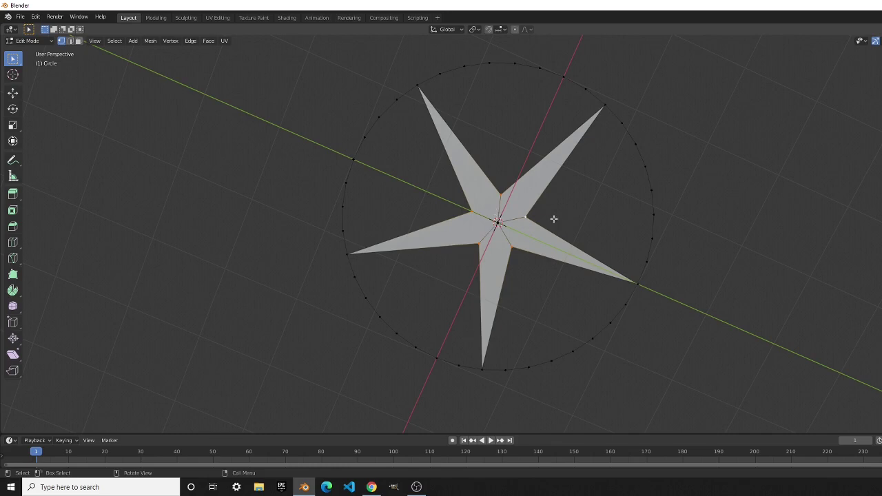
key(s)
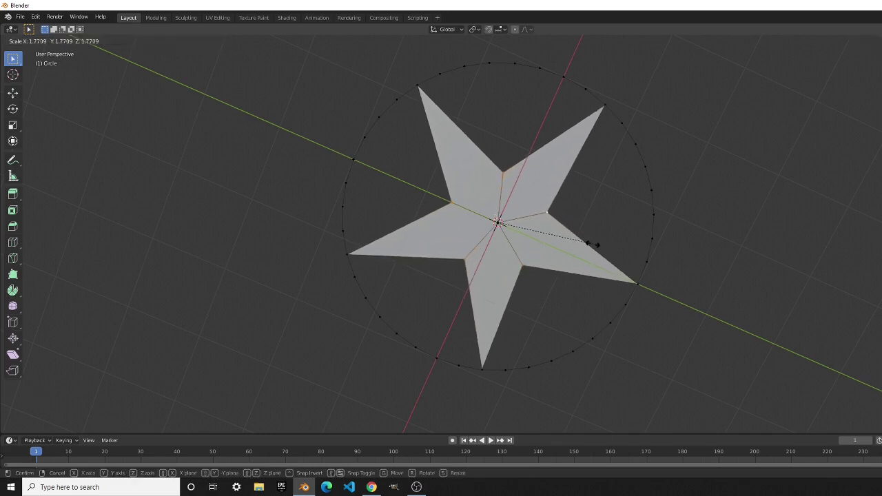
key(Tab)
scroll(591, 243, down, 3)
middle_drag(591, 243, 389, 276)
middle_drag(551, 248, 511, 249)
scroll(511, 249, up, 3)
Fill the gap between the Y-axis star tip and its counterclockwise neighbour with a face reaching the circle's arc and the inner corner
key(Tab)
shift+middle_drag(540, 208, 497, 225)
click(465, 267)
click(506, 167)
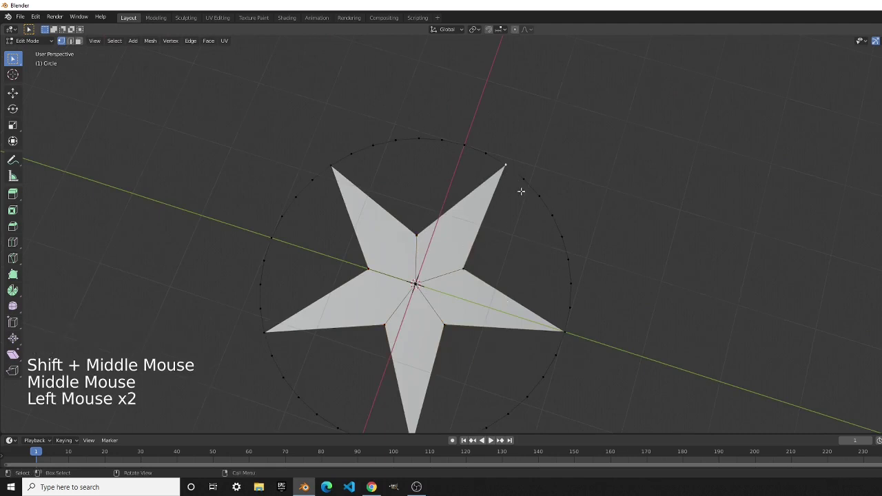
ctrl+click(570, 321)
shift+click(467, 269)
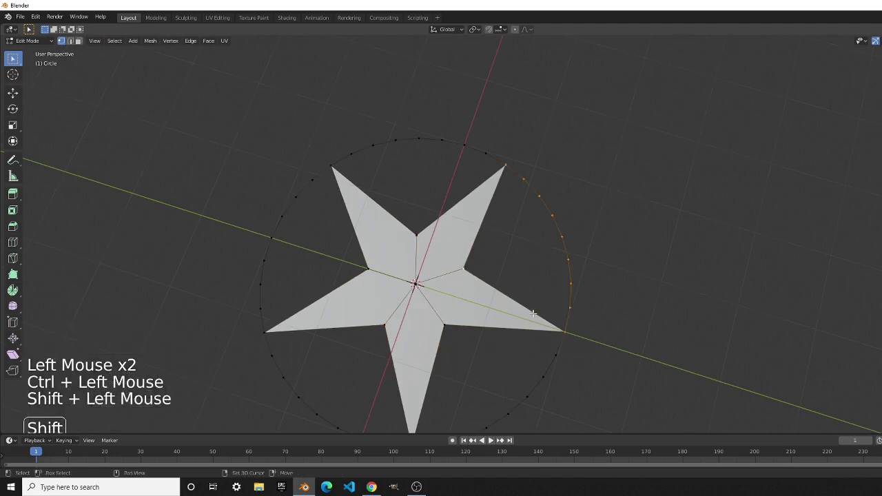
key(f)
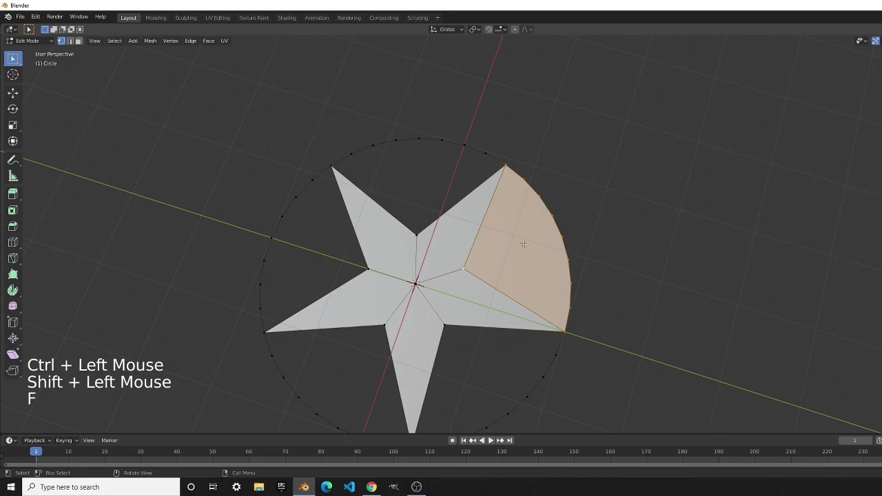
Fill the gap clockwise of the Y-axis star tip with a face bounded by the circle's arc and the inner corner vertex
click(563, 333)
shift+middle_drag(567, 339, 600, 215)
ctrl+click(448, 317)
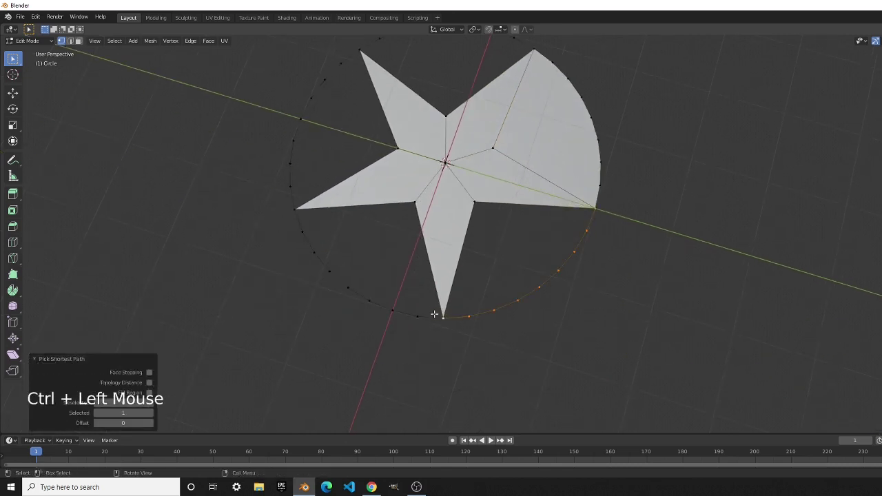
shift+click(475, 235)
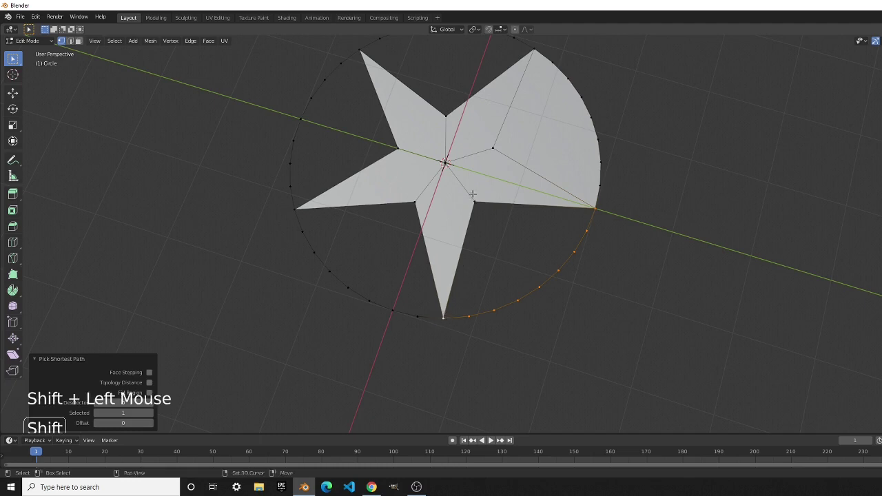
key(f)
Create a face in the third gap clockwise, from the circle's arc between the two star tips to their shared inner corner
shift+middle_drag(478, 243, 488, 279)
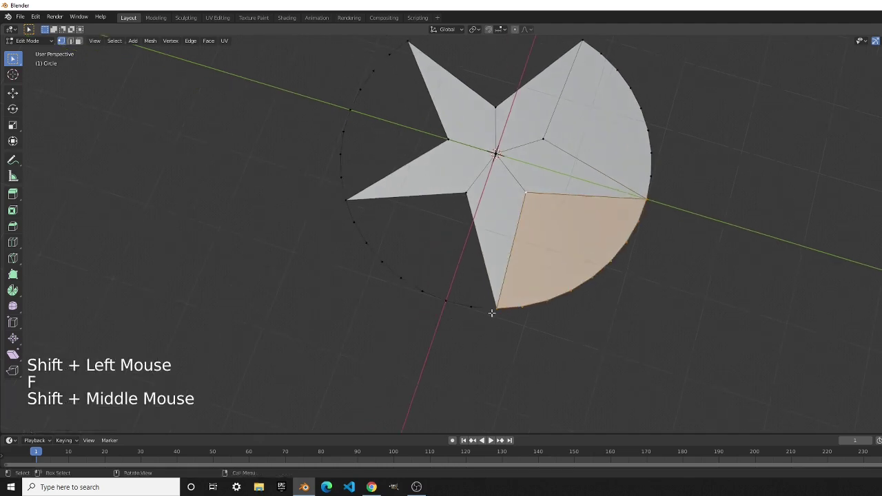
click(492, 309)
ctrl+click(349, 201)
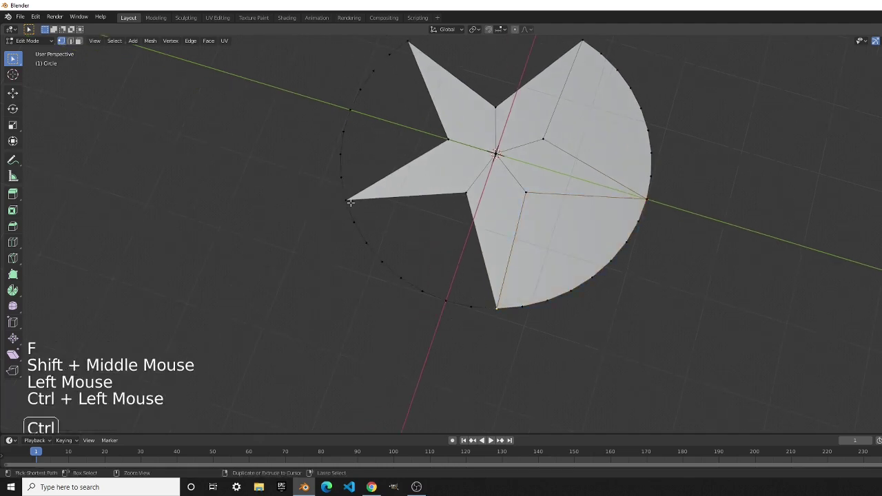
shift+click(467, 192)
key(f)
Create a face in the fourth gap between star tips, using the circle's arc and the inner corner vertex
shift+middle_drag(425, 212, 508, 289)
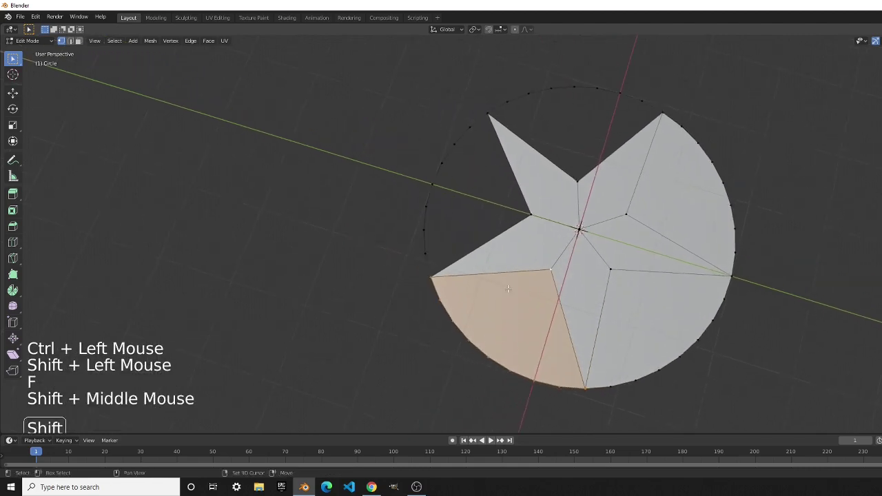
click(431, 275)
ctrl+click(489, 117)
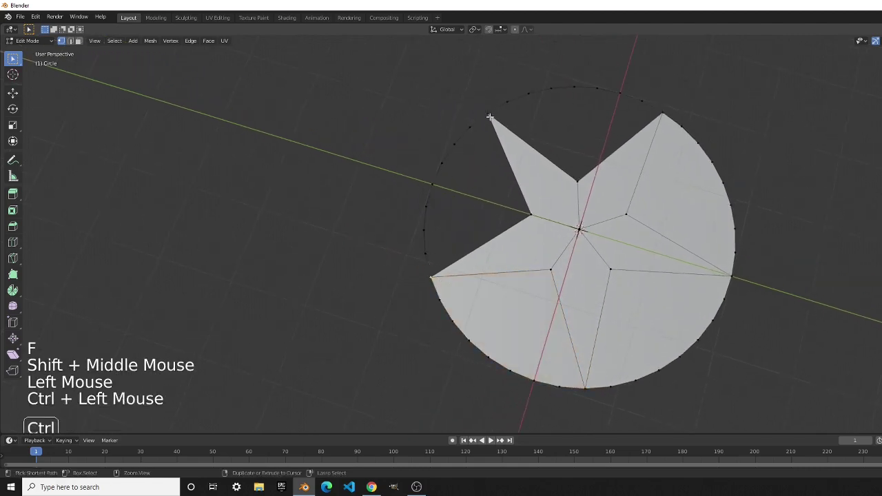
shift+click(531, 215)
key(f)
Fill the last open gap between two star tips with a face to complete the disc, and clear the selection
click(491, 114)
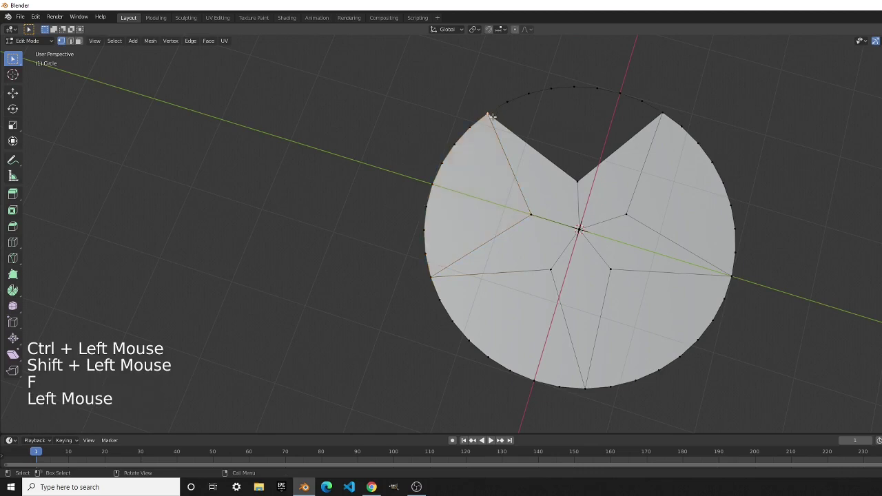
ctrl+click(664, 109)
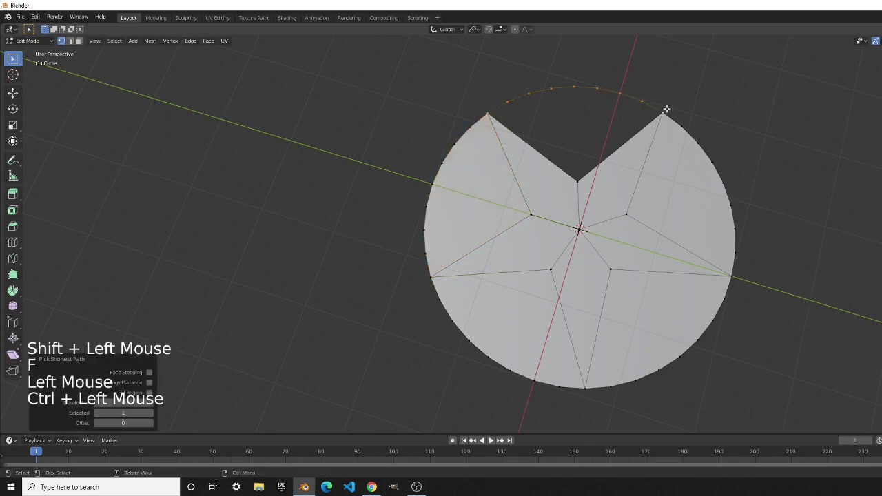
shift+click(577, 181)
key(f)
click(834, 148)
Inspect the filled disc and its embedded star from several angles in both Object Mode and Edit Mode
scroll(833, 149, down, 3)
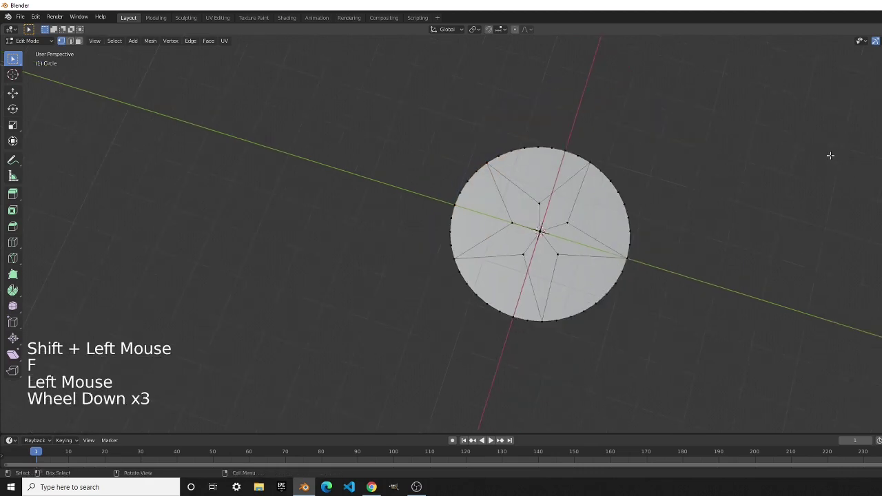
scroll(772, 311, up, 4)
scroll(772, 310, down, 1)
middle_drag(771, 311, 562, 233)
key(Tab)
scroll(727, 294, down, 4)
scroll(524, 265, up, 4)
middle_drag(523, 265, 629, 268)
middle_click(627, 226)
shift+middle_drag(627, 226, 606, 262)
scroll(607, 262, down, 1)
key(Tab)
scroll(605, 259, up, 4)
middle_drag(604, 297, 663, 280)
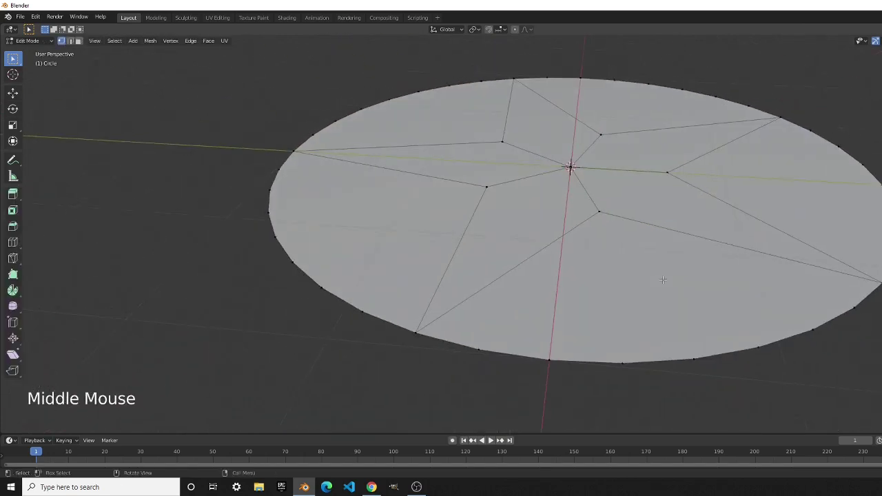
scroll(728, 290, up, 2)
middle_drag(728, 290, 693, 264)
scroll(704, 279, down, 2)
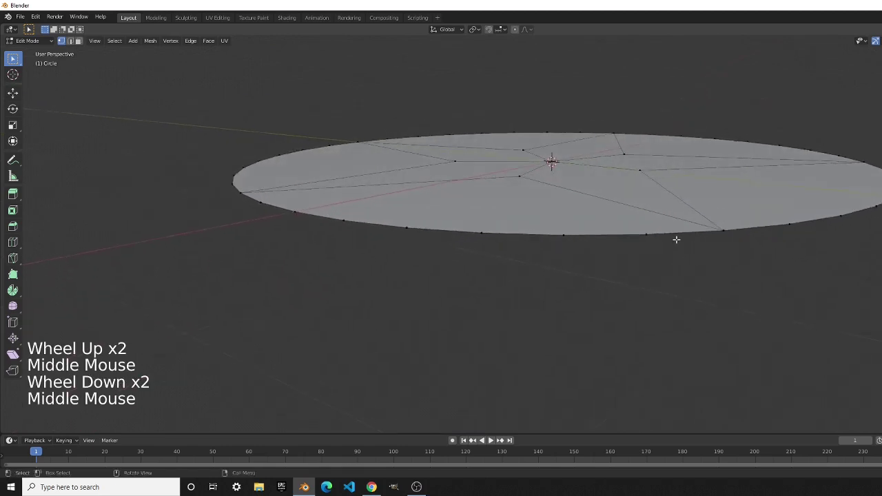
key(Tab)
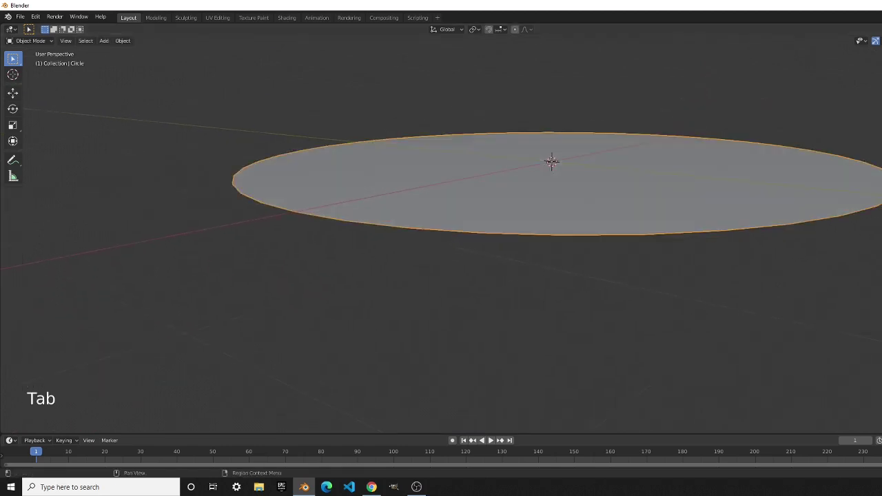
Give the disc a thickness with a Solidify modifier, adjusting its thickness and offset while viewing the rim from the side
click(689, 206)
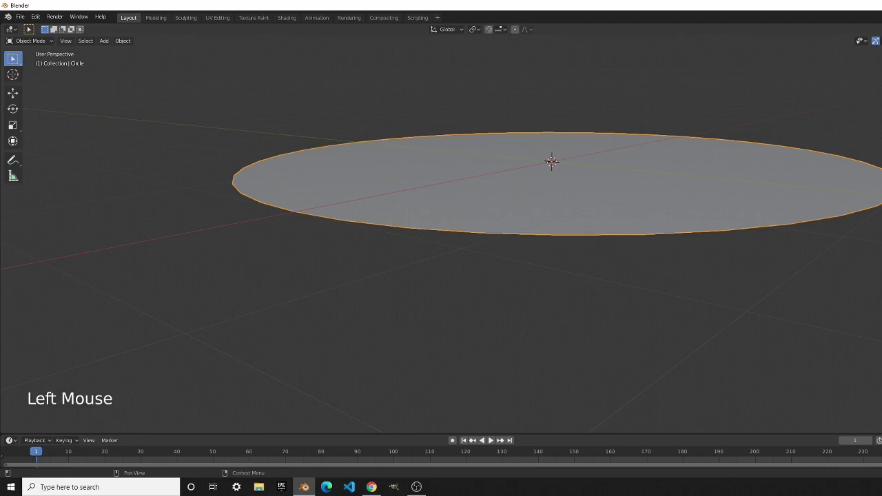
scroll(841, 278, up, 2)
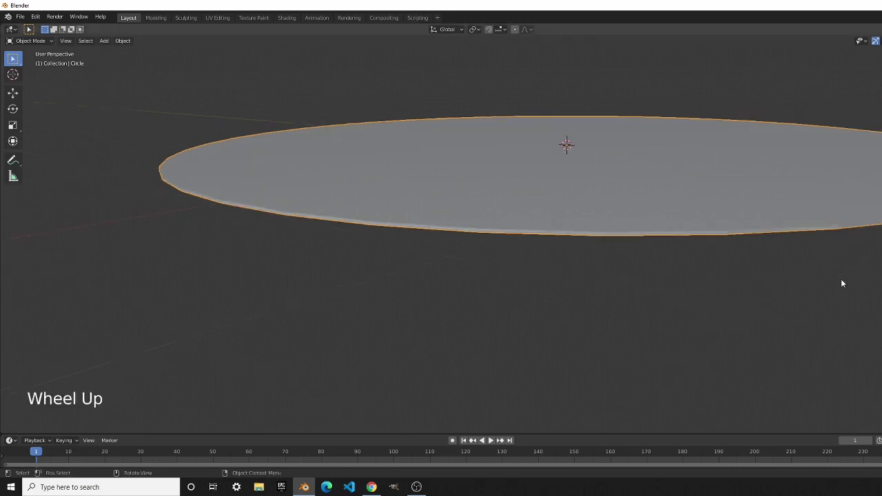
middle_drag(841, 278, 802, 226)
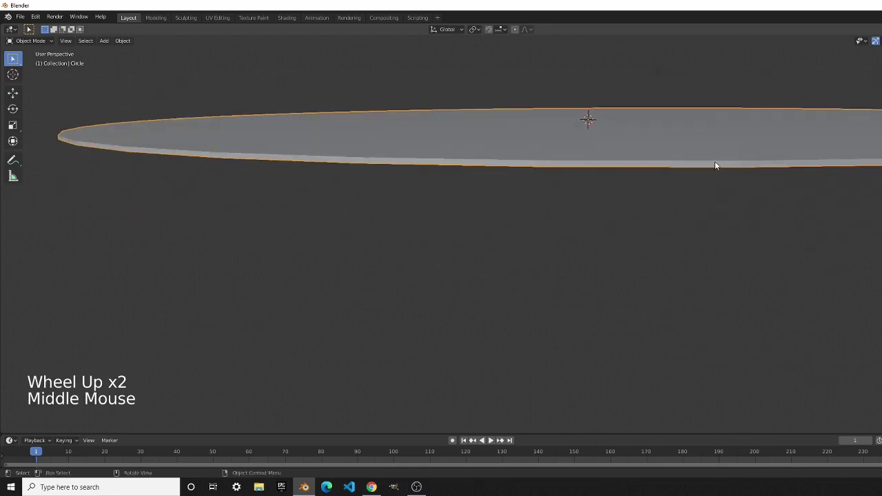
click(588, 119)
click(587, 119)
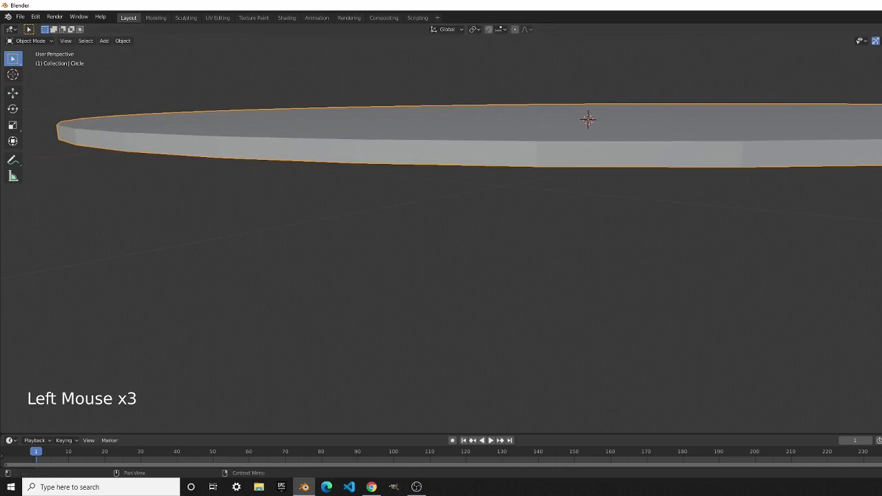
shift+middle_drag(809, 183, 723, 188)
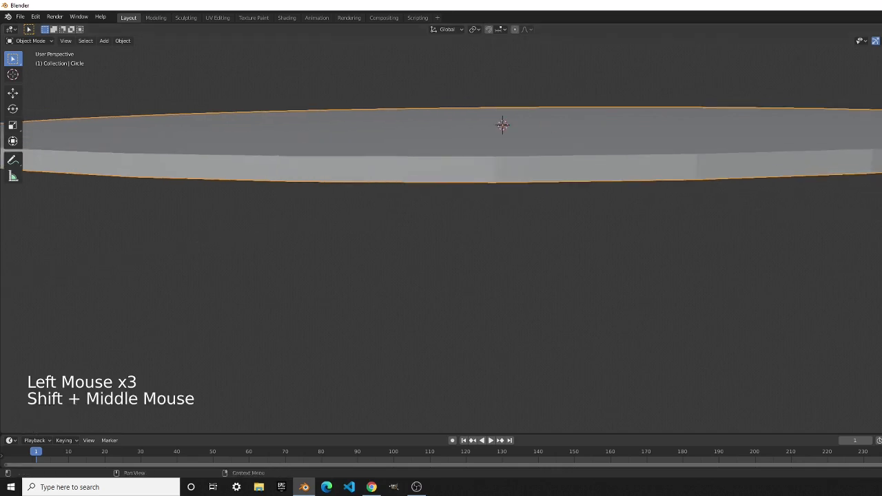
click(724, 188)
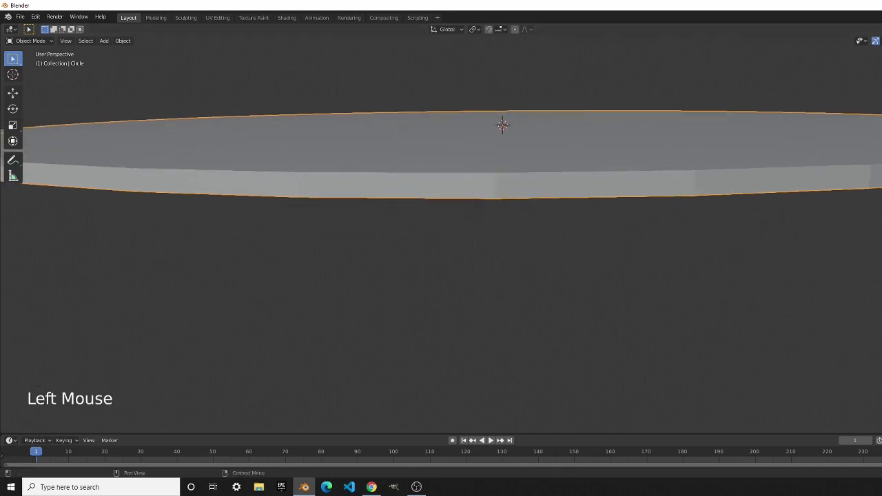
Change the Solidify offset so the thickness extends below the star surface, comparing both sides of the disc in Edit Mode
key(Tab)
scroll(653, 172, down, 3)
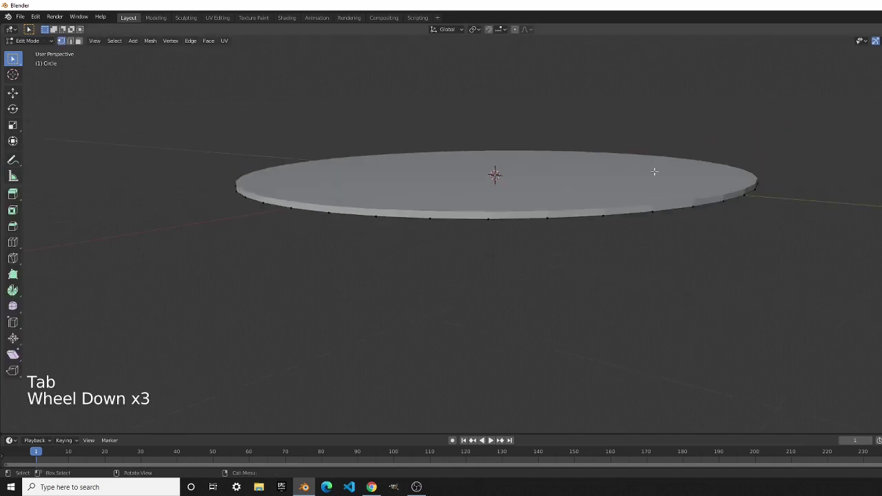
middle_drag(654, 171, 654, 227)
scroll(655, 227, up, 3)
scroll(655, 227, down, 4)
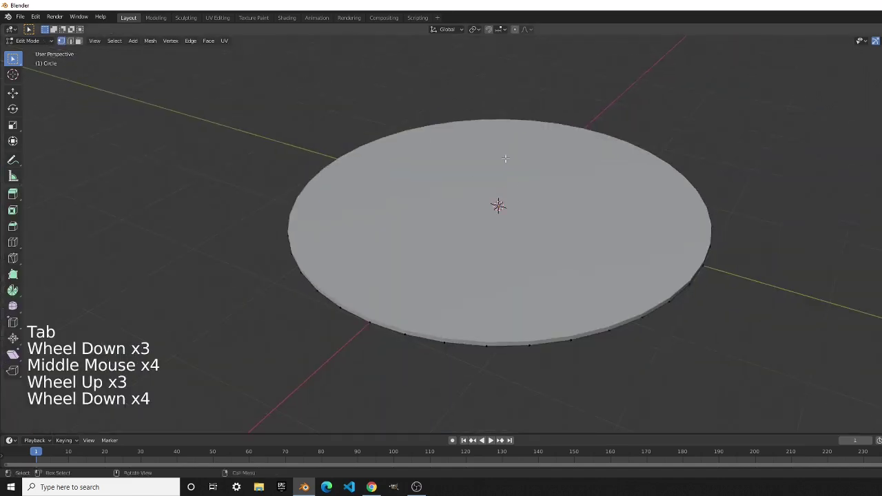
middle_drag(505, 158, 551, 139)
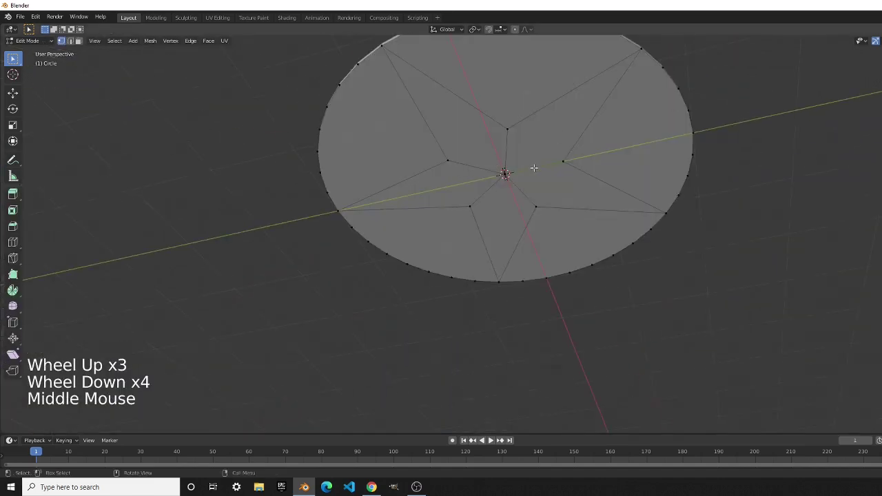
middle_drag(531, 171, 527, 197)
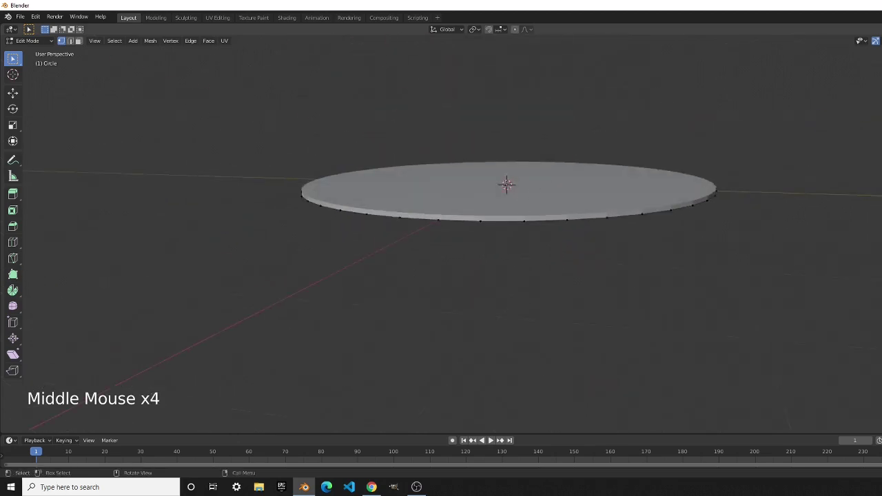
click(507, 184)
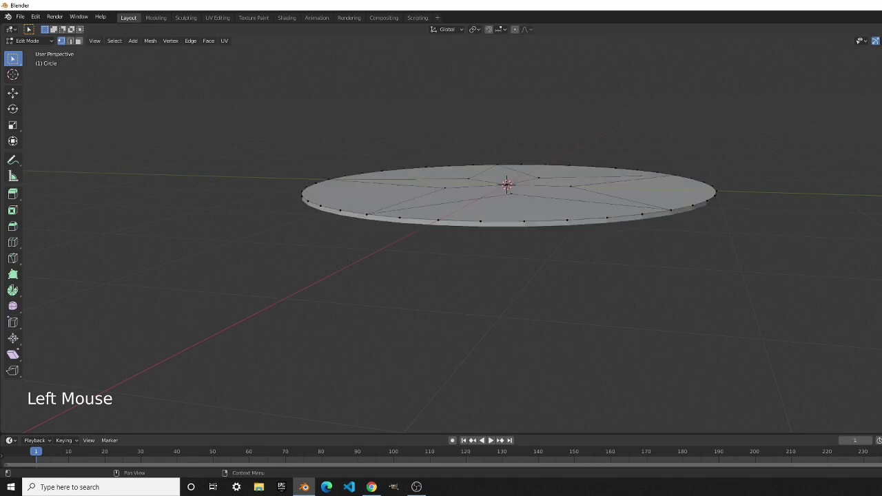
scroll(716, 292, up, 3)
middle_drag(717, 291, 743, 276)
scroll(716, 292, down, 4)
scroll(716, 291, up, 4)
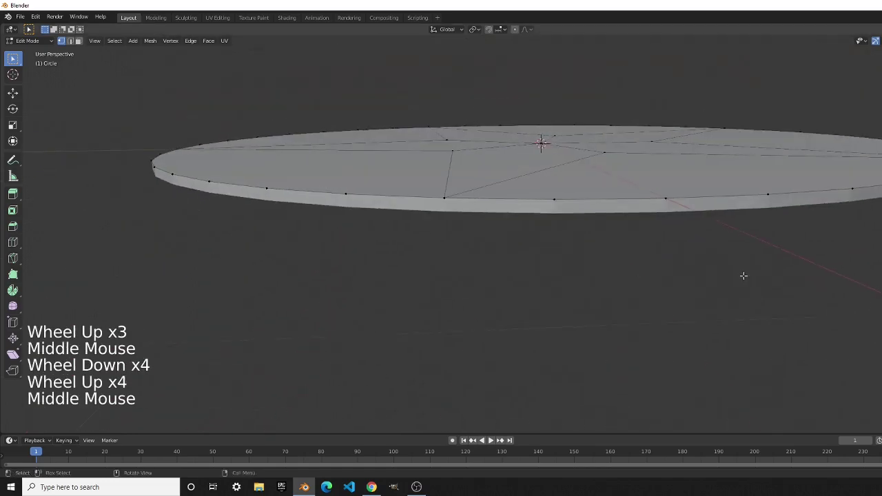
Apply the Solidify modifier to the disc in Object Mode and return to Edit Mode to work on the rim geometry
key(Tab)
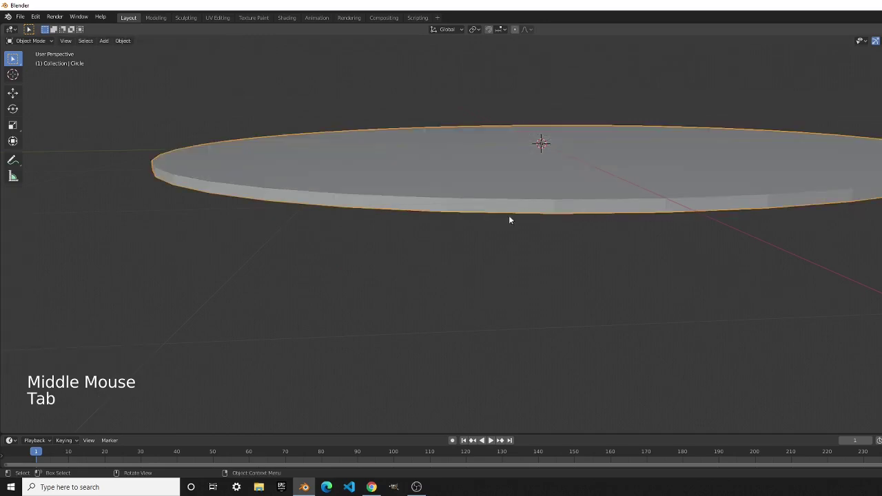
click(655, 217)
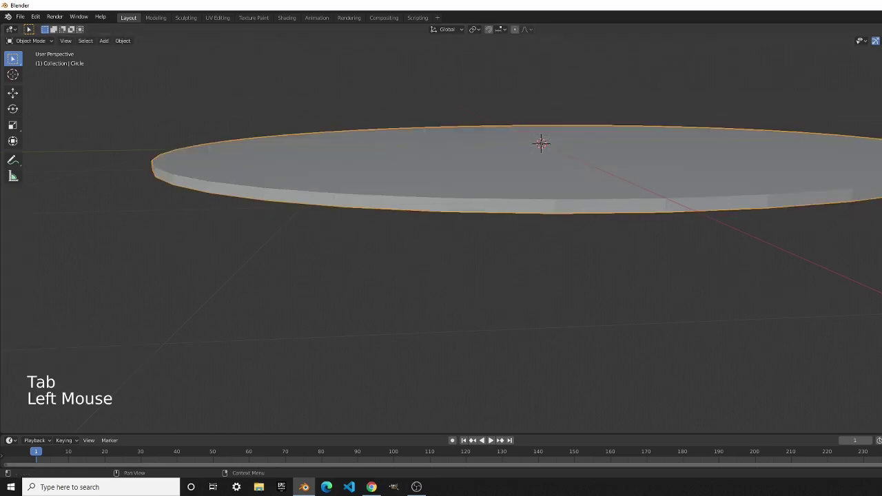
key(Tab)
middle_drag(655, 216, 575, 212)
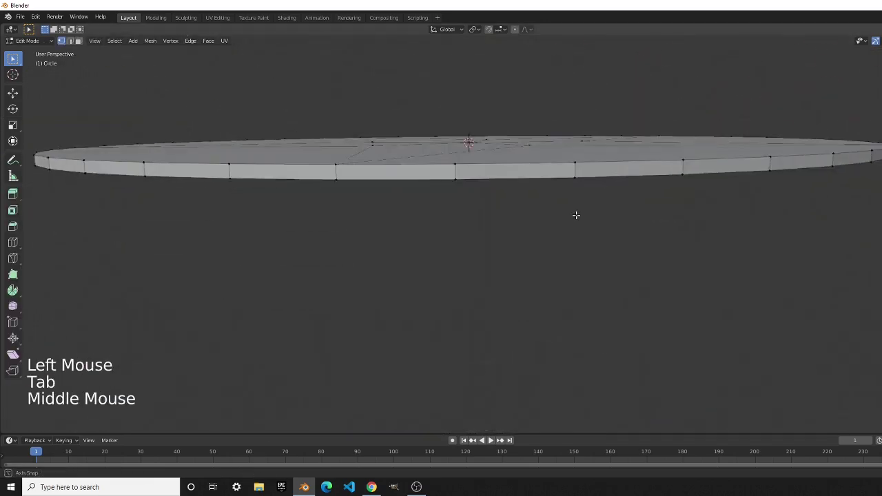
scroll(525, 150, up, 1)
alt+click(529, 149)
scroll(523, 162, down, 3)
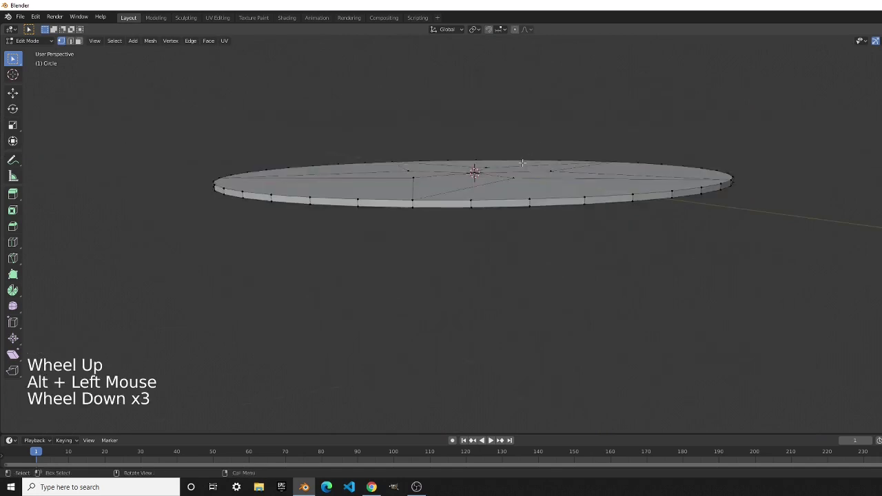
Dissolve the five inner star-corner vertices on the disc's underside to leave a plain back face
scroll(508, 149, up, 2)
middle_drag(513, 152, 531, 82)
scroll(530, 132, down, 3)
middle_drag(527, 132, 425, 132)
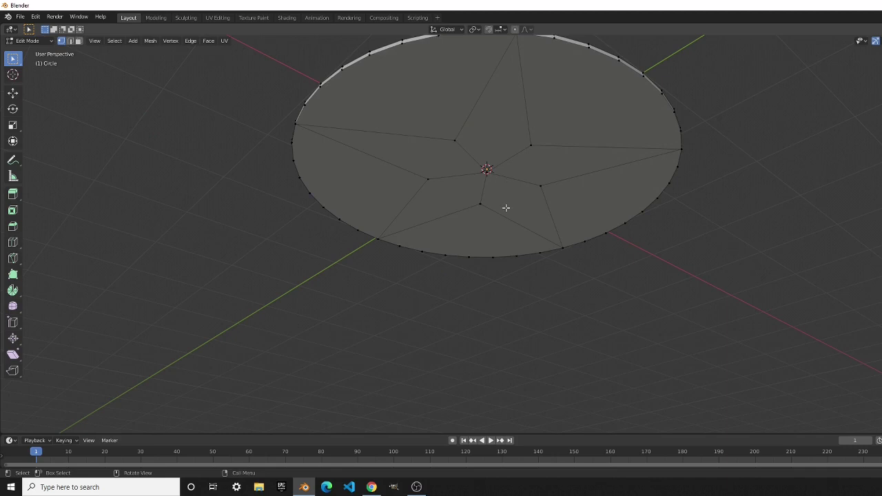
scroll(505, 207, up, 1)
shift+middle_drag(506, 207, 470, 217)
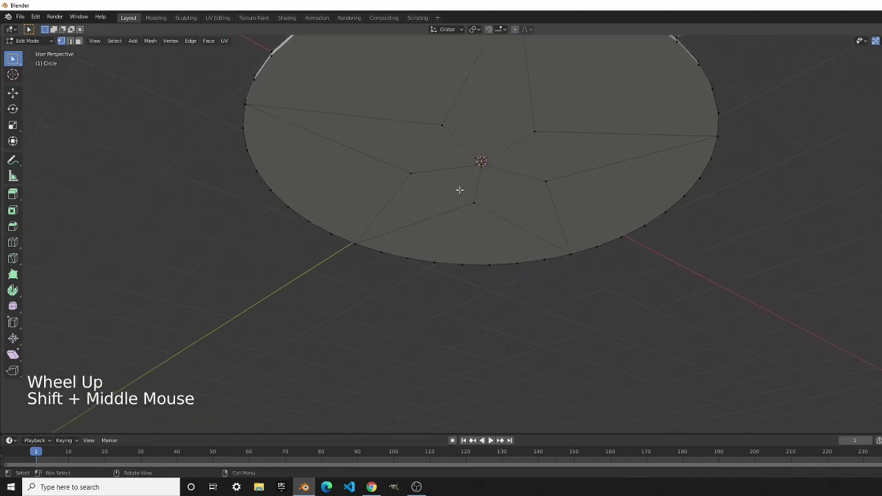
click(471, 198)
shift+click(412, 172)
shift+click(440, 126)
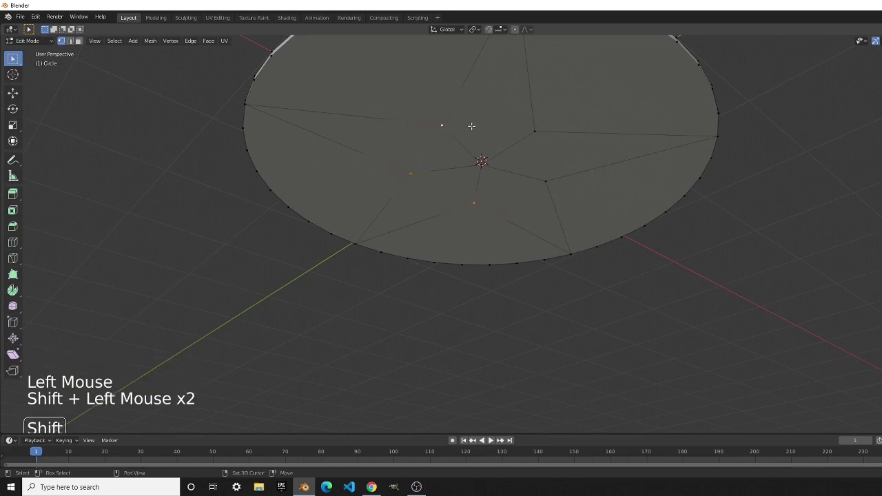
shift+click(536, 131)
shift+click(546, 182)
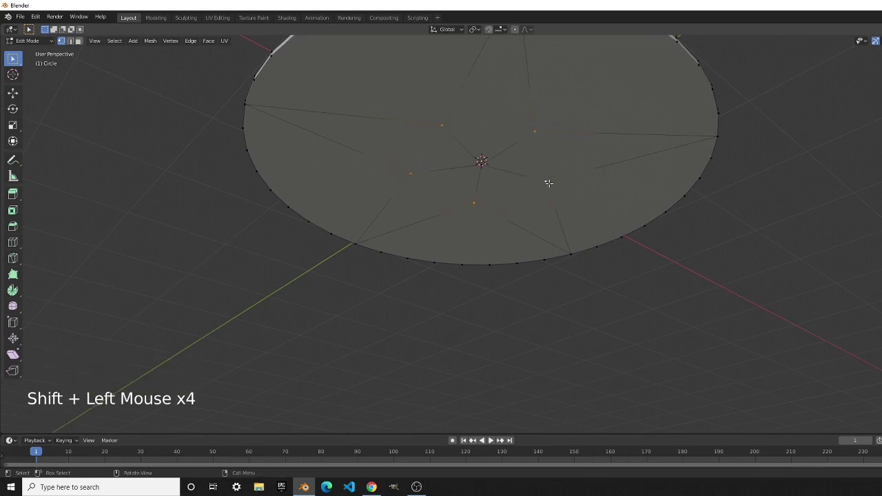
key(alt+m)
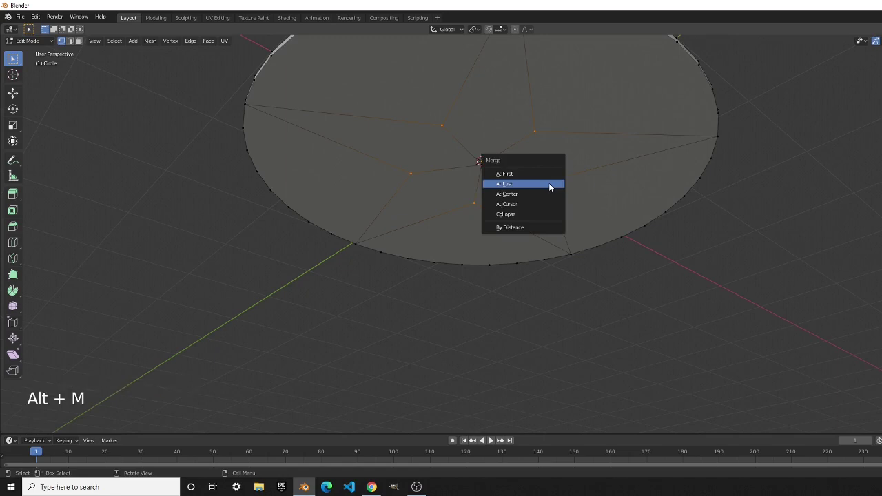
click(550, 182)
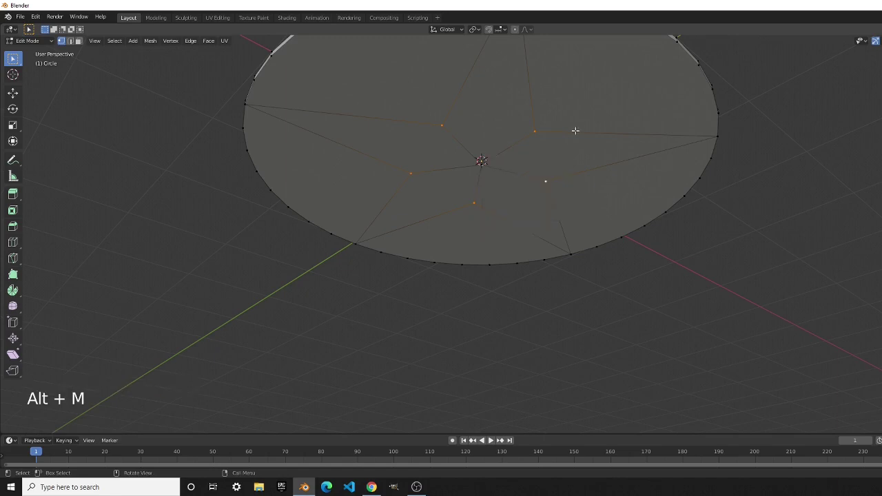
key(x)
click(568, 184)
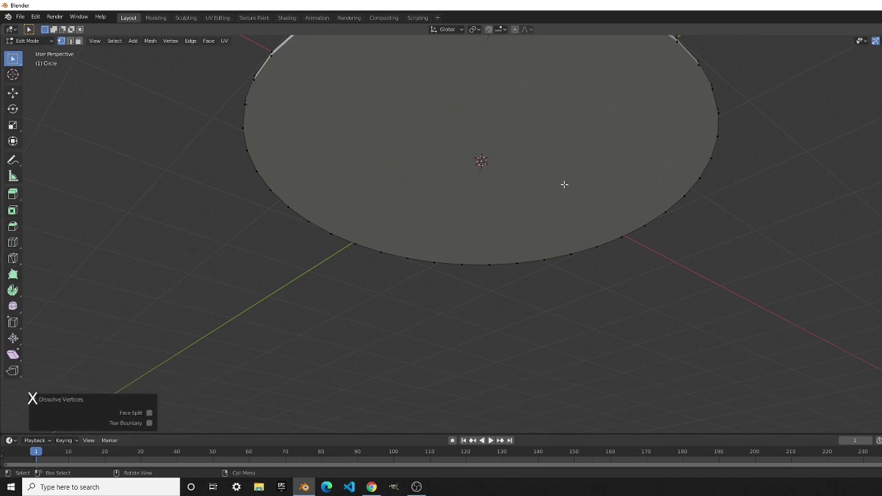
Examine the underside, rim and front of the thickened disc, ending in Object Mode
scroll(564, 184, down, 3)
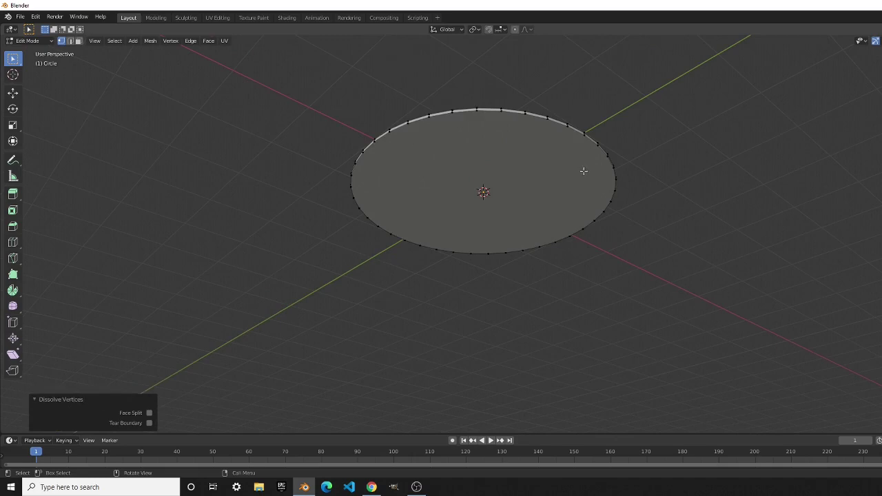
scroll(584, 170, down, 3)
middle_drag(583, 171, 636, 288)
scroll(586, 234, up, 4)
key(Tab)
scroll(568, 285, up, 4)
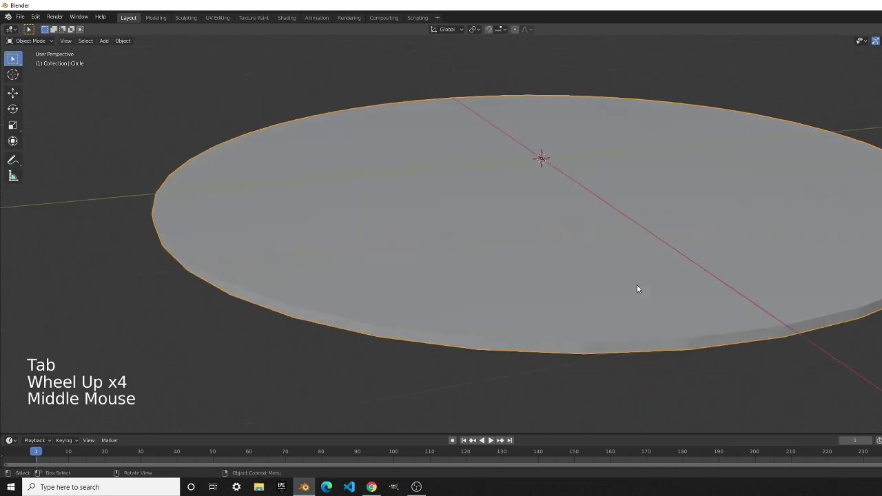
scroll(637, 288, down, 3)
scroll(637, 288, up, 2)
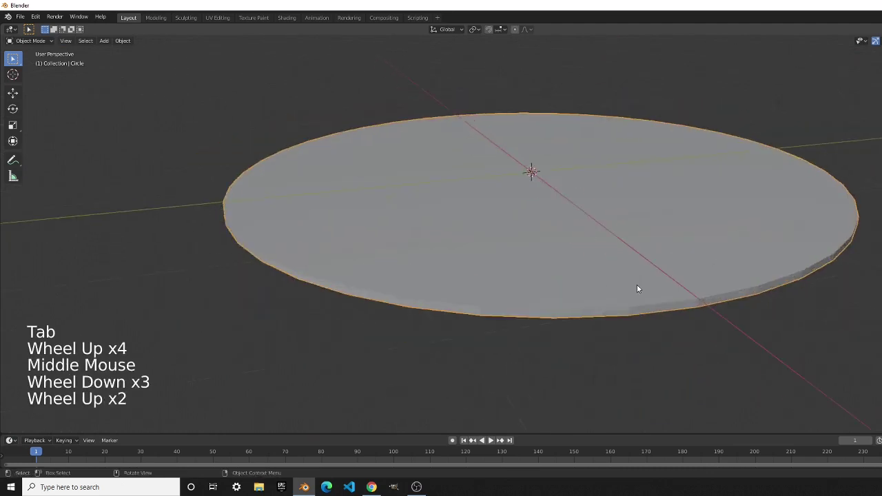
Extrude the whole loop of rim faces and scale it outward to about 1.234 with Z locked to form the first ring
key(Tab)
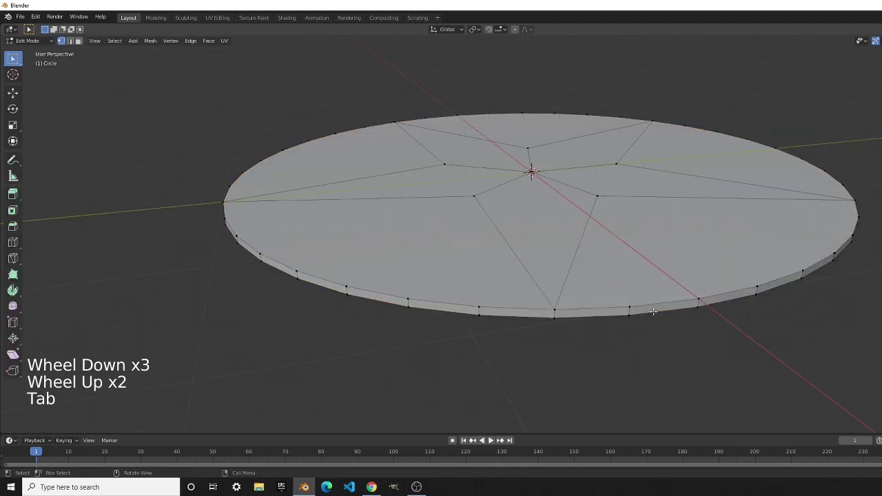
key(3)
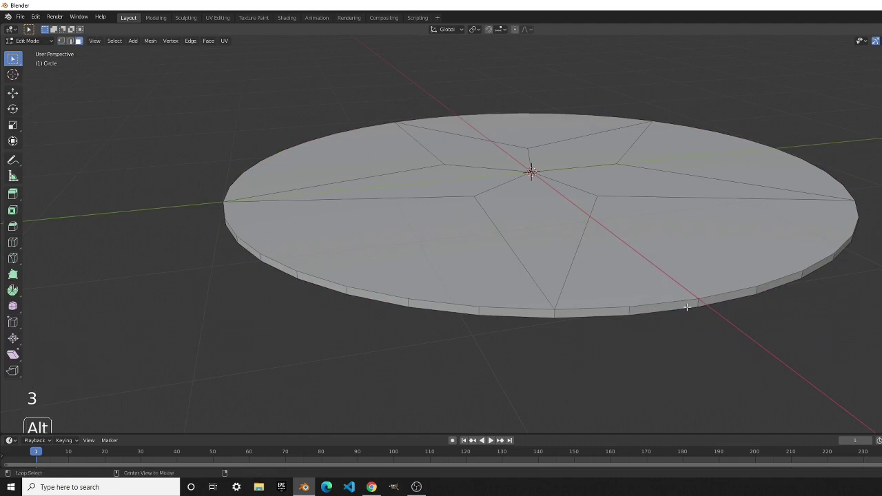
key(alt)
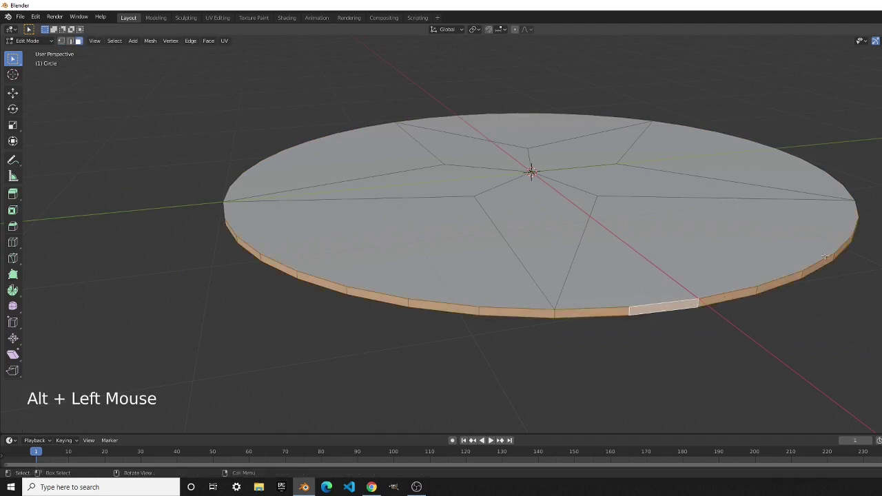
scroll(777, 291, up, 2)
middle_drag(740, 299, 770, 282)
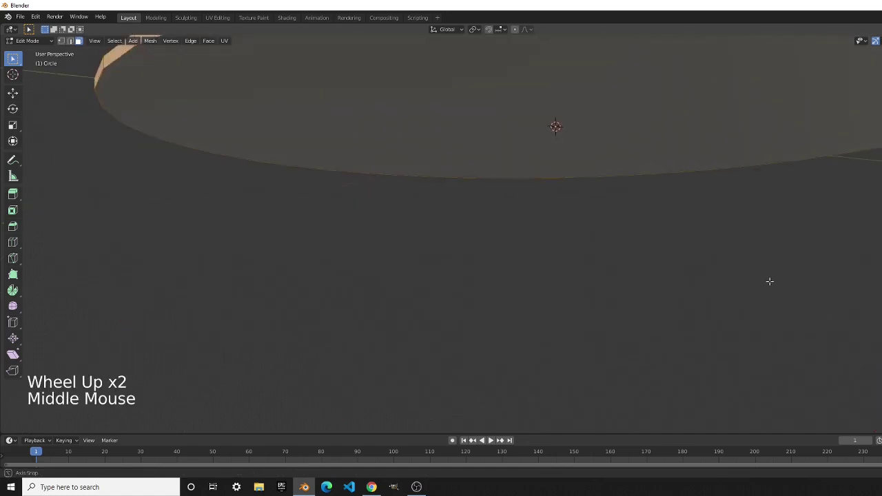
scroll(677, 287, down, 2)
middle_drag(677, 288, 742, 283)
scroll(743, 269, down, 2)
key(e)
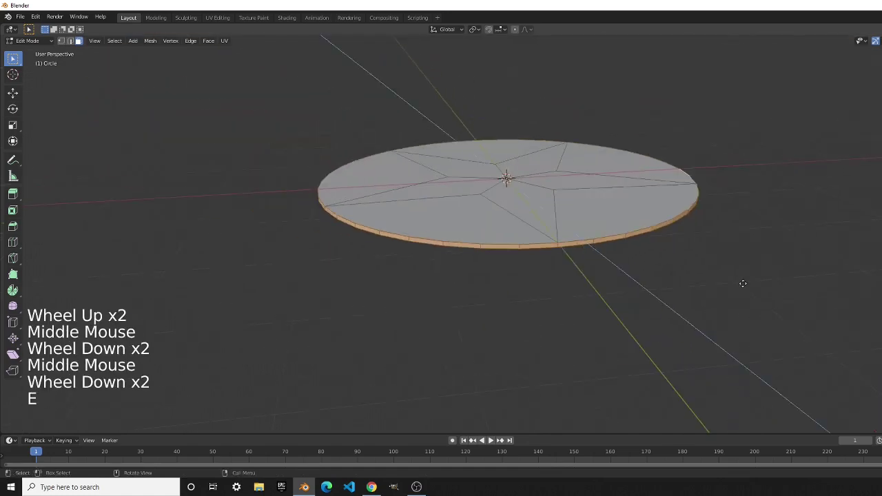
right_click(743, 257)
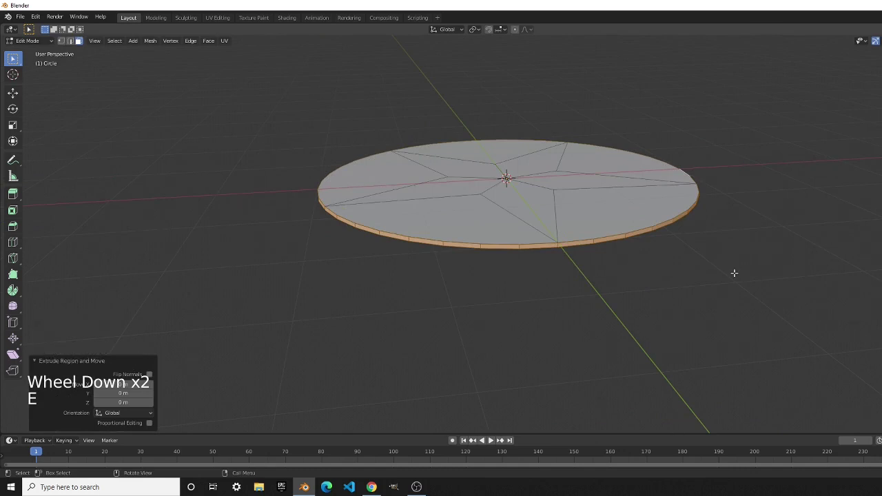
key(s)
key(shift+z)
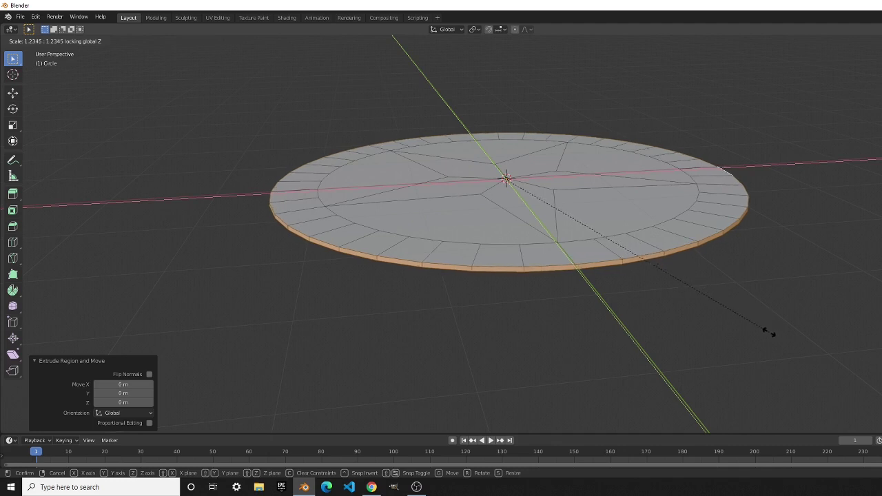
click(768, 334)
middle_drag(768, 334, 718, 338)
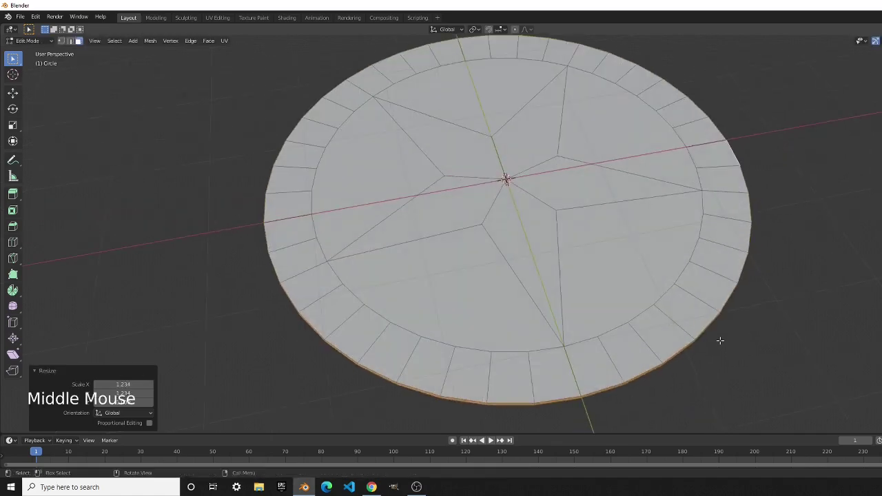
key(KP_7)
scroll(718, 341, down, 4)
shift+middle_drag(632, 306, 644, 327)
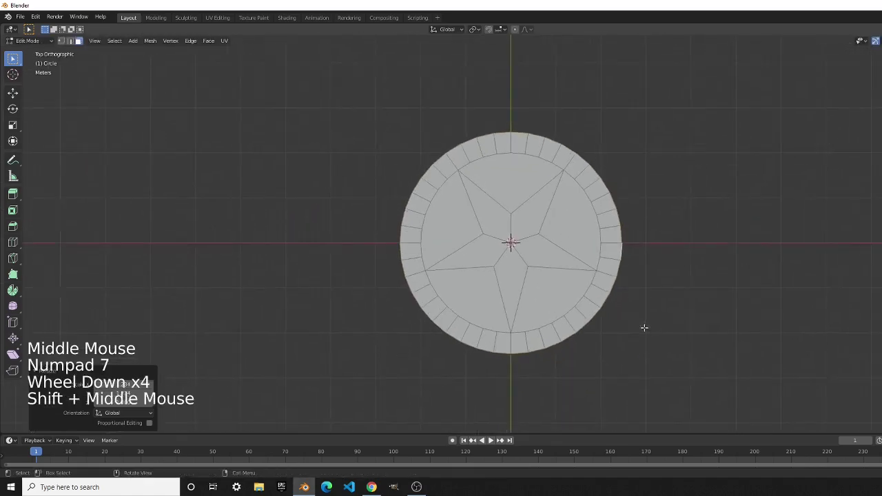
Widen the first ring by scaling its outer rim faces to about 1.073 with Z locked
scroll(643, 327, up, 4)
scroll(643, 328, down, 3)
scroll(644, 328, up, 1)
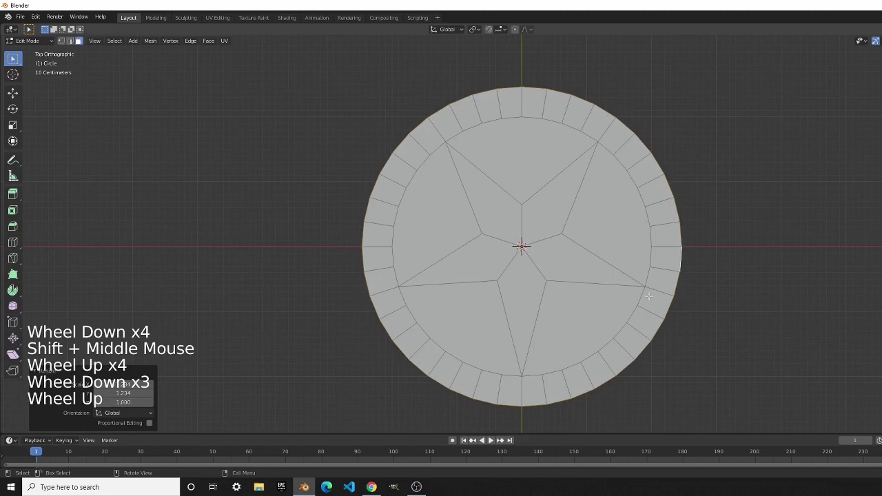
key(s)
key(shift+z)
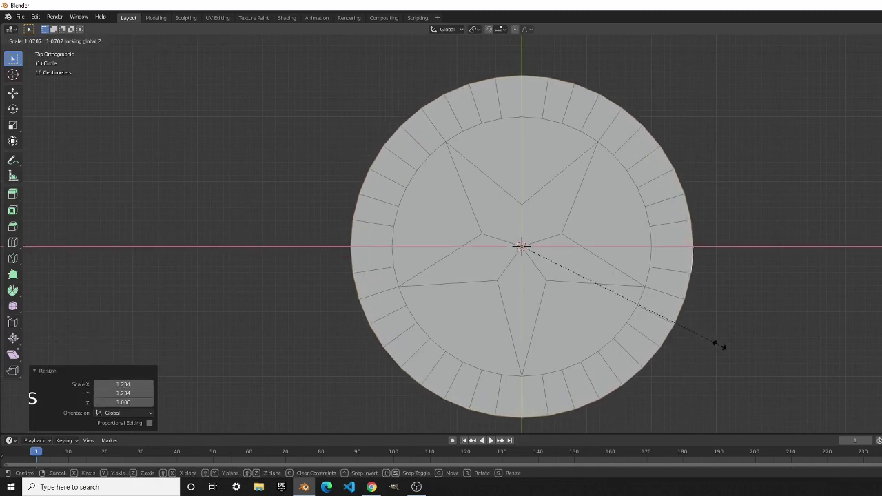
click(720, 344)
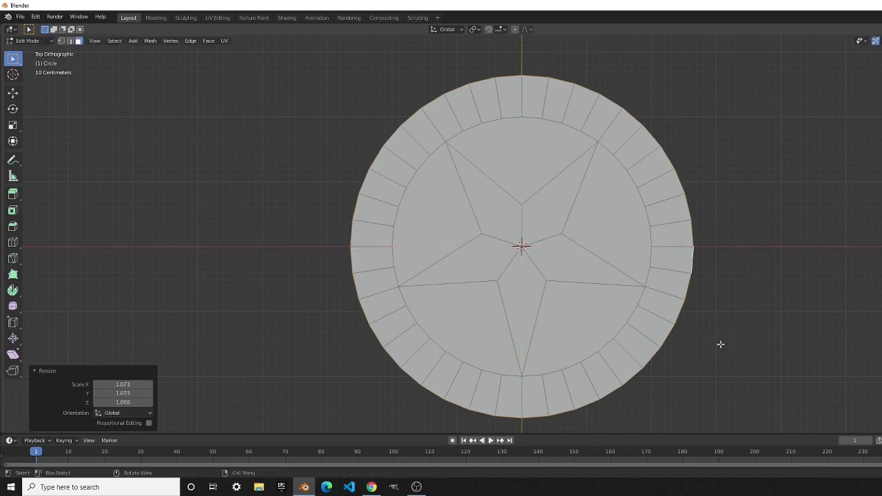
Extrude the rim faces in place and scale them outward to about 1.25 with Z locked to form the second ring
key(e)
right_click(752, 336)
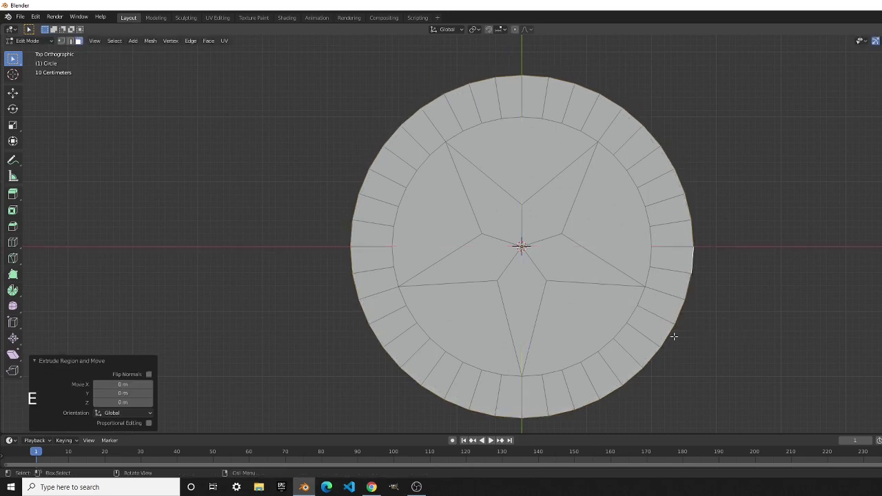
key(s)
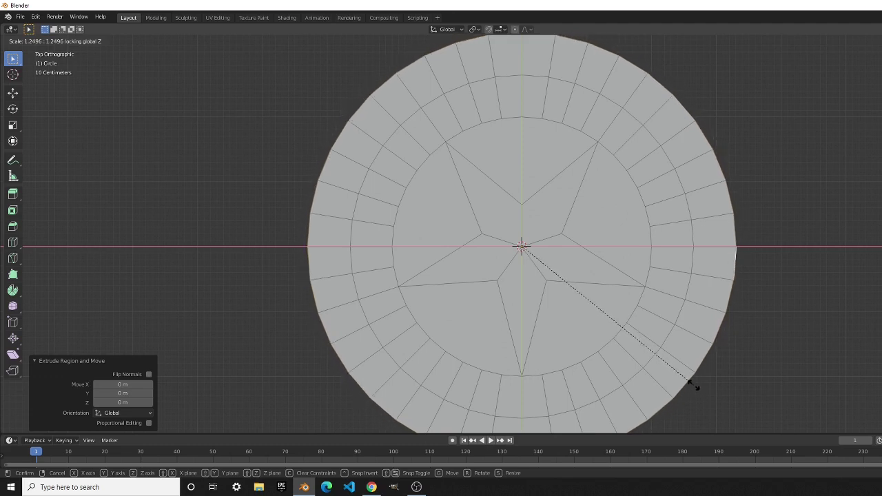
click(694, 386)
Extrude the outer rim again and scale it to about 1.222 with Z locked to form the third ring
key(e)
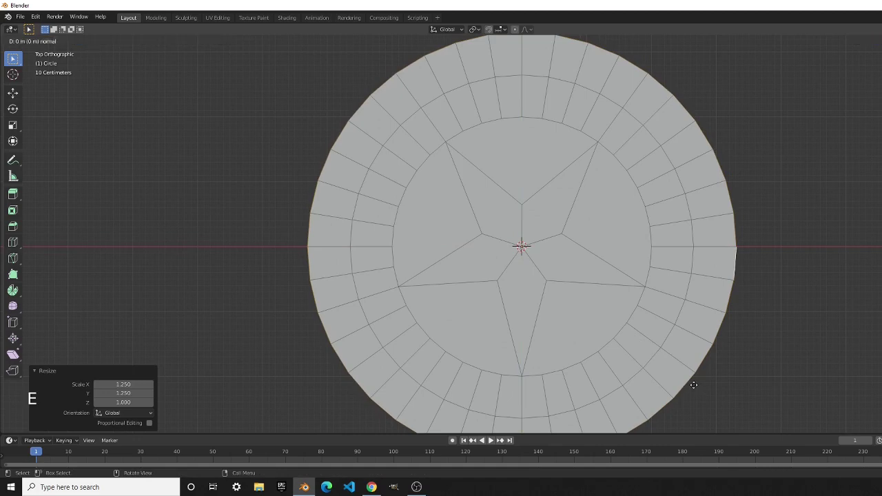
right_click(697, 389)
key(s)
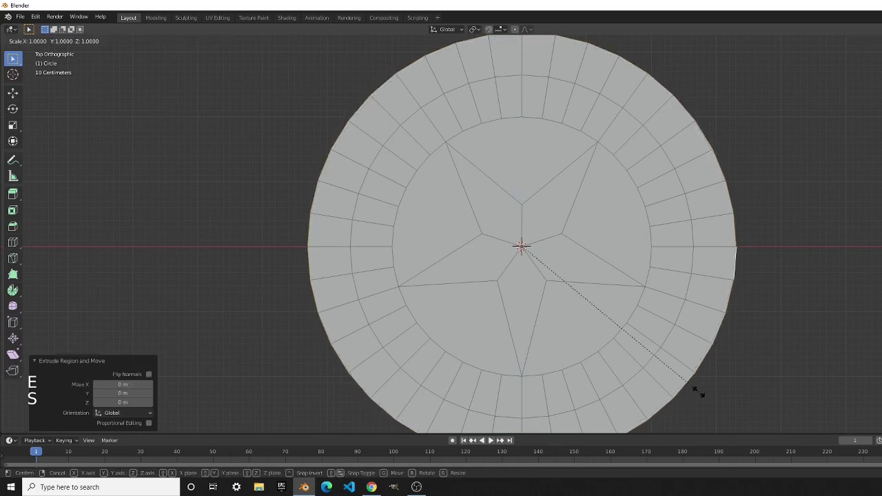
click(743, 412)
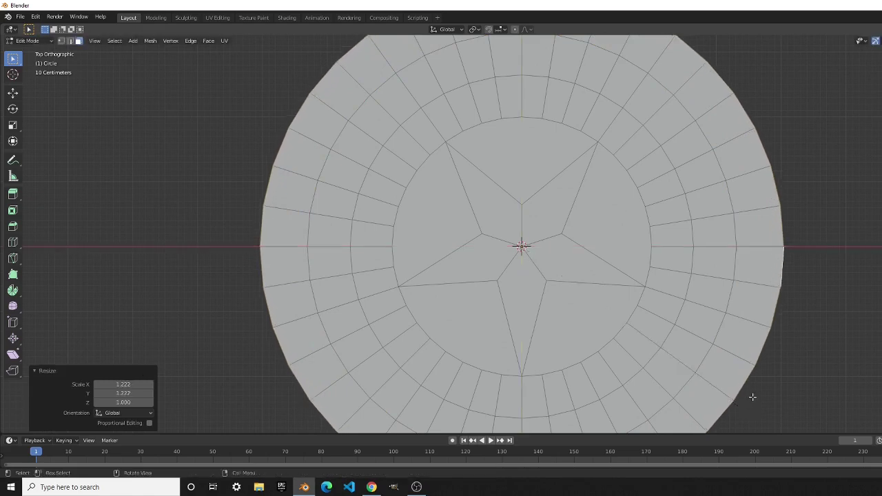
Examine the ringed disc in perspective and its flat profile from the front
scroll(748, 400, down, 5)
middle_drag(748, 399, 626, 324)
scroll(727, 346, up, 3)
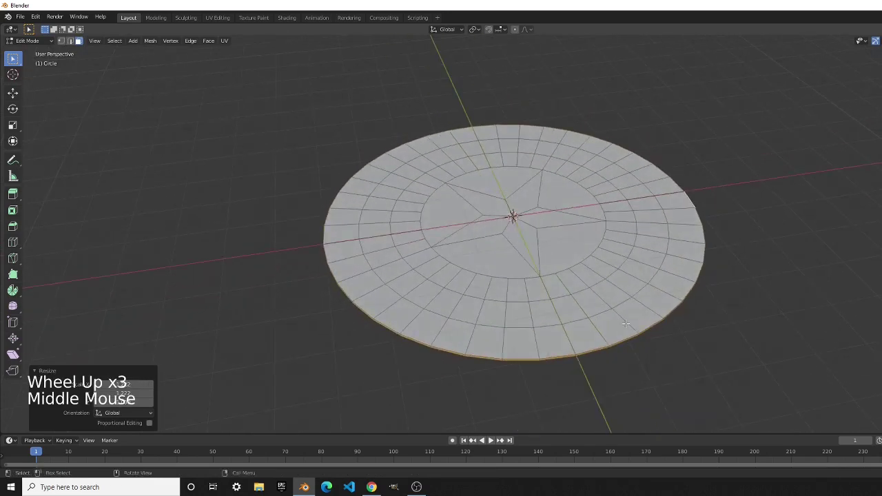
scroll(612, 326, up, 2)
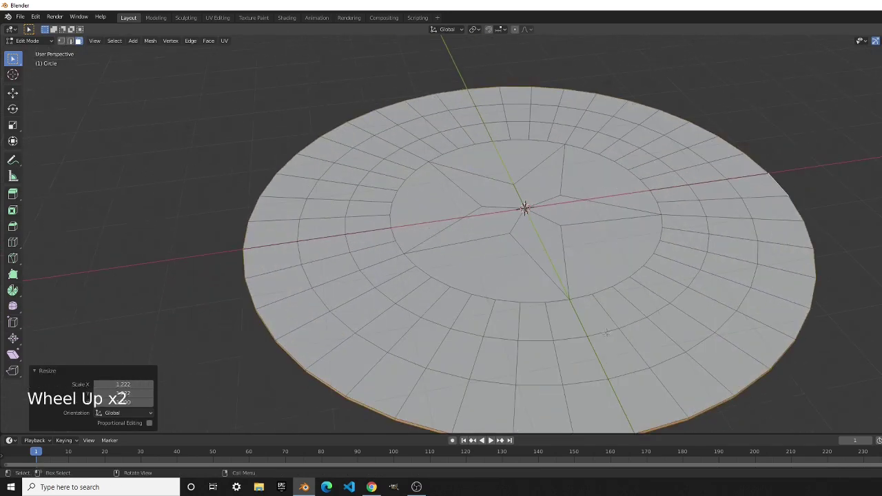
key(KP_1)
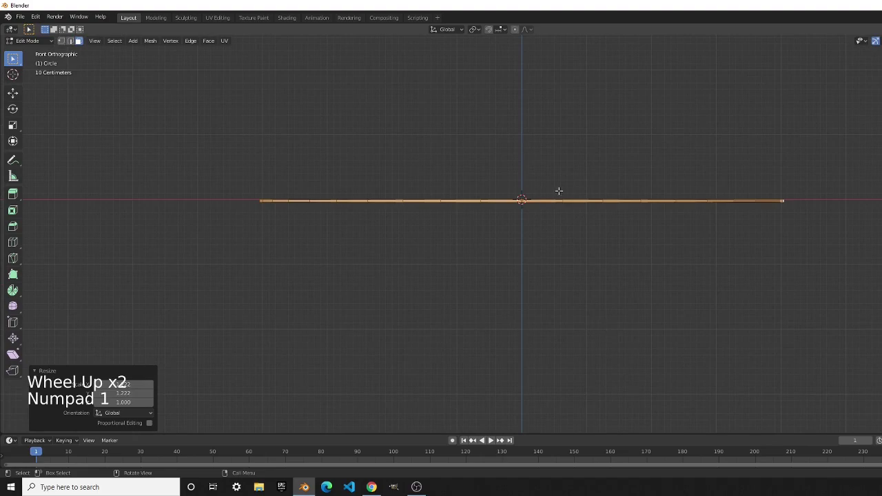
scroll(566, 277, up, 2)
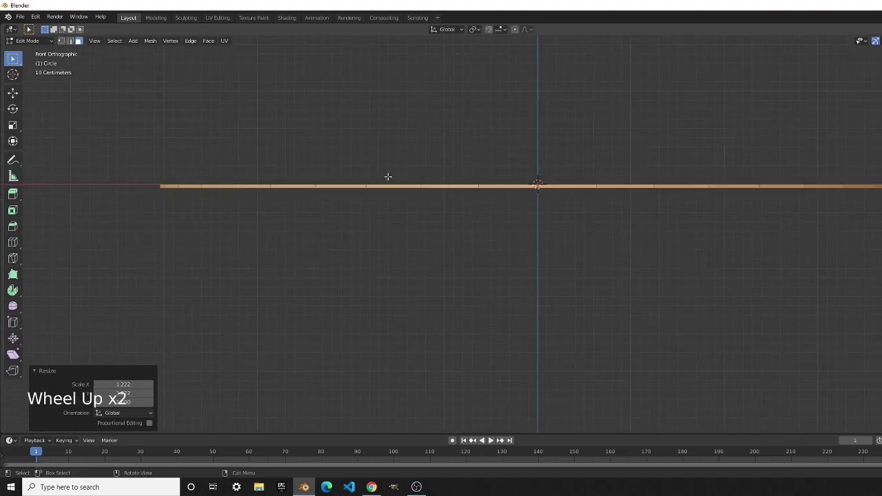
scroll(503, 229, down, 3)
middle_drag(503, 230, 474, 245)
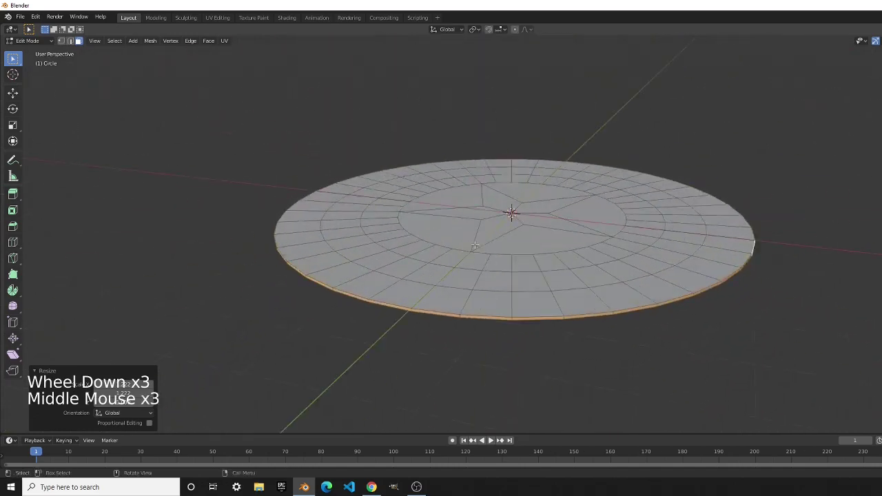
Annotate a shallow dome curve over the disc in front view, running from one rim edge to the other
key(KP_1)
click(13, 159)
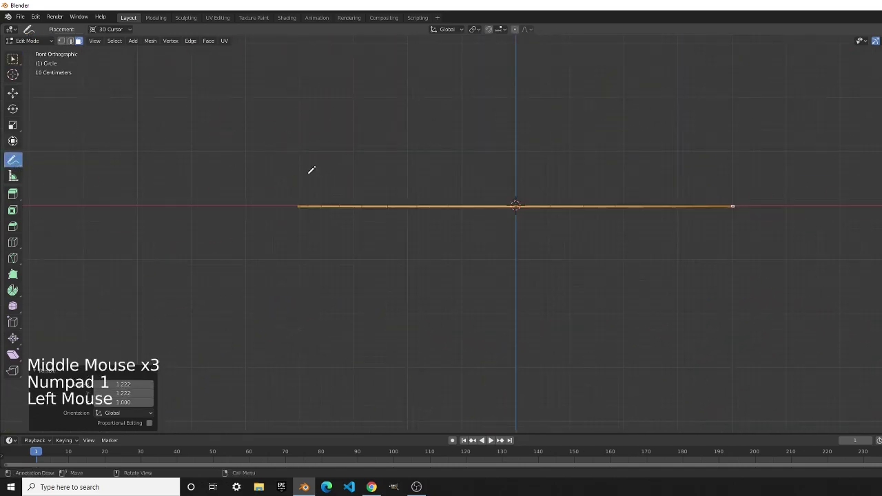
drag(297, 205, 401, 193)
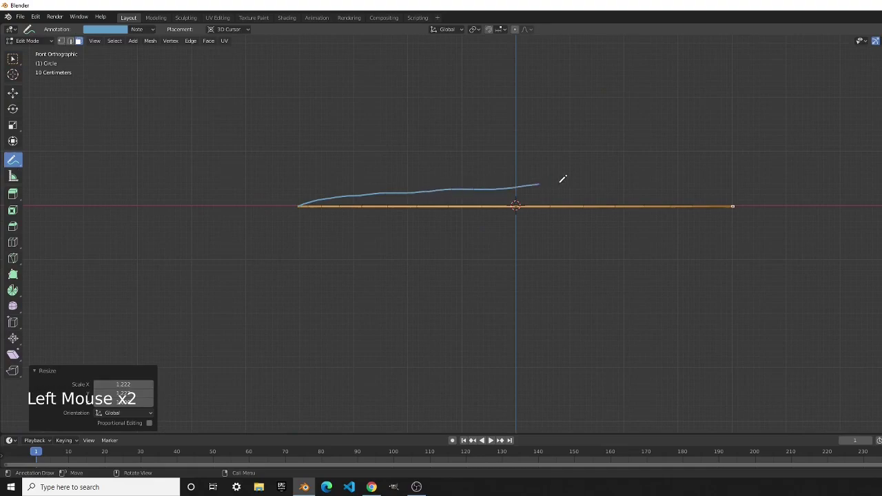
mouse_move(560, 183)
mouse_down()
mouse_move(716, 190)
mouse_move(734, 203)
mouse_up()
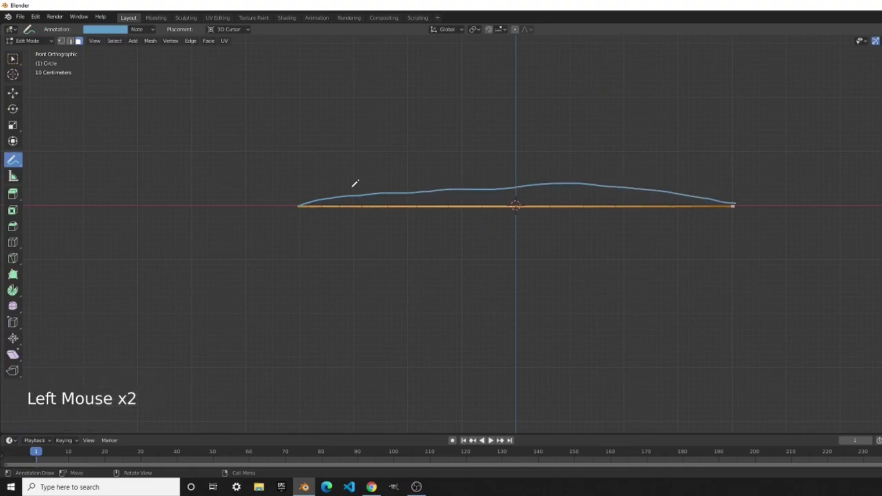
Switch to the browser and study Captain America shield pictures, opening the Classic Captain America Shield image, for the domed shape
key(alt+Tab)
scroll(549, 298, down, 3)
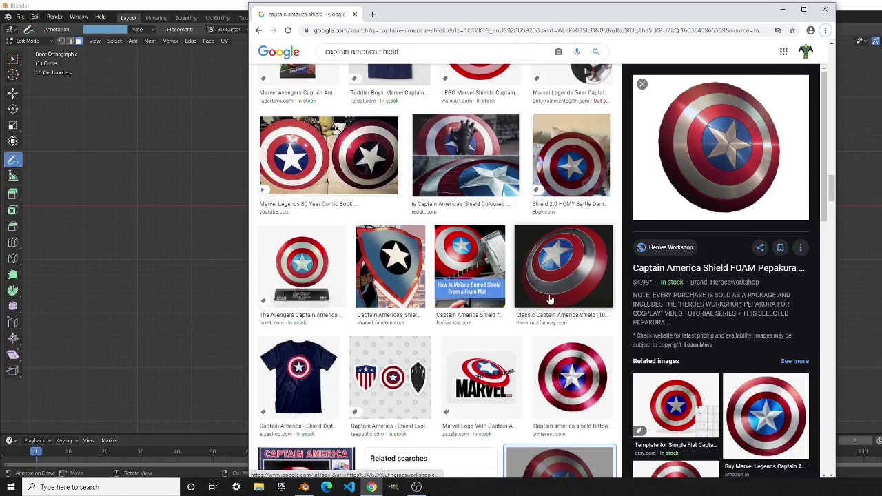
click(549, 298)
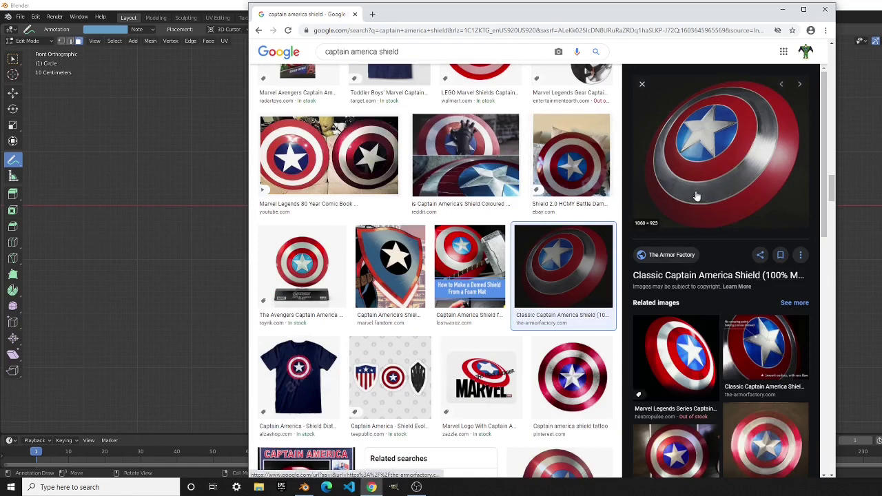
scroll(543, 288, up, 5)
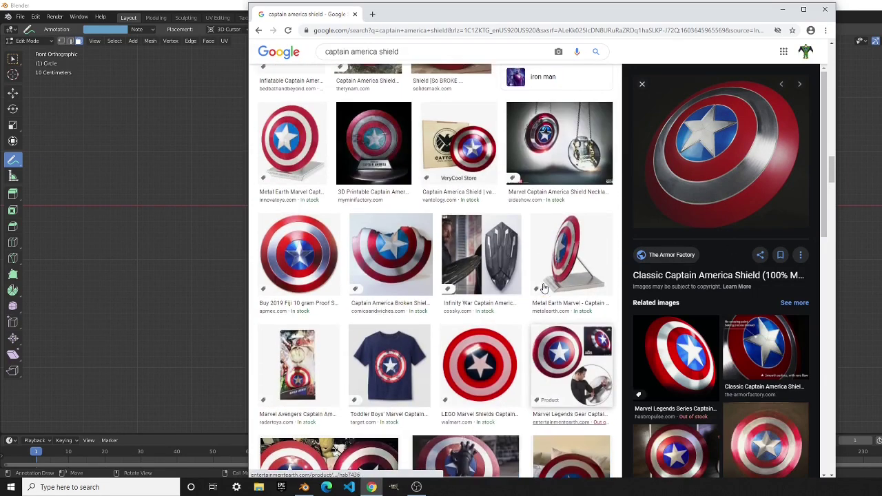
scroll(503, 272, up, 1)
scroll(466, 251, down, 1)
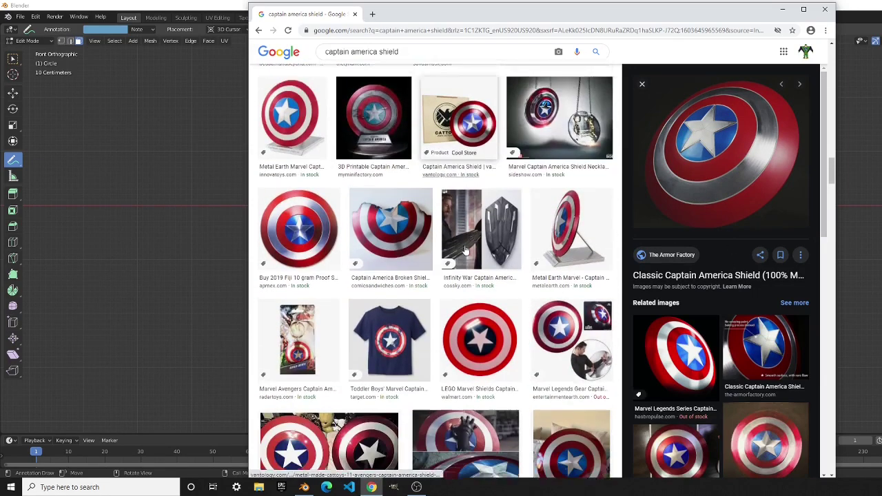
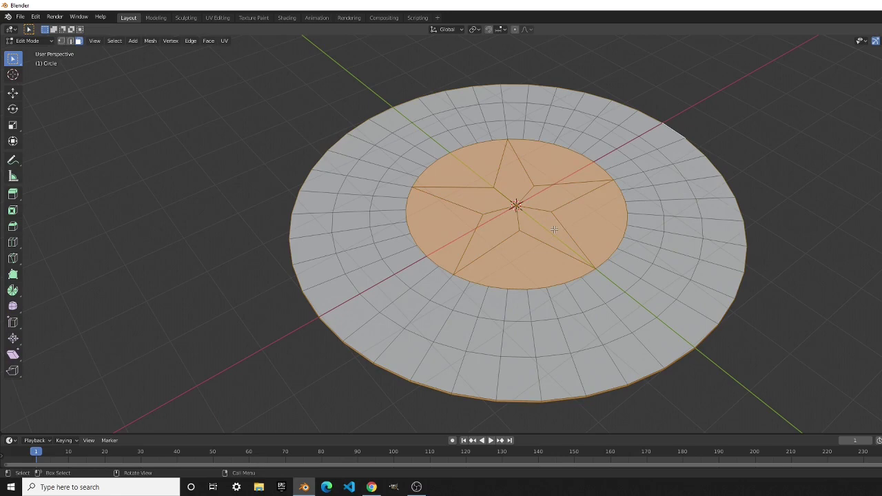
Clear the selection and circle-select only the top faces of the central star disc, leaving the rings and rim unselected
key(KP_1)
click(554, 229)
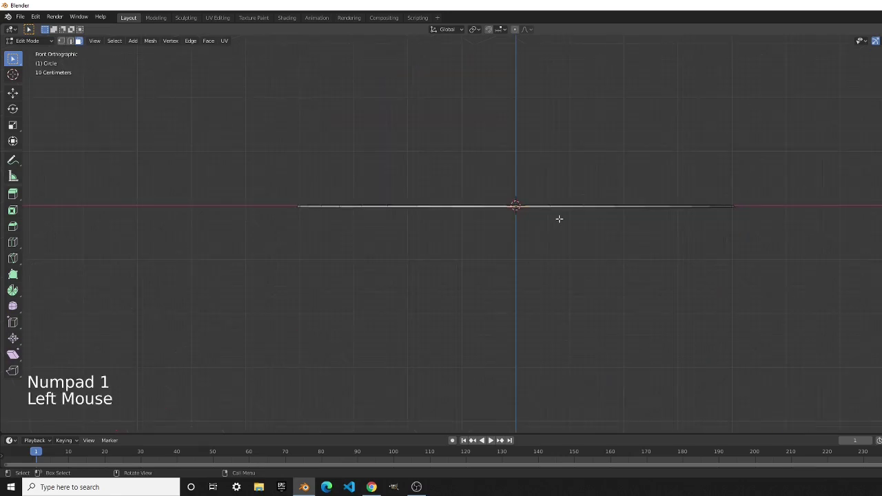
middle_drag(559, 219, 510, 231)
key(c)
mouse_move(496, 226)
mouse_down()
mouse_move(536, 229)
mouse_move(555, 219)
mouse_move(559, 205)
mouse_move(452, 211)
mouse_move(514, 226)
mouse_move(552, 216)
mouse_move(530, 199)
mouse_move(503, 201)
mouse_up()
right_click(462, 212)
click(665, 321)
key(c)
right_click(503, 201)
middle_drag(524, 259, 551, 235)
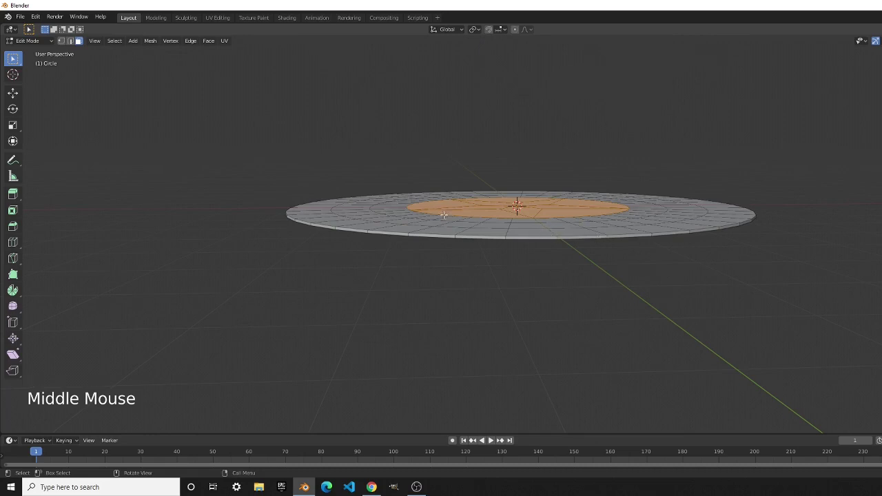
middle_drag(444, 215, 468, 260)
key(c)
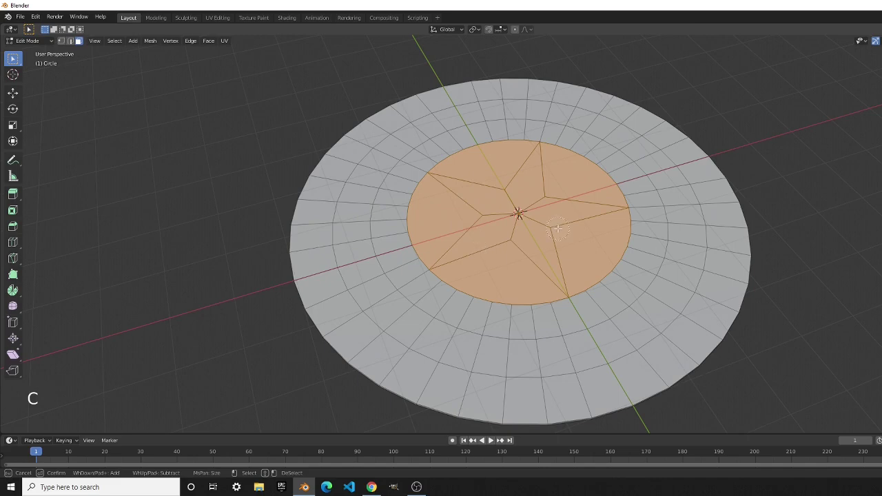
key(Escape)
Try raising the central star faces along Z in front view with proportional editing at size 1.00
middle_drag(753, 283, 728, 240)
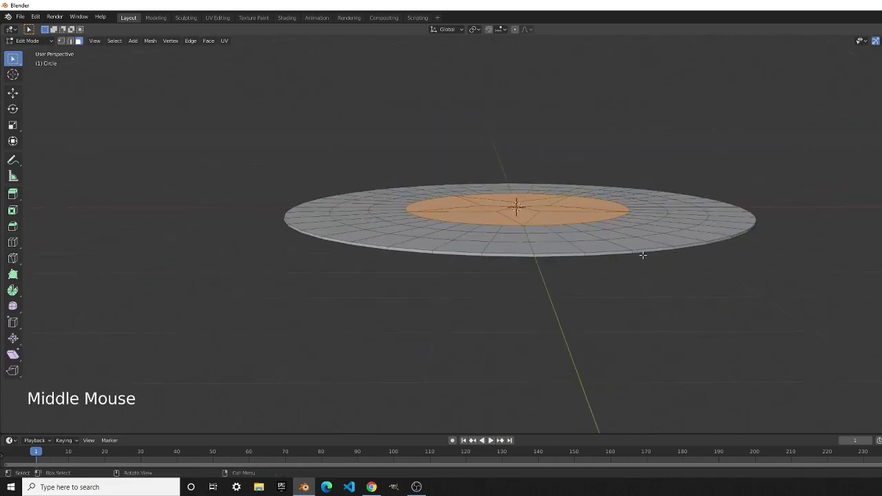
scroll(642, 254, up, 2)
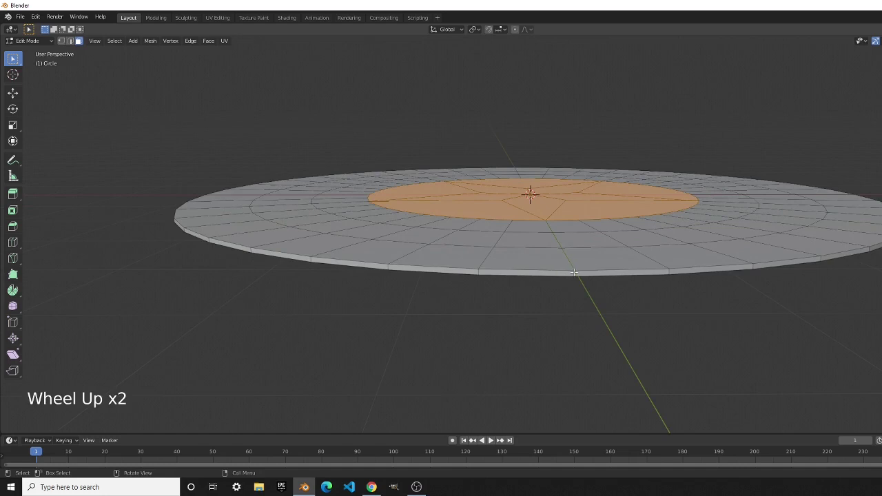
key(KP_2)
key(KP_1)
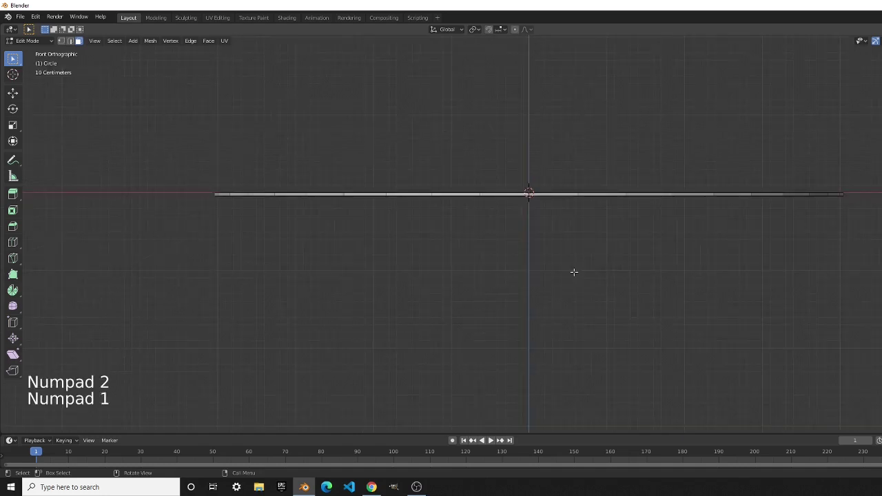
key(o)
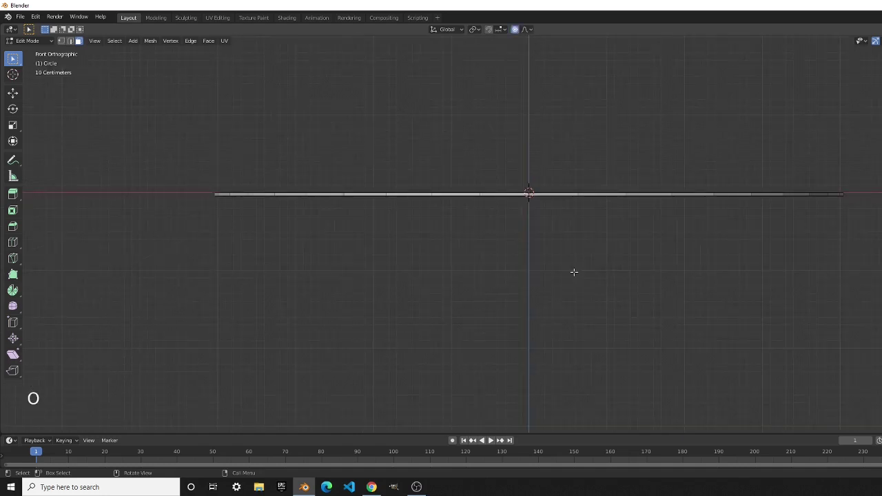
key(g)
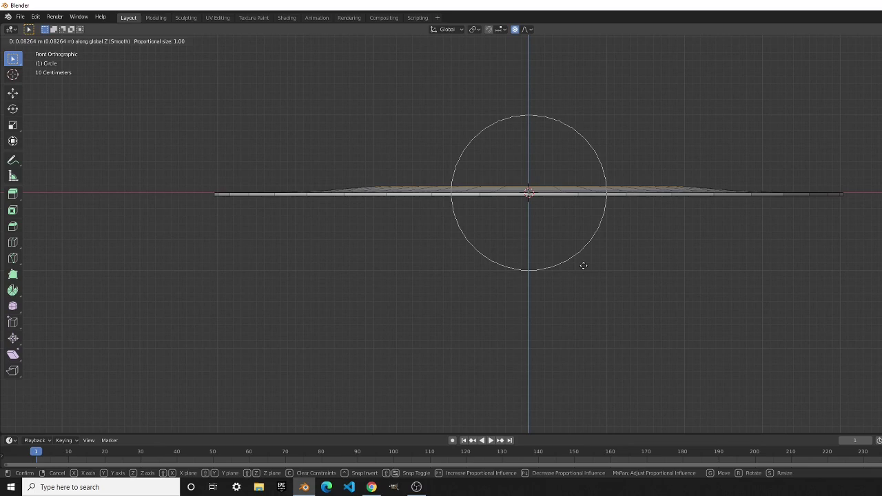
right_click(582, 265)
key(o)
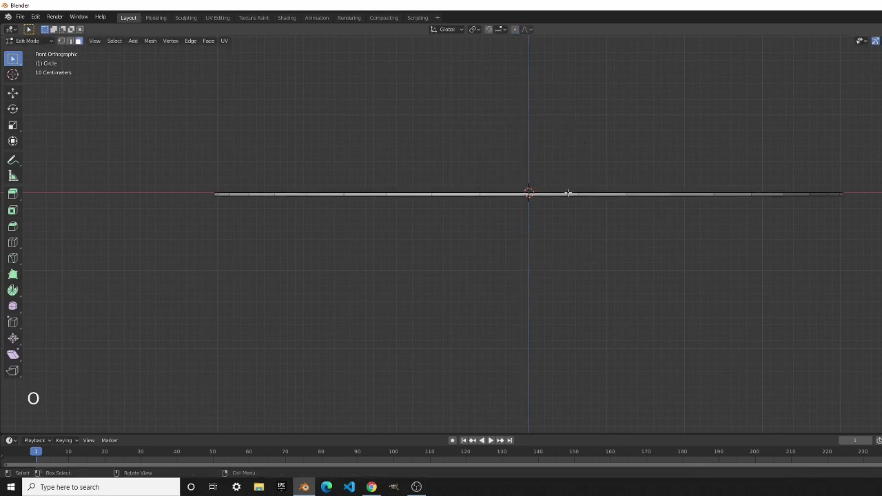
Try raising the central star faces along Z without proportional editing
key(g)
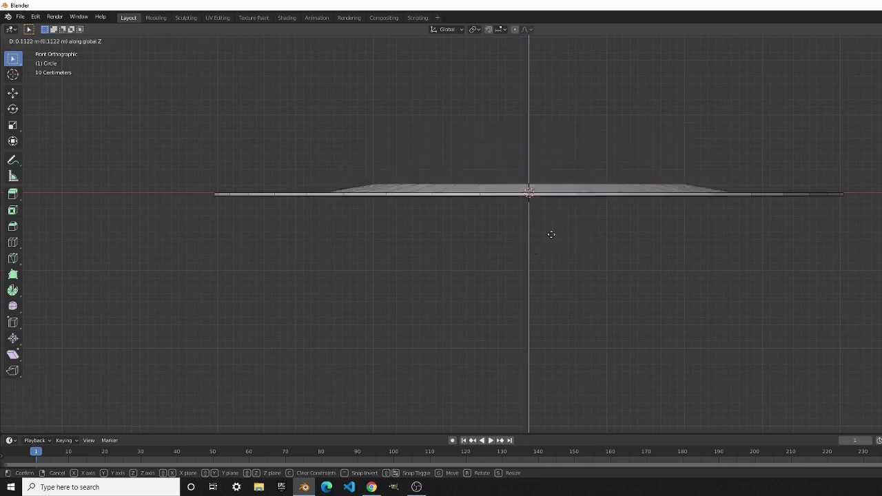
key(Escape)
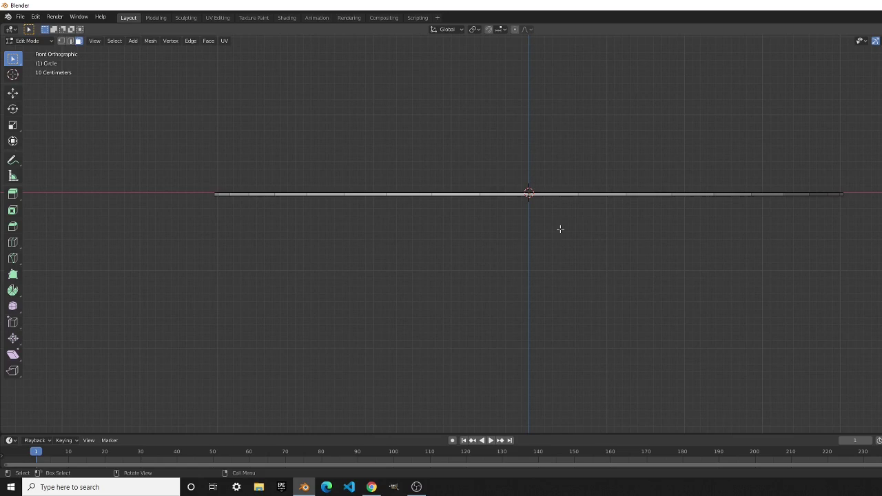
key(g)
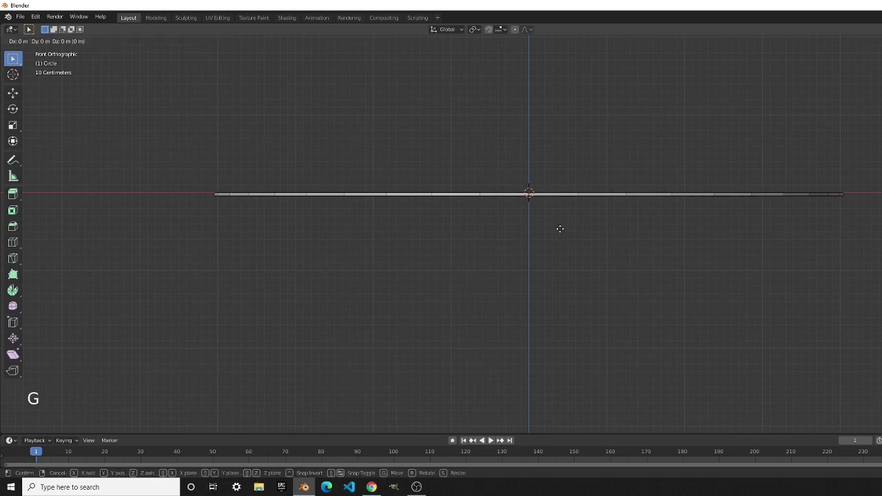
right_click(563, 228)
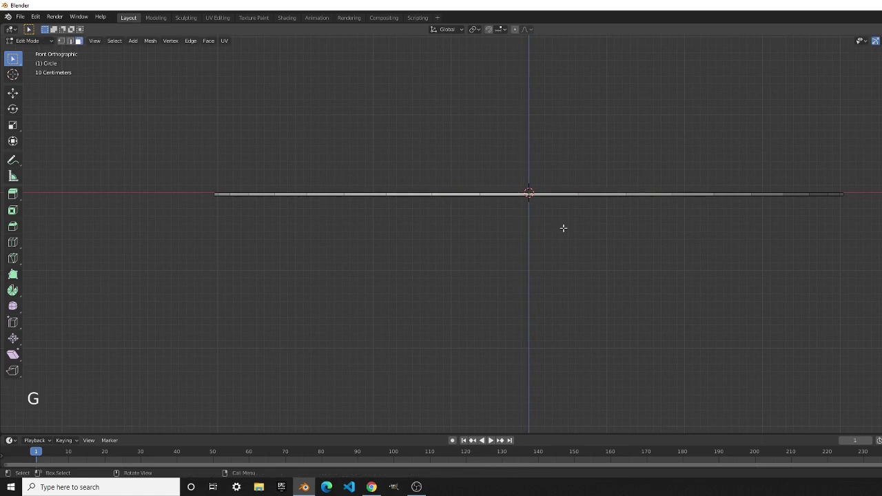
Raise the central star faces about 0.19 m along Z with smooth proportional editing at size 2.85 to dome the shield
key(o)
key(g)
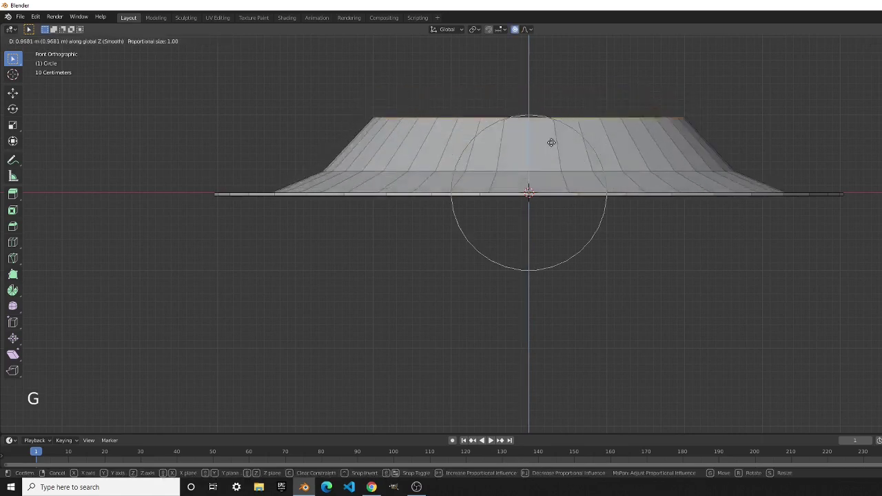
scroll(478, 148, down, 8)
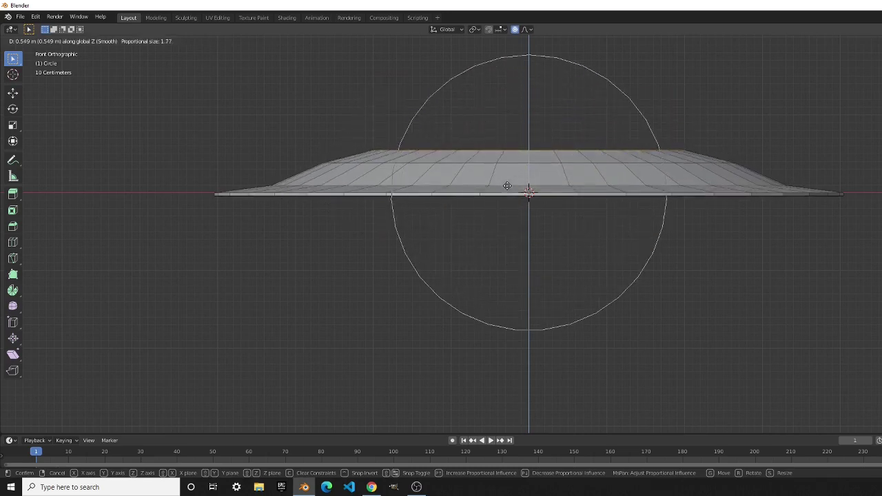
scroll(526, 201, down, 3)
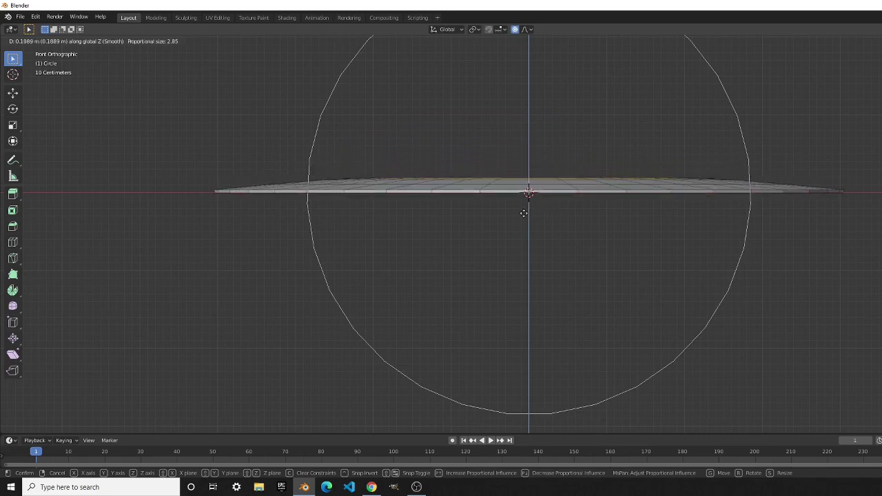
click(560, 210)
Examine the domed shield from several angles in Object Mode
scroll(559, 209, down, 4)
middle_drag(559, 209, 685, 291)
key(Tab)
scroll(623, 227, up, 4)
scroll(643, 254, down, 3)
middle_drag(644, 254, 489, 227)
scroll(489, 226, up, 3)
key(Tab)
key(Tab)
key(Tab)
scroll(589, 183, down, 4)
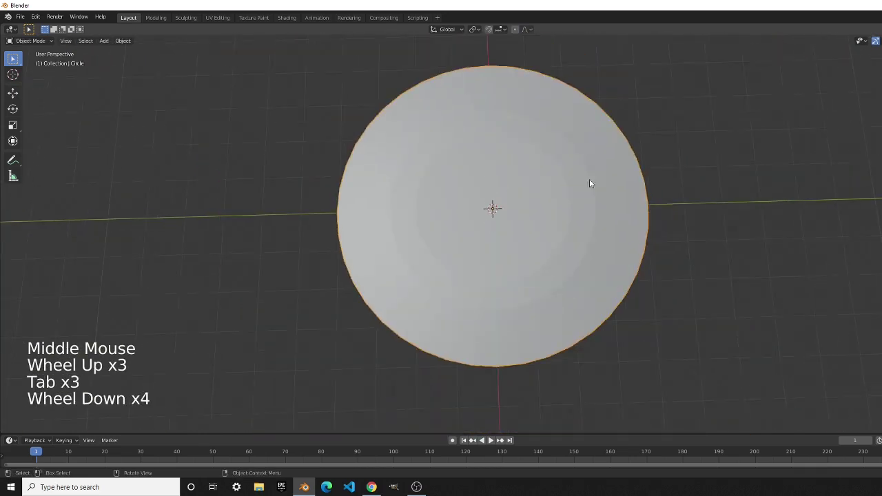
click(671, 178)
scroll(663, 219, up, 3)
middle_drag(664, 218, 590, 210)
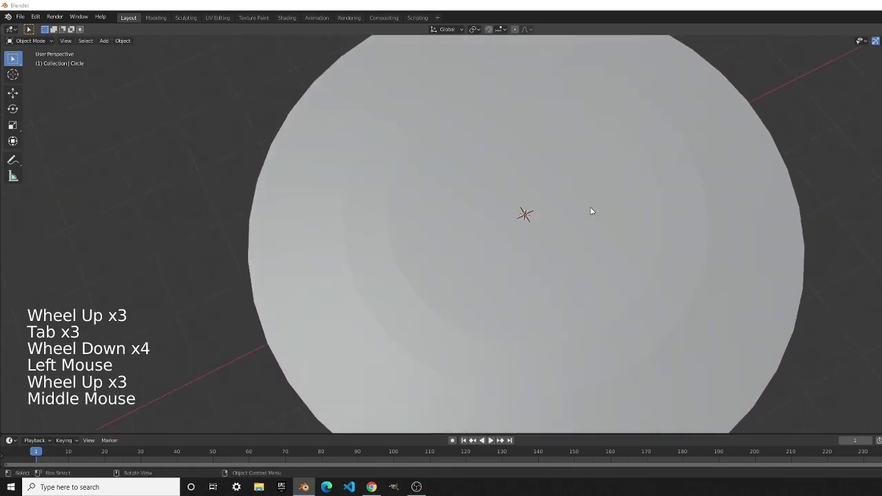
Switch to the browser, open the Classic Captain America Shield image to study the star and ring borders, and return to Blender
key(alt+Tab)
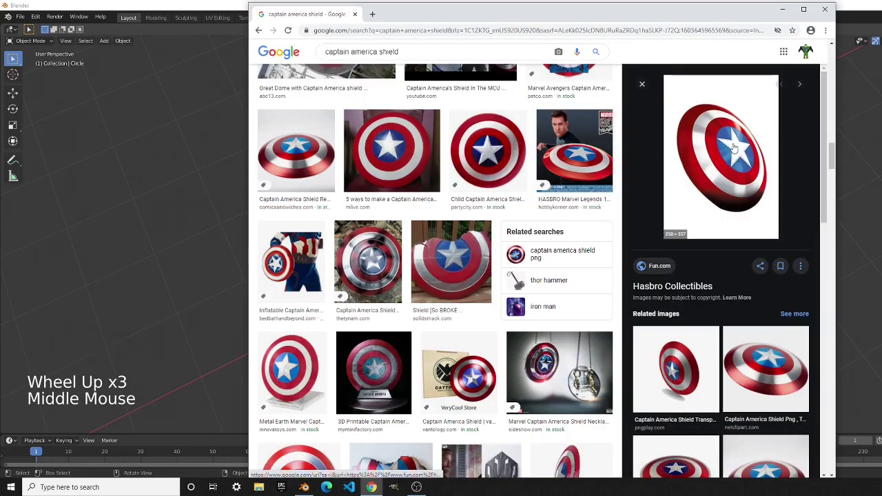
scroll(471, 288, up, 2)
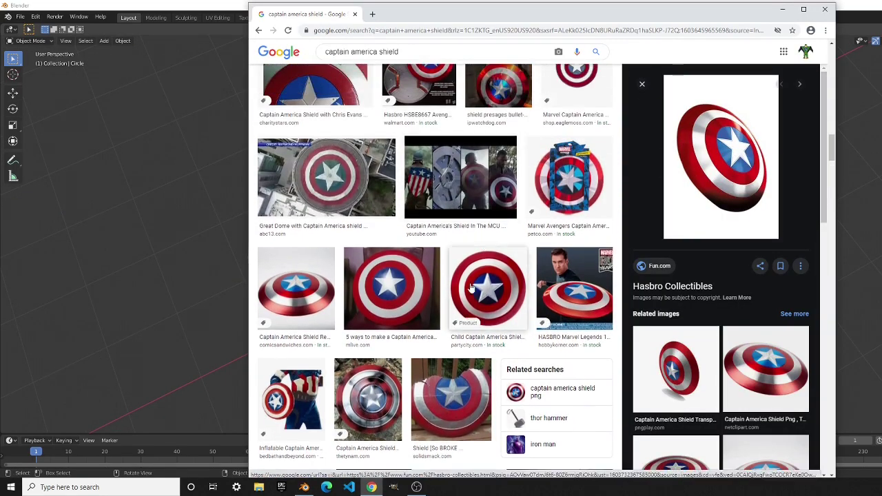
scroll(566, 155, up, 3)
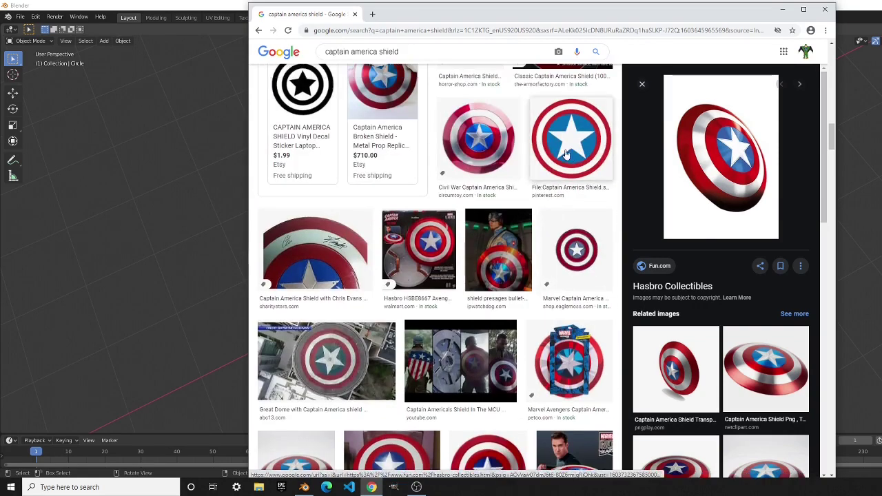
scroll(566, 155, up, 4)
click(562, 256)
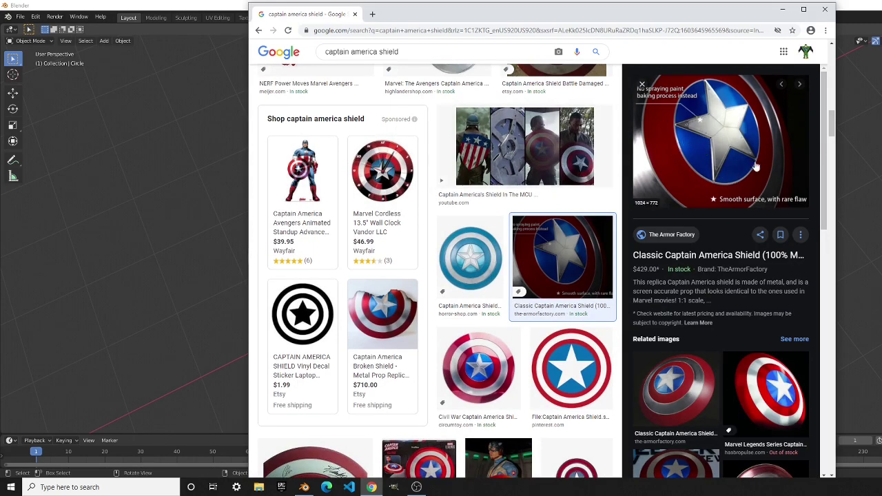
key(alt+Tab)
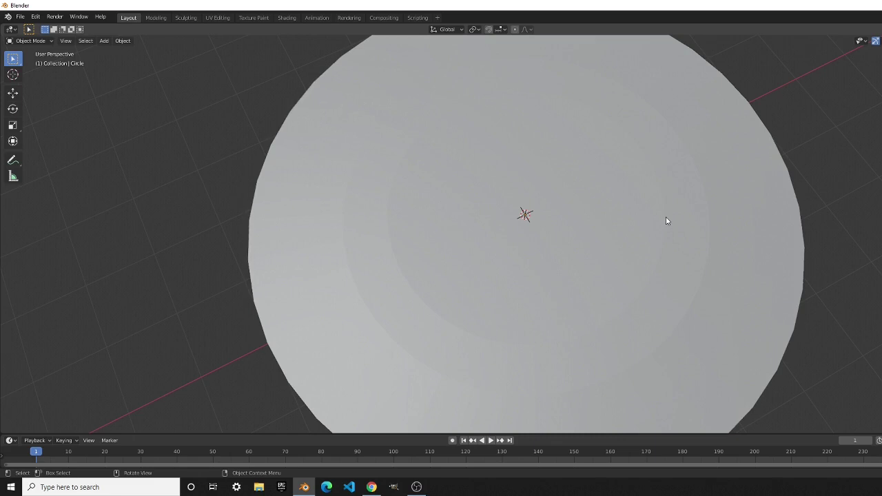
Try beveling the first edge loop outside the star disc by about 0.135 m with 8 segments
key(Tab)
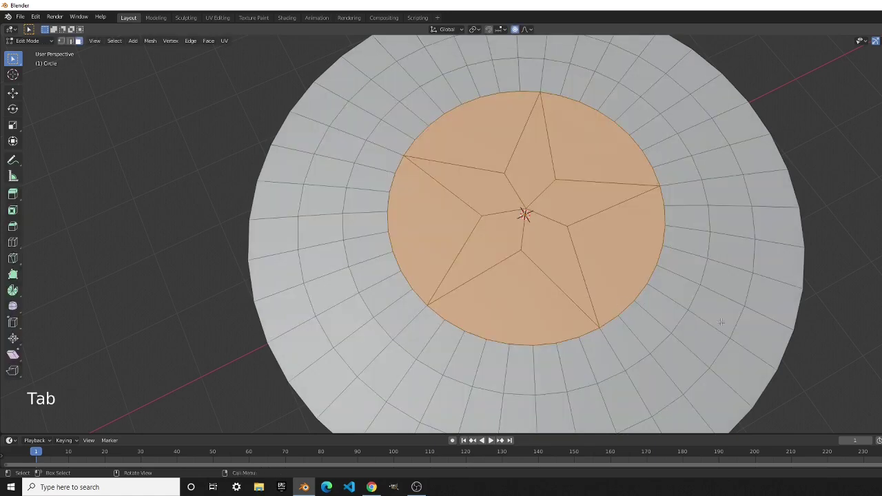
key(2)
alt+click(689, 304)
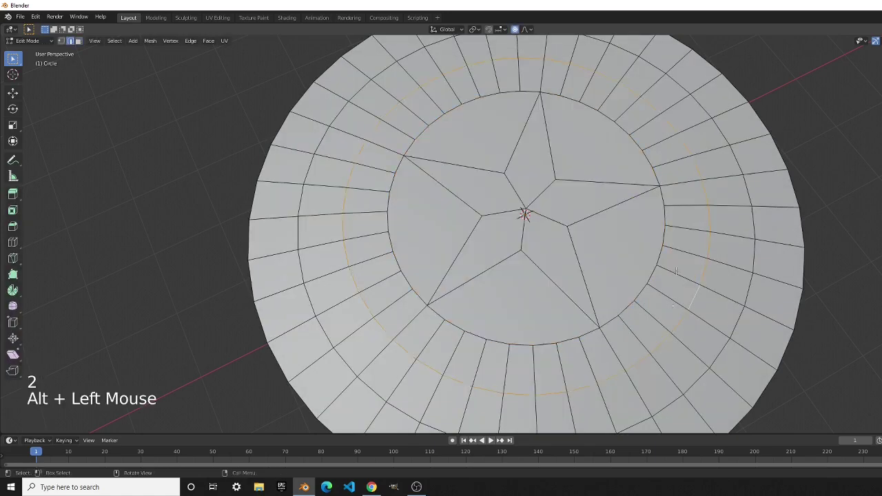
key(ctrl)
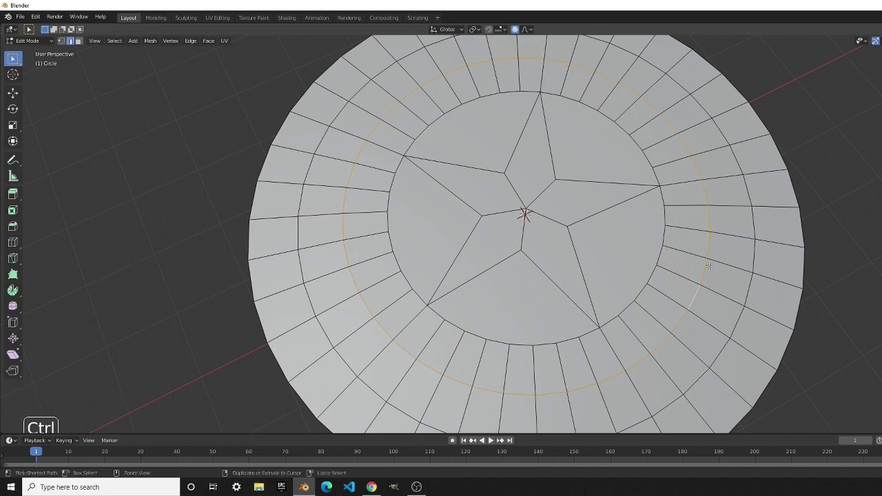
key(ctrl+b)
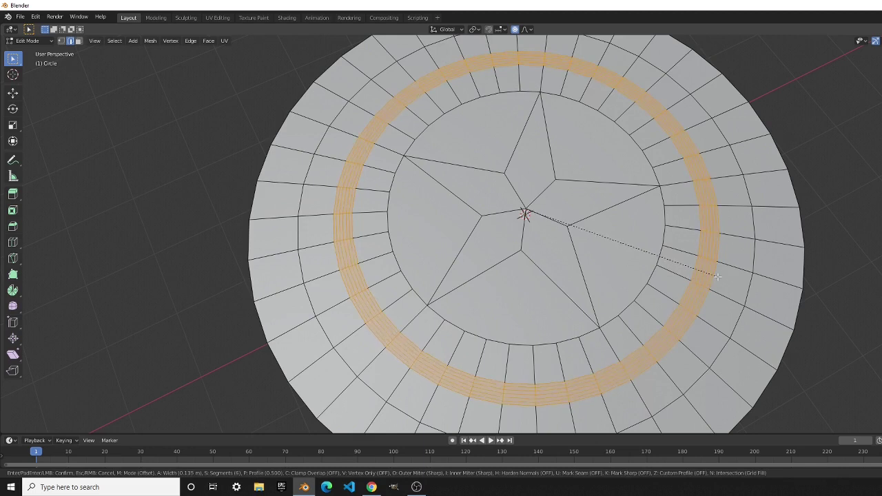
scroll(716, 276, up, 2)
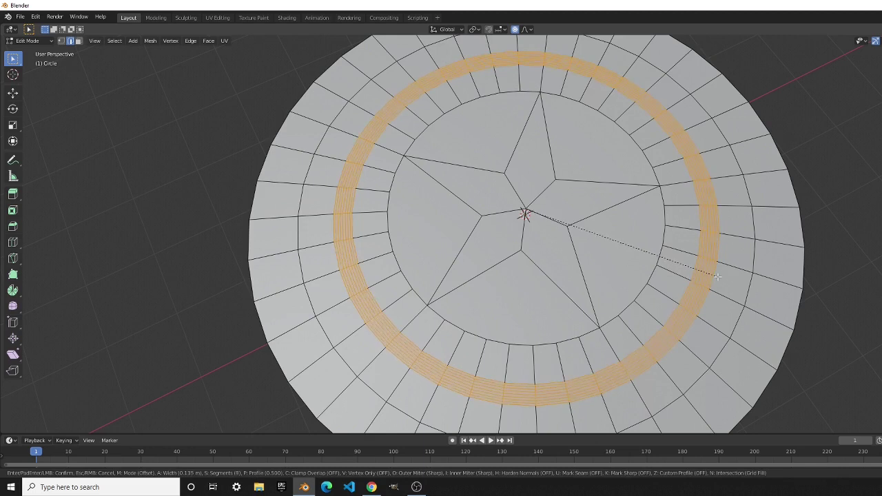
click(232, 207)
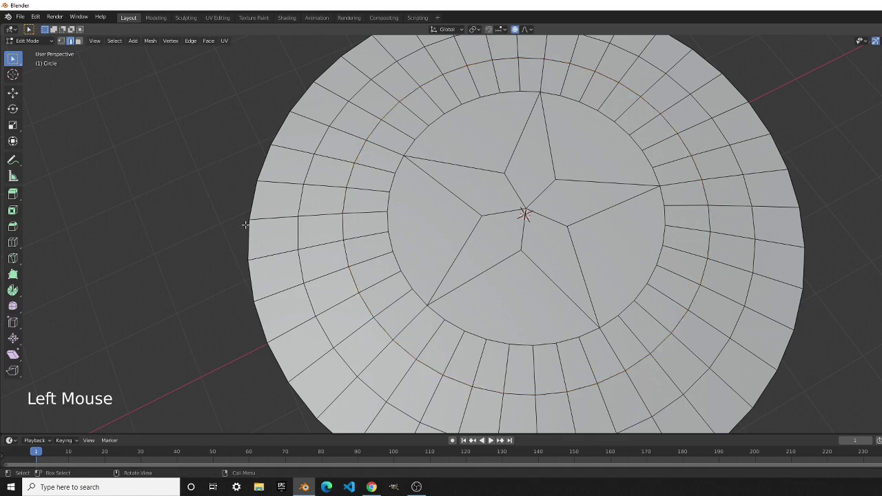
Recheck the reference picture in the browser, and select the star disc's whole boundary and the two ring edge loops around it in Blender
key(alt+Tab)
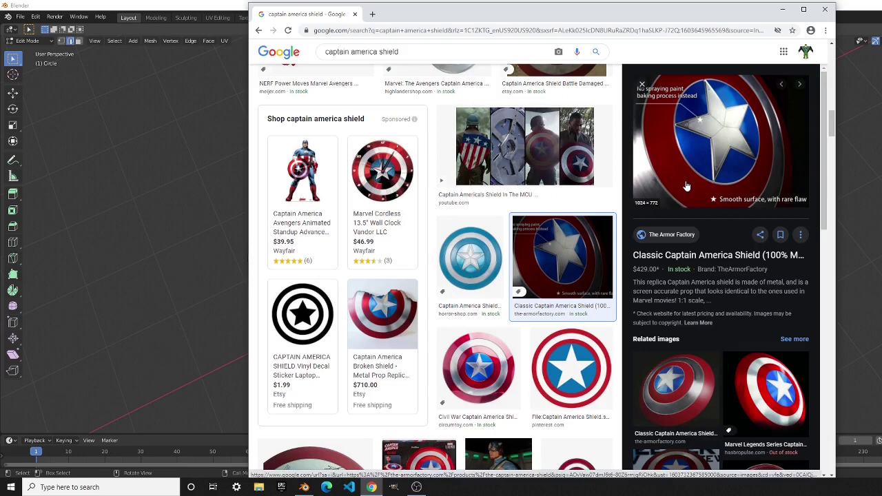
key(alt+Tab)
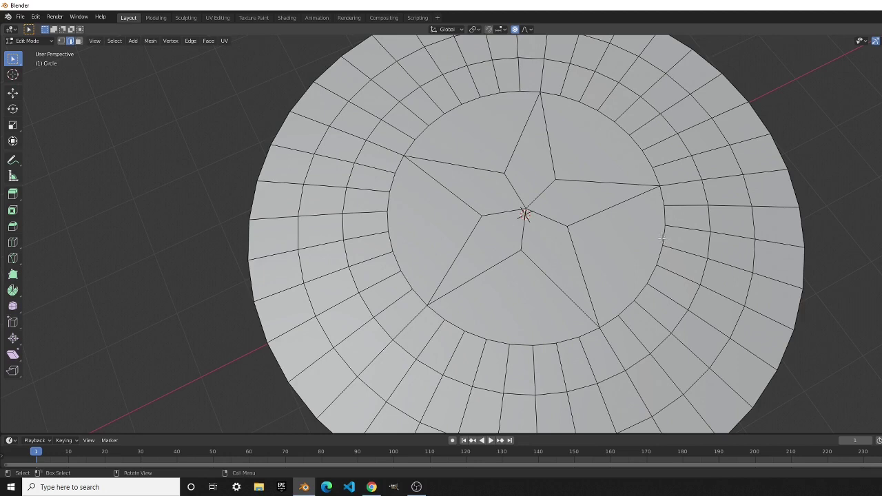
alt+click(666, 237)
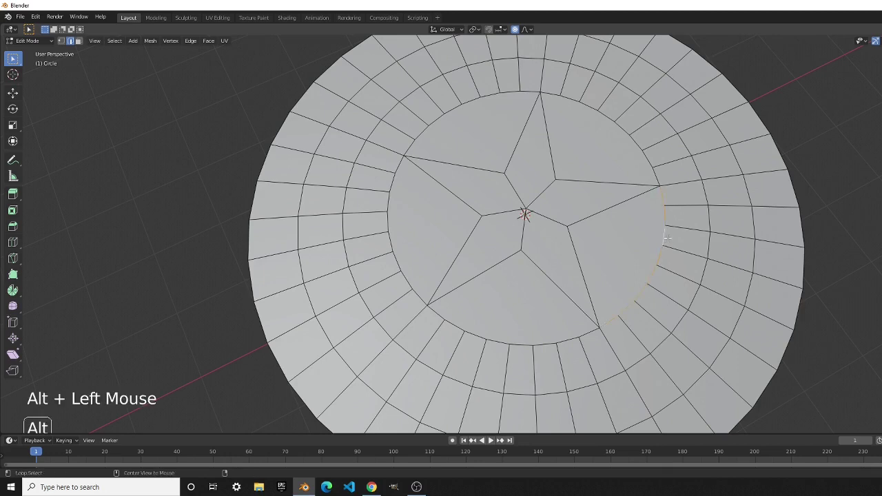
alt+shift+click(641, 154)
alt+shift+click(487, 93)
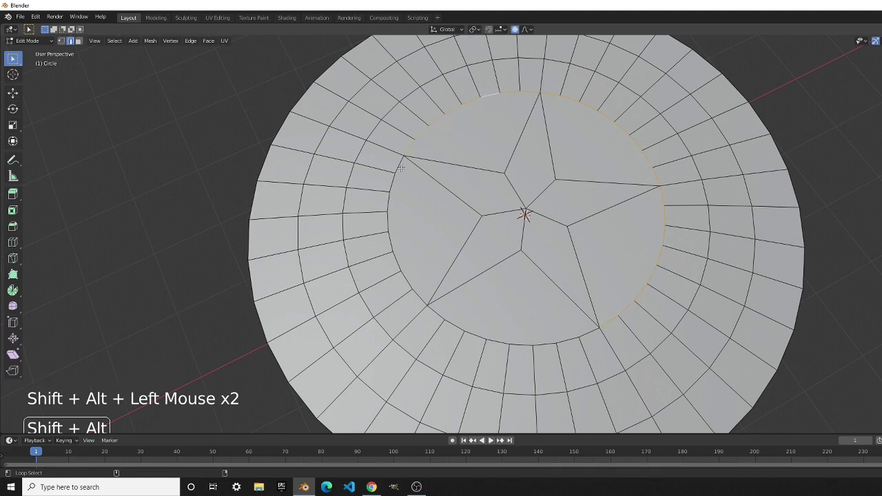
alt+shift+click(389, 210)
alt+shift+click(454, 323)
alt+shift+click(708, 273)
alt+shift+click(760, 291)
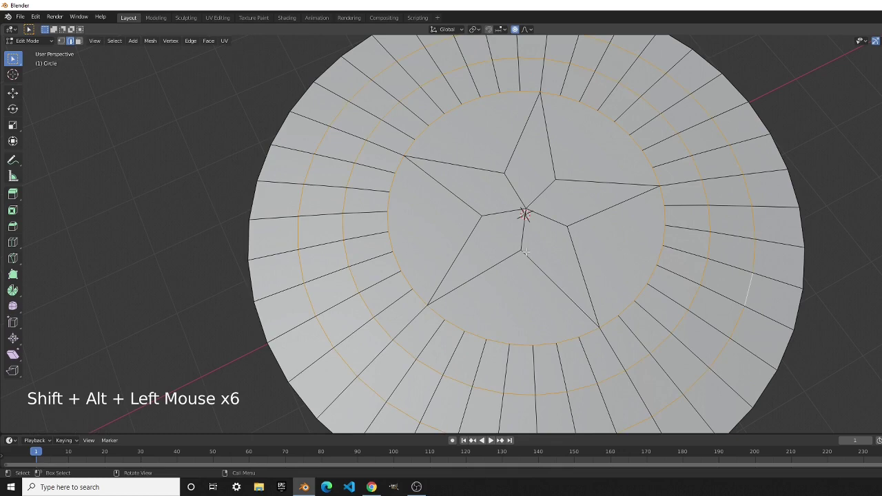
Add all the star's edges inside the central disc to the selection, circle-selecting the remaining ones
shift+click(462, 248)
shift+click(474, 277)
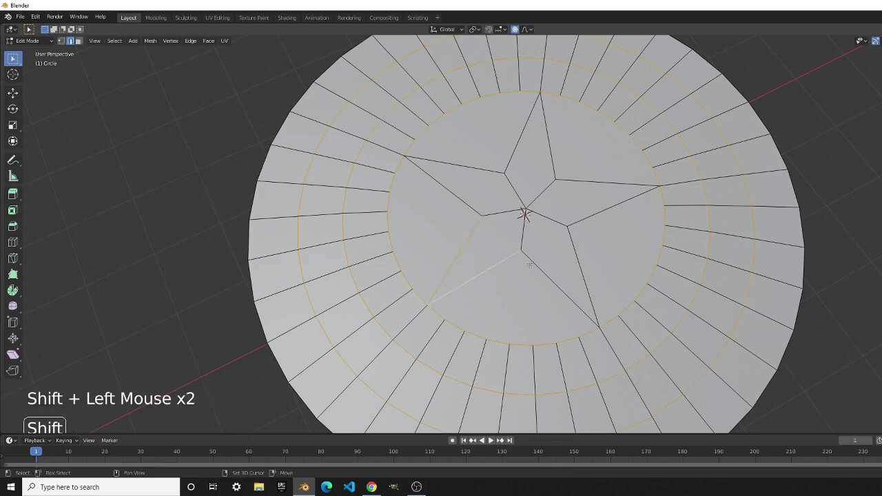
shift+click(541, 269)
shift+click(579, 260)
key(c)
click(580, 213)
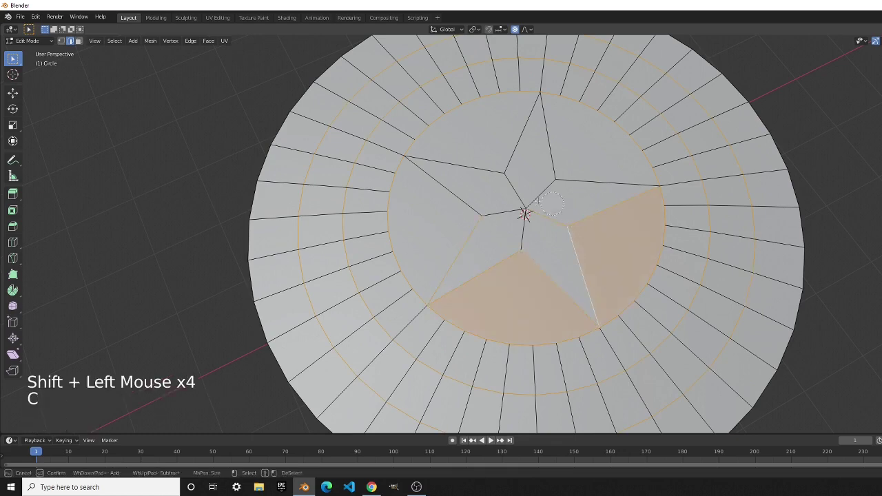
mouse_move(580, 198)
mouse_down()
mouse_move(544, 158)
mouse_move(468, 163)
mouse_move(468, 204)
mouse_up()
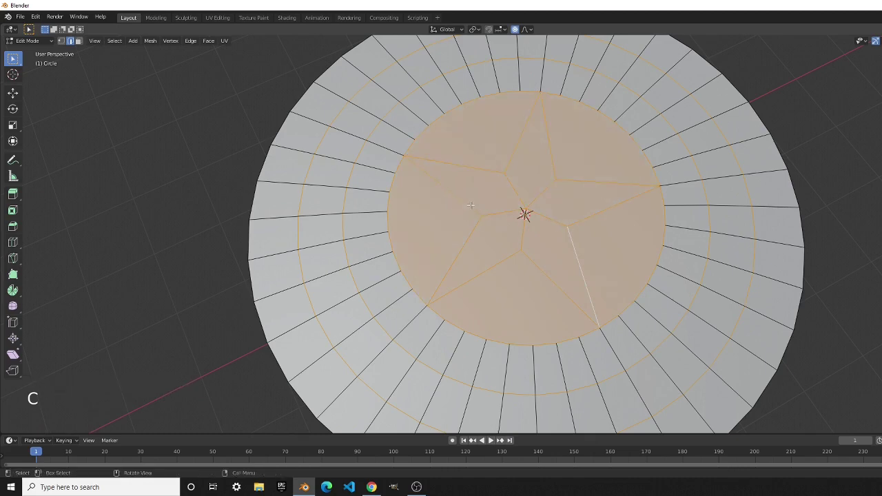
Try beveling the selected star and ring edges with a 0.0172 m offset and 1 segment, and undo it
scroll(545, 235, up, 3)
scroll(545, 235, down, 1)
scroll(545, 235, down, 3)
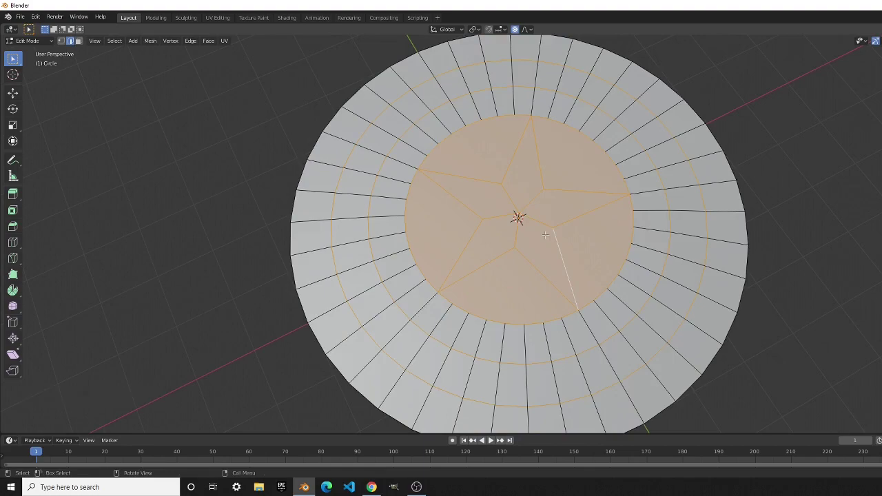
scroll(608, 226, up, 2)
middle_drag(608, 226, 606, 183)
scroll(624, 168, up, 2)
scroll(612, 156, down, 2)
key(ctrl+b)
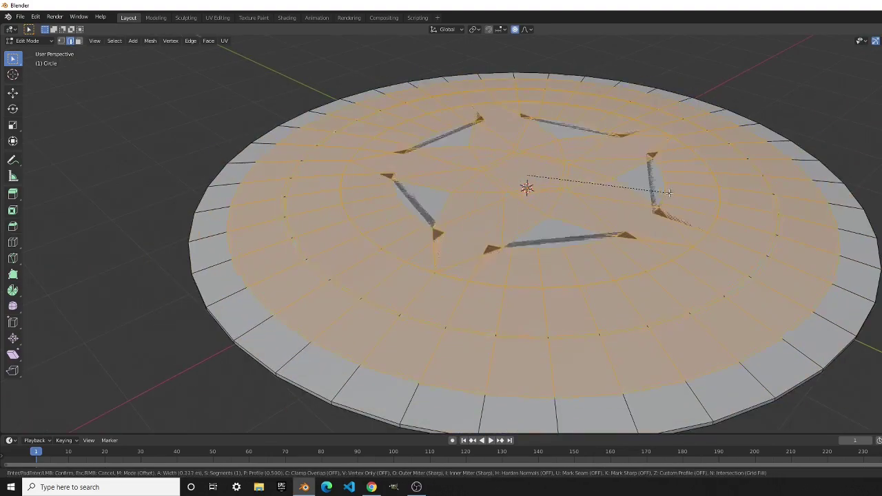
key(shift)
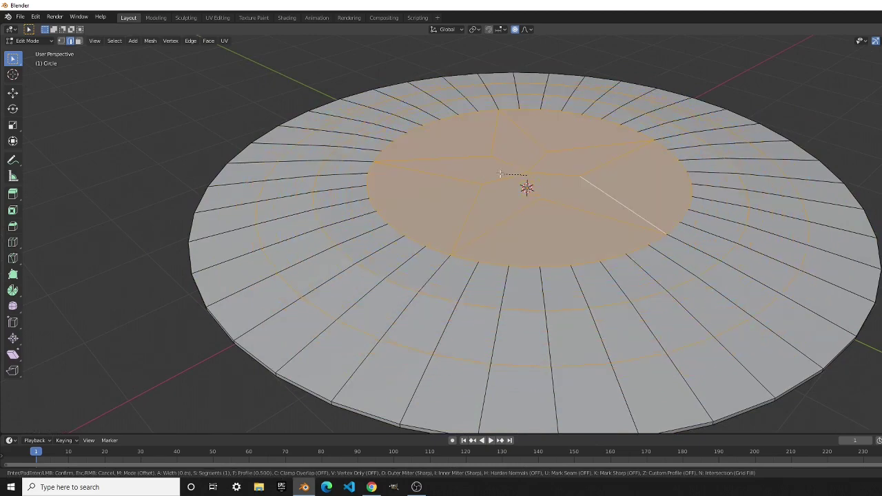
key(shift)
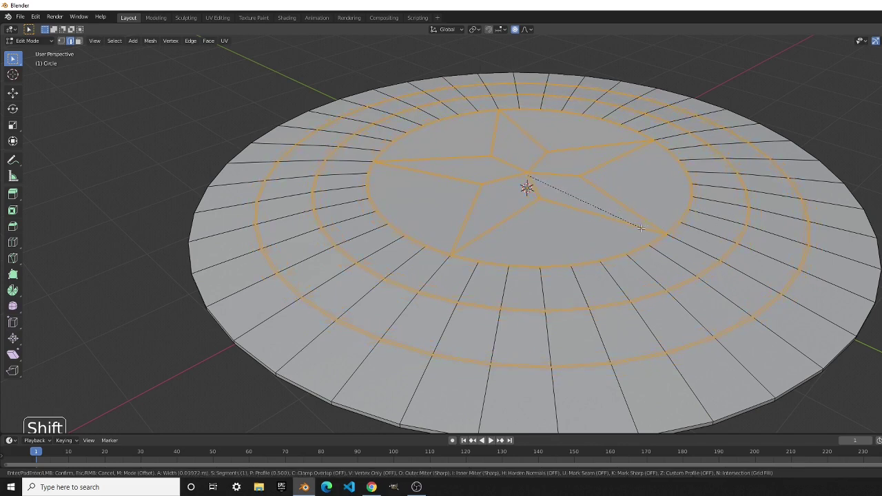
click(646, 229)
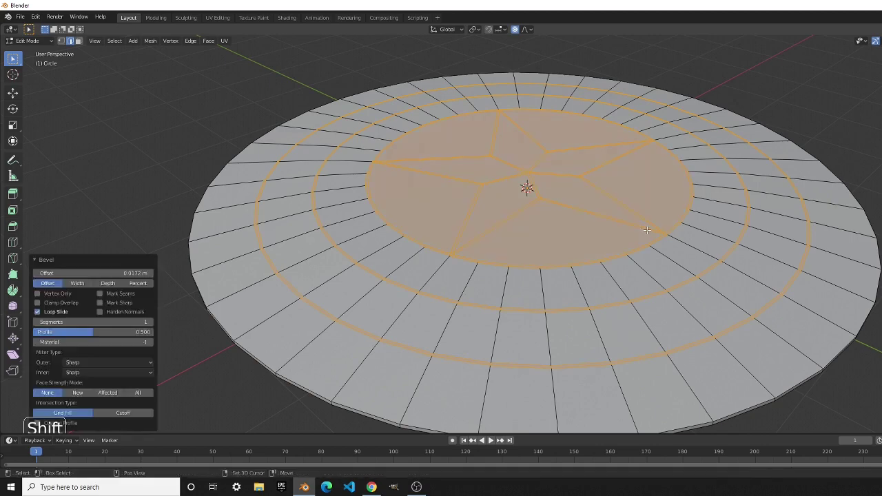
scroll(647, 230, down, 1)
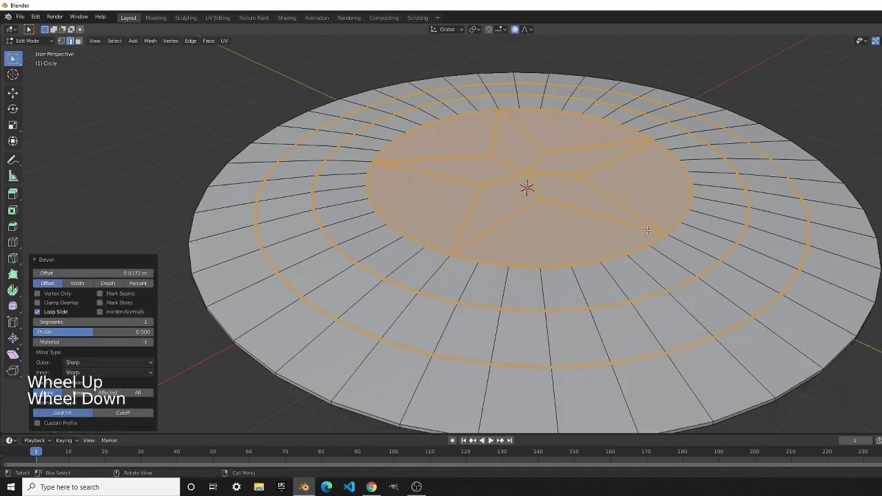
key(ctrl+z)
Bevel the selected star and ring edges with a 0.0212 m offset and 2 segments, and clear the selection
key(ctrl+b)
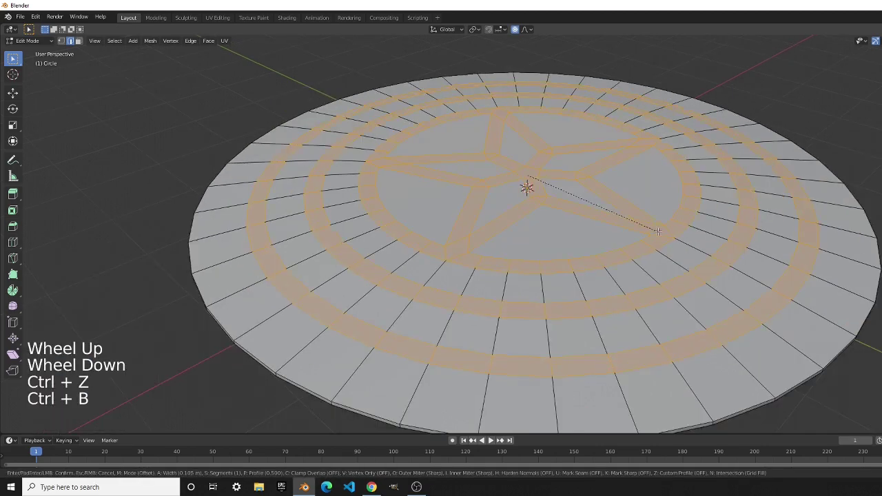
key(shift)
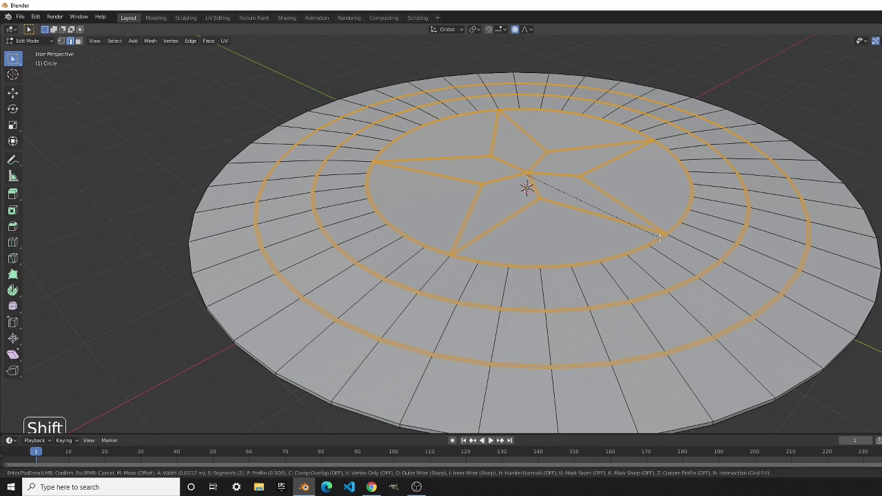
click(659, 237)
scroll(659, 237, up, 1)
middle_drag(660, 237, 758, 255)
scroll(757, 255, down, 4)
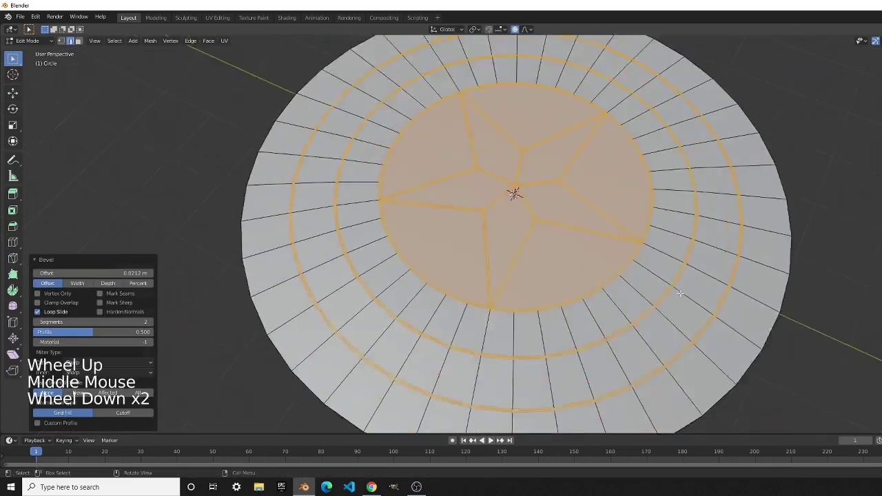
click(771, 256)
Examine the beveled star and ring borders from near and far, in Edit Mode and in Object Mode
scroll(771, 256, up, 6)
middle_drag(483, 276, 485, 330)
scroll(461, 292, down, 4)
scroll(460, 291, up, 3)
scroll(460, 291, down, 3)
scroll(567, 305, down, 5)
scroll(484, 329, down, 3)
scroll(484, 329, up, 8)
scroll(484, 329, down, 8)
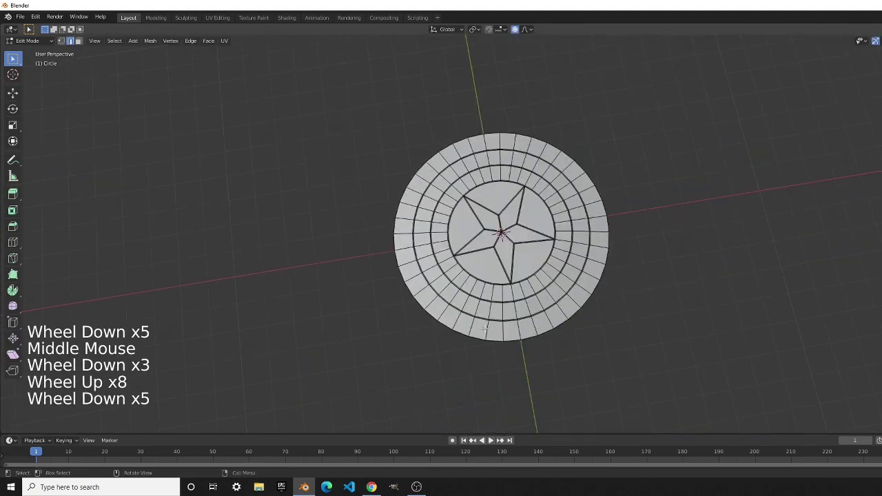
scroll(484, 329, up, 3)
scroll(484, 328, down, 4)
scroll(485, 329, up, 4)
scroll(484, 328, down, 3)
scroll(485, 329, up, 1)
middle_drag(484, 328, 421, 298)
key(Tab)
scroll(419, 300, up, 8)
scroll(420, 299, down, 3)
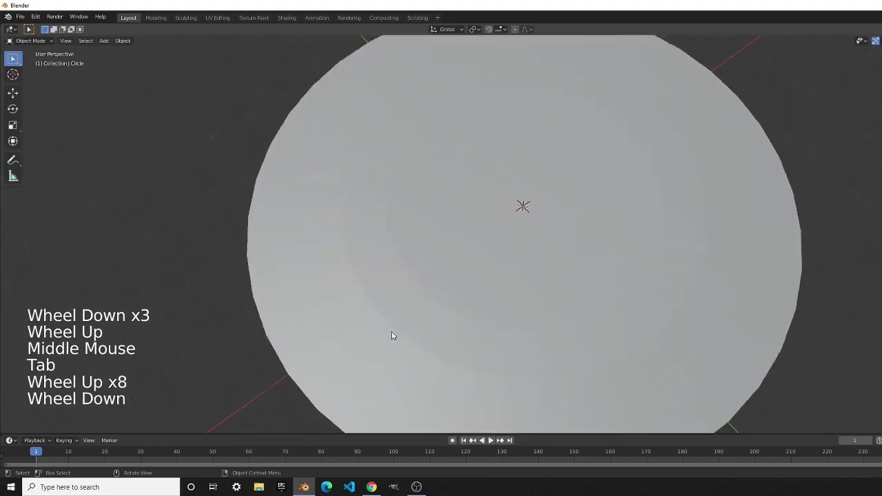
Select the five faces of the star in face select mode in Edit Mode
scroll(392, 335, up, 4)
scroll(427, 298, down, 5)
key(Tab)
scroll(427, 297, up, 5)
scroll(482, 290, down, 3)
scroll(482, 289, up, 2)
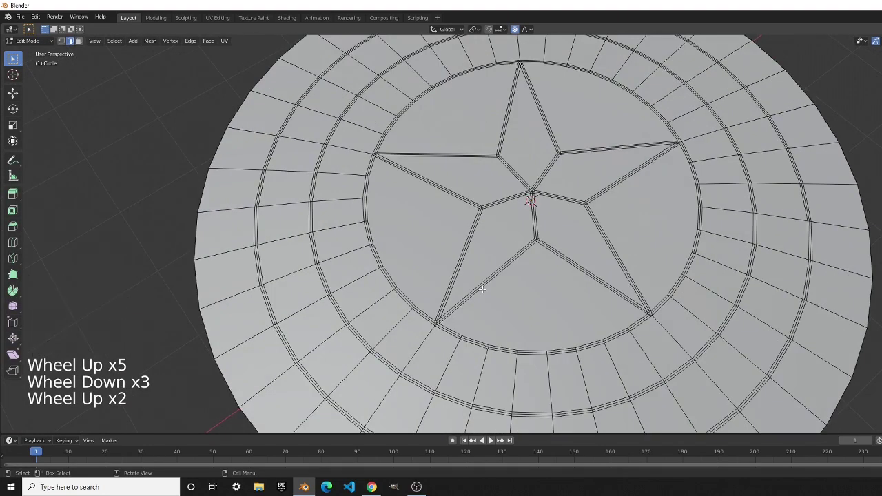
key(alt)
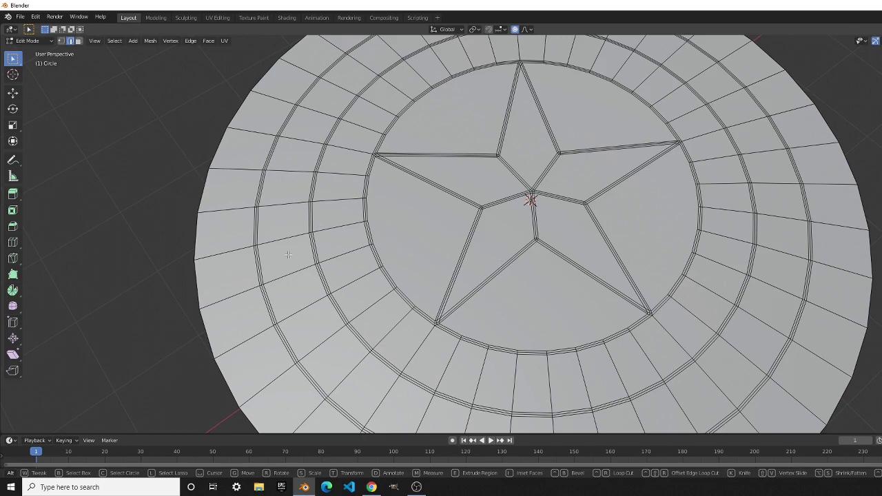
click(401, 217)
double_click(402, 217)
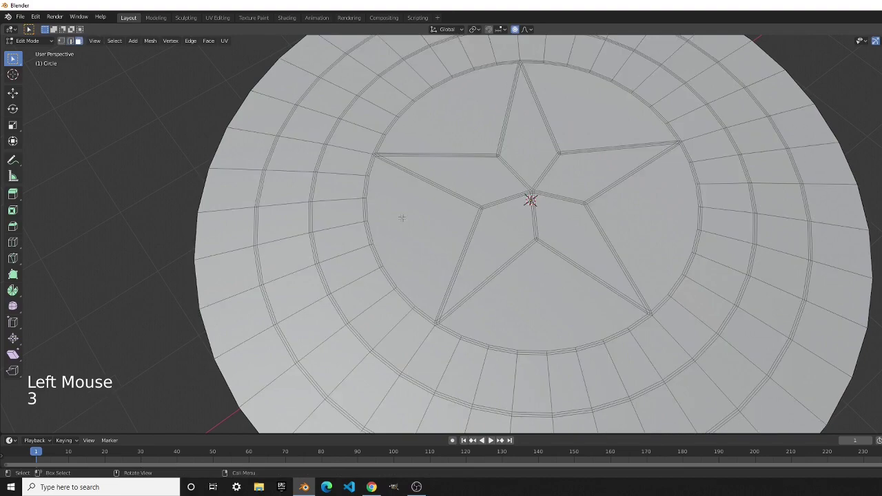
click(491, 227)
shift+click(567, 222)
shift+click(586, 180)
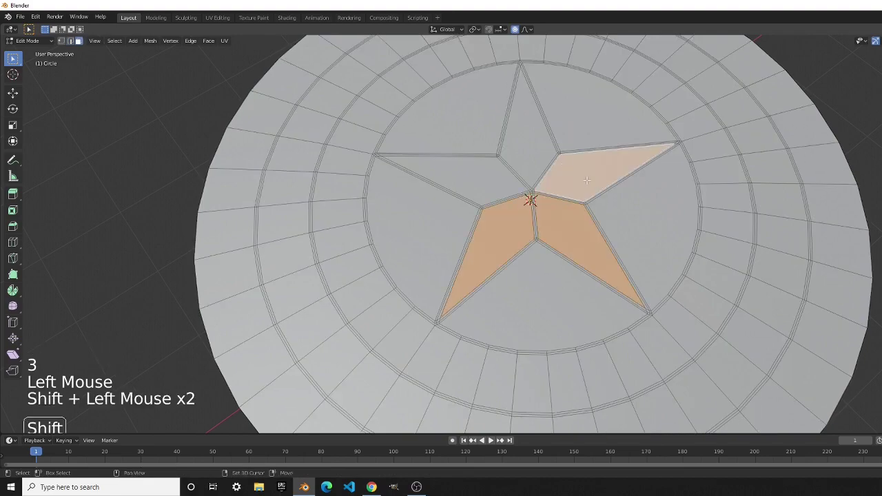
shift+click(534, 146)
shift+click(441, 169)
Raise the five selected star faces 0.0105 m along the Z axis, with proportional editing off
scroll(496, 228, up, 2)
middle_drag(496, 228, 648, 187)
key(g)
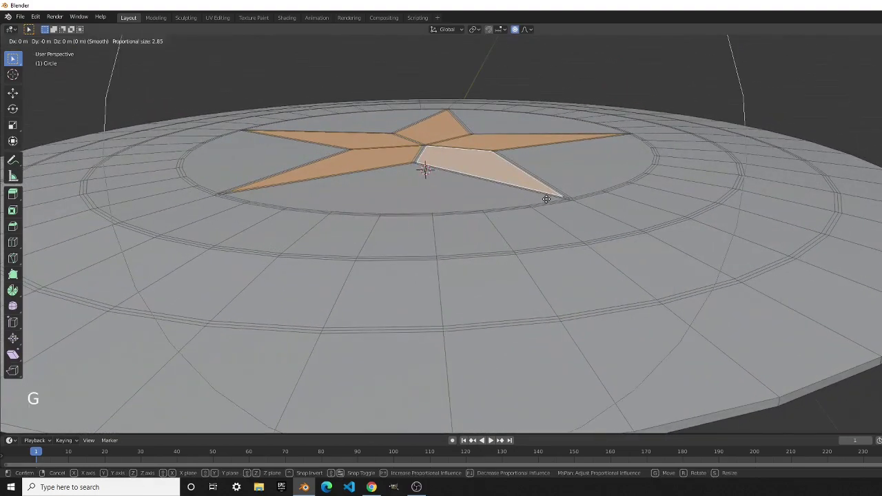
key(Escape)
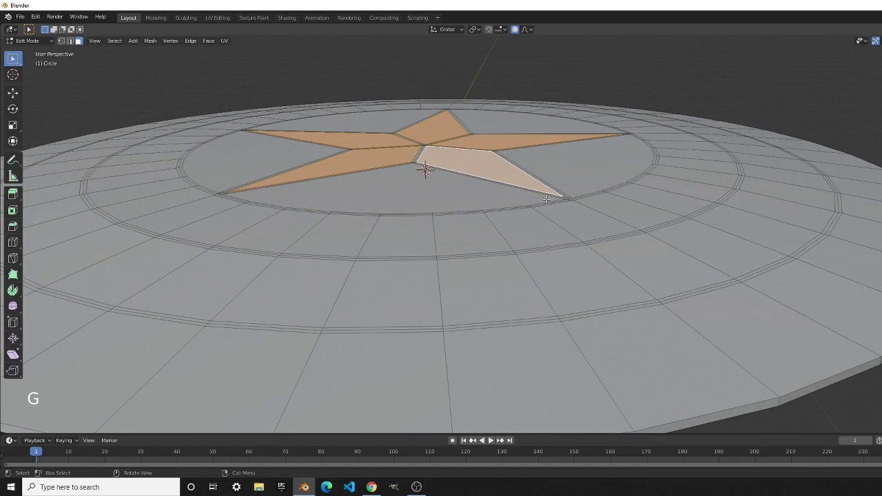
key(g)
key(z)
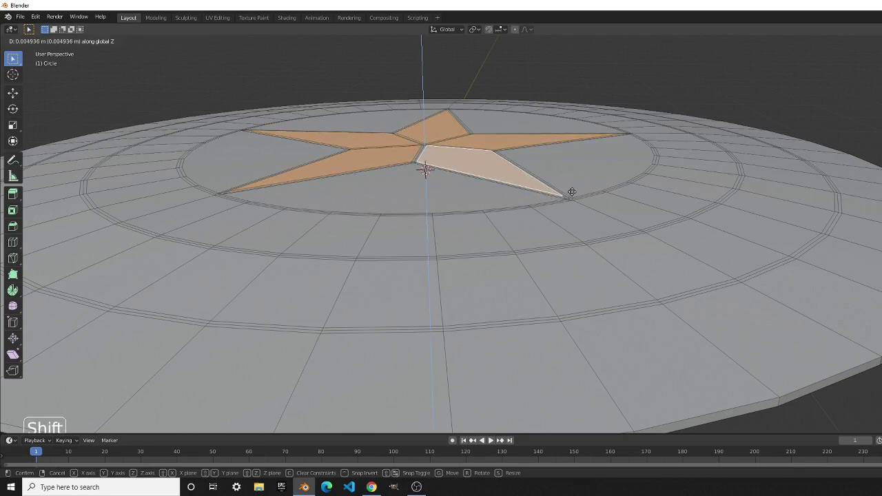
click(584, 185)
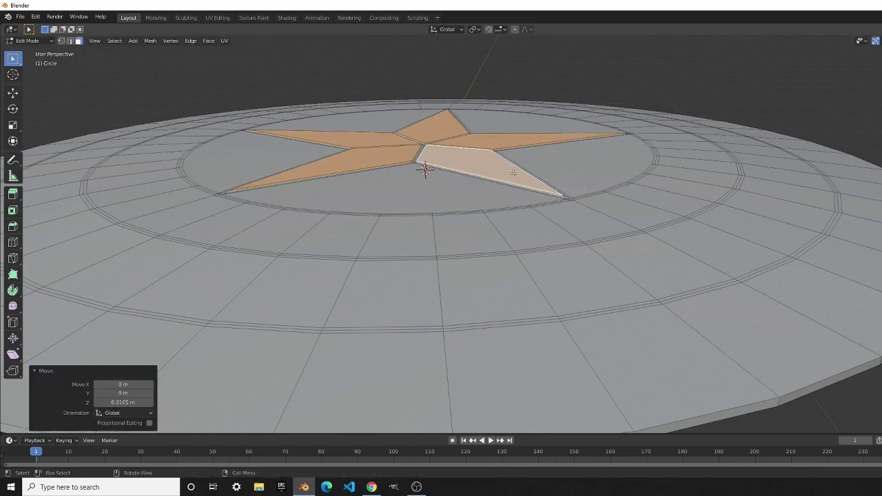
Examine the raised star from several angles in Object Mode and Edit Mode, and clear the face selection
middle_drag(585, 185, 440, 153)
key(Tab)
scroll(575, 195, up, 2)
scroll(594, 241, down, 5)
scroll(654, 222, up, 3)
scroll(491, 232, up, 4)
scroll(441, 153, up, 1)
scroll(441, 153, down, 3)
key(Tab)
scroll(461, 198, up, 1)
scroll(462, 198, down, 1)
key(Tab)
scroll(539, 252, down, 7)
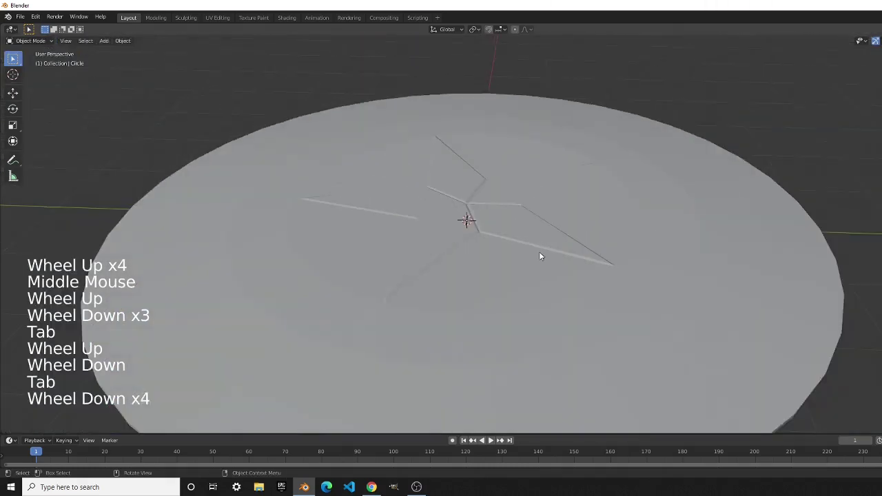
middle_drag(539, 252, 549, 301)
key(Tab)
click(742, 221)
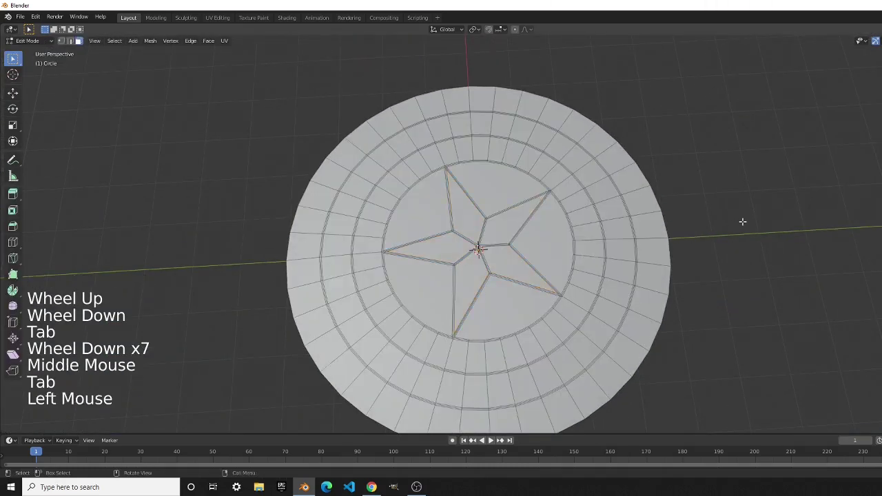
Examine up close how a star tip meets the beveled border of the inner disc
scroll(487, 228, up, 4)
shift+middle_drag(680, 168, 550, 159)
scroll(550, 158, up, 2)
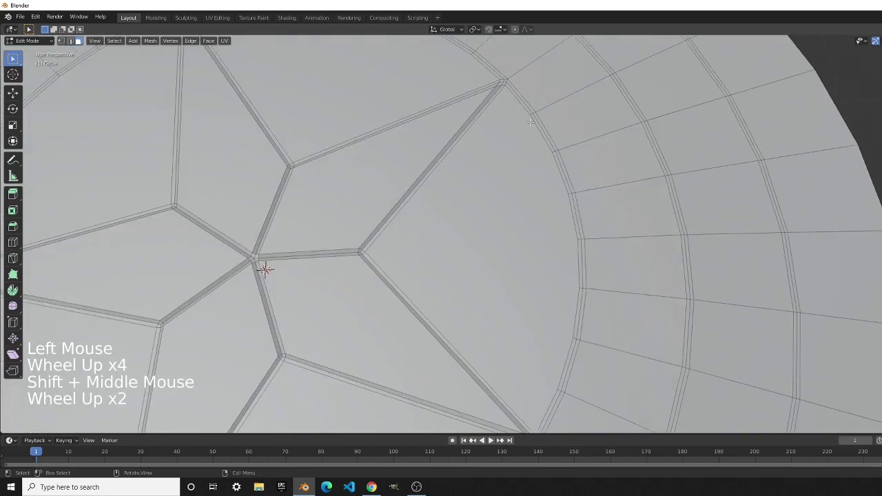
scroll(266, 269, up, 4)
shift+middle_drag(144, 289, 118, 364)
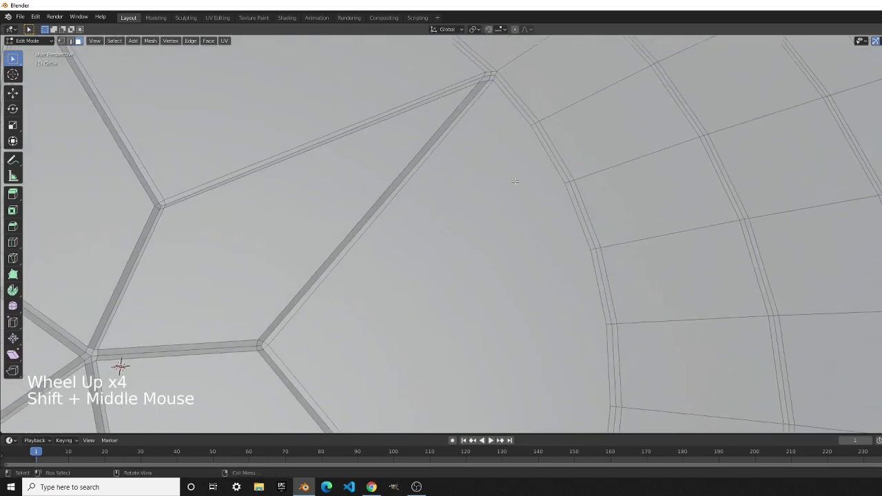
scroll(118, 365, up, 2)
shift+middle_drag(556, 80, 565, 139)
scroll(246, 370, down, 4)
scroll(488, 138, up, 5)
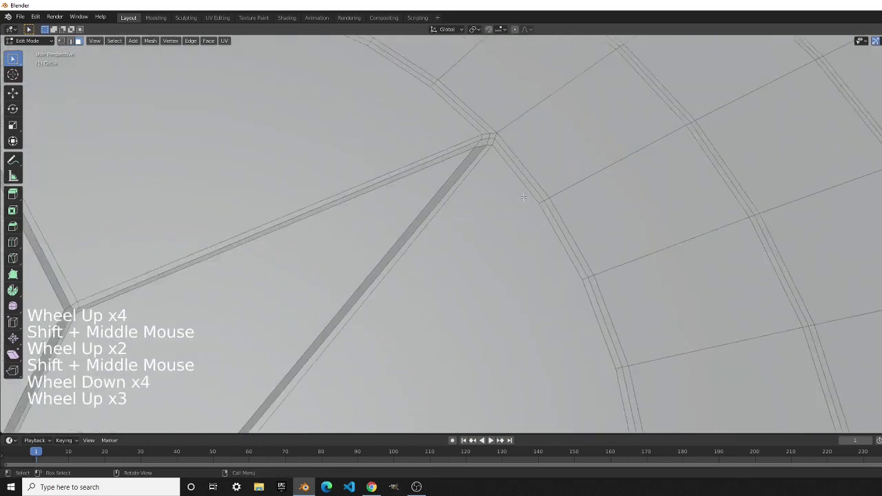
middle_drag(537, 330, 654, 195)
scroll(546, 266, down, 4)
scroll(654, 195, down, 3)
scroll(654, 195, up, 3)
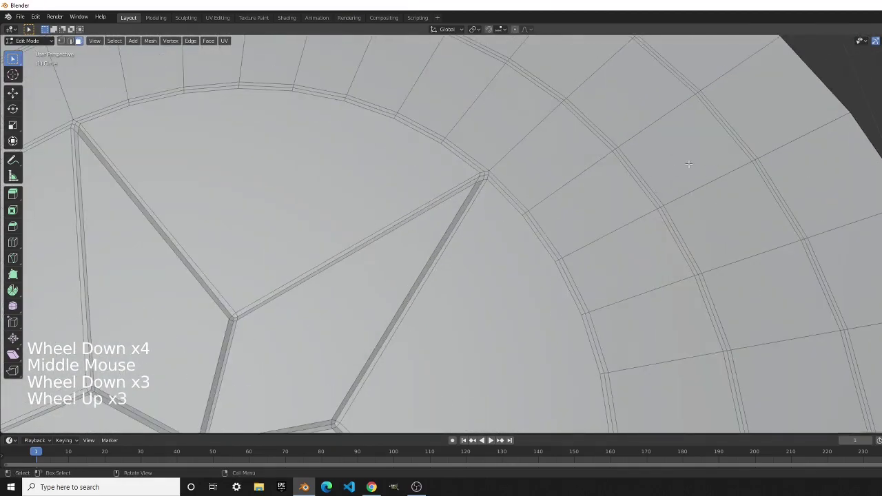
Select the middle edge loops of the two outer beveled ring borders in edge select mode
shift+middle_drag(817, 223, 623, 169)
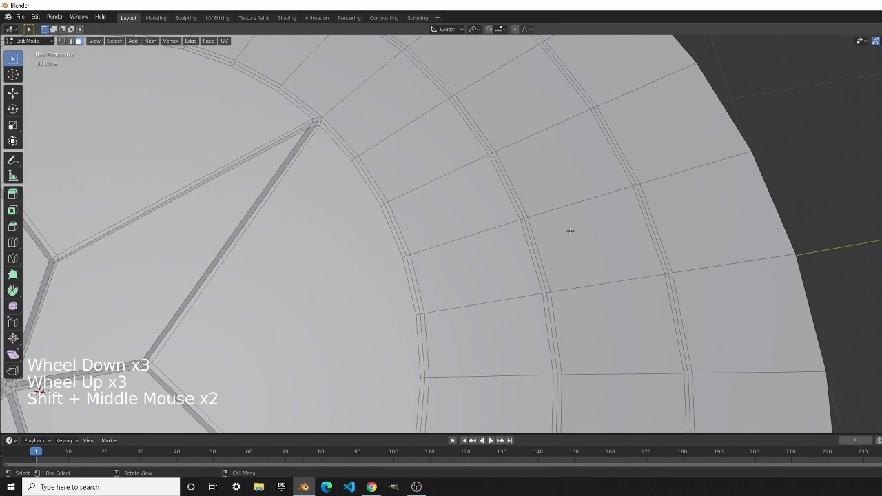
alt+click(533, 242)
key(2)
click(530, 263)
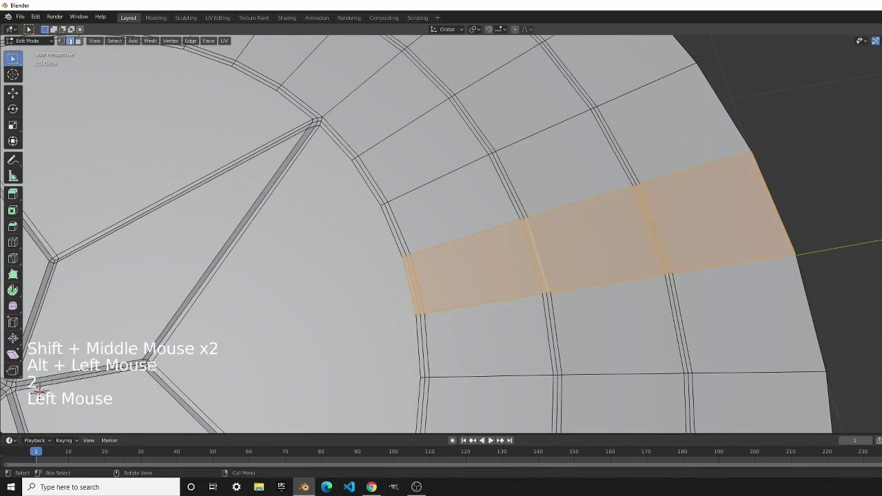
alt+click(538, 261)
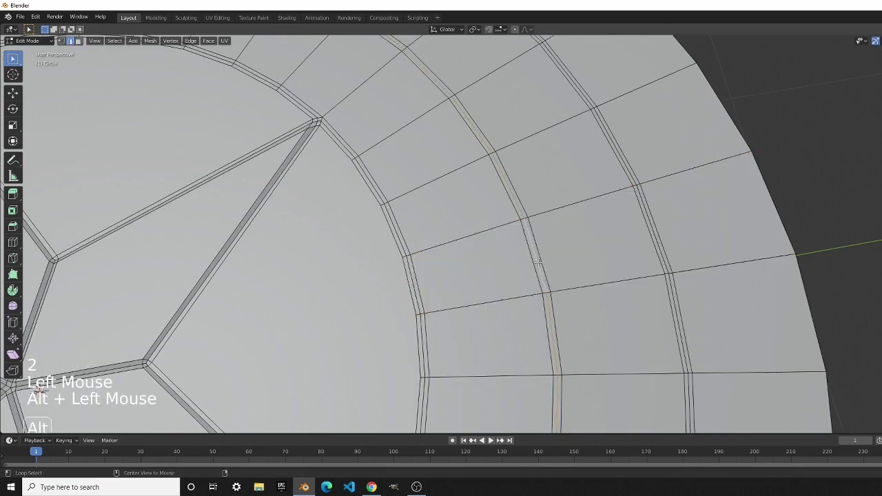
alt+shift+click(651, 219)
Lower the two selected ring edge loops 0.0135 m along the Z axis to form grooves
scroll(652, 219, down, 7)
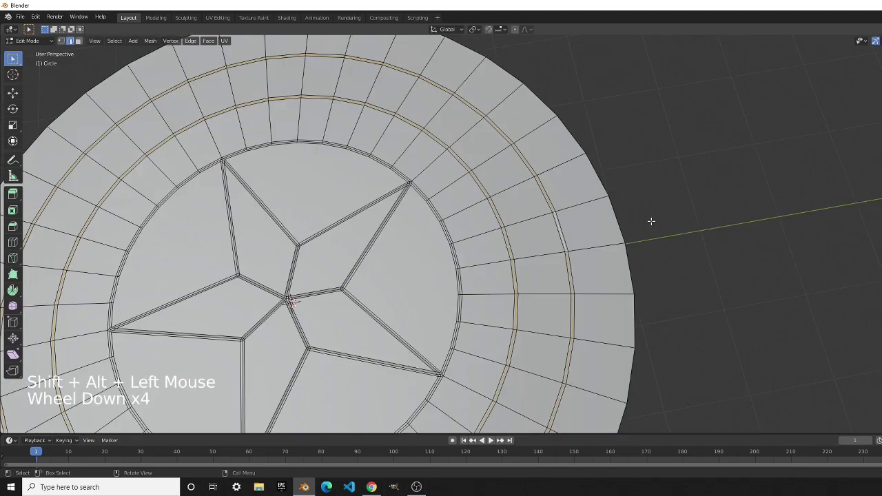
shift+scroll(652, 219, up, 1)
shift+middle_drag(652, 219, 613, 216)
shift+scroll(582, 257, up, 2)
scroll(581, 257, up, 4)
key(g)
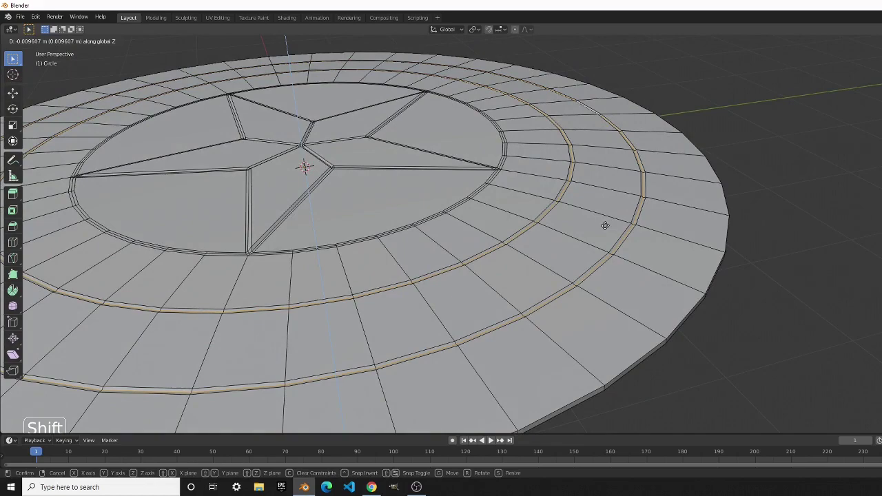
click(601, 229)
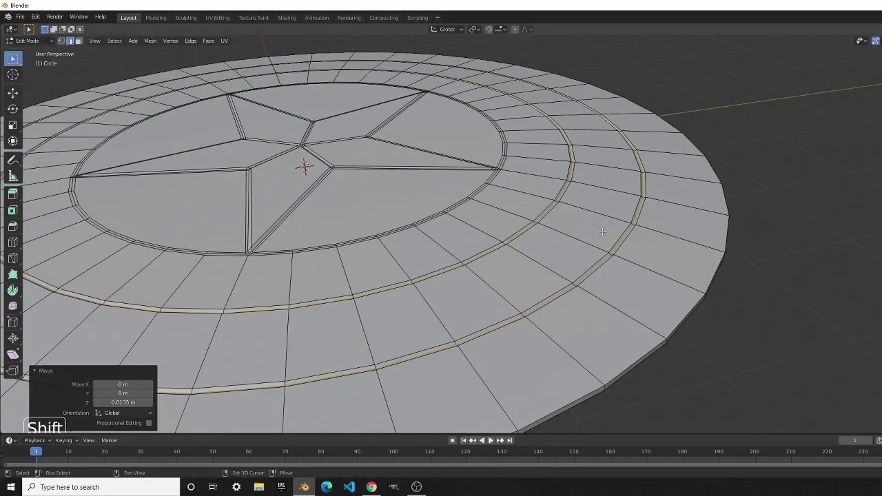
Examine the ring grooves in Object Mode and return to Edit Mode
scroll(600, 230, up, 2)
middle_drag(601, 230, 712, 265)
key(Tab)
scroll(712, 265, down, 4)
middle_drag(604, 248, 620, 284)
scroll(727, 268, up, 3)
key(Tab)
Knife-cut diagonally across the corner face at a star tip, joining the ends of the inner border's middle edges
scroll(593, 179, down, 1)
scroll(592, 180, up, 4)
scroll(809, 159, up, 2)
scroll(608, 330, up, 2)
scroll(591, 239, up, 1)
scroll(591, 239, down, 7)
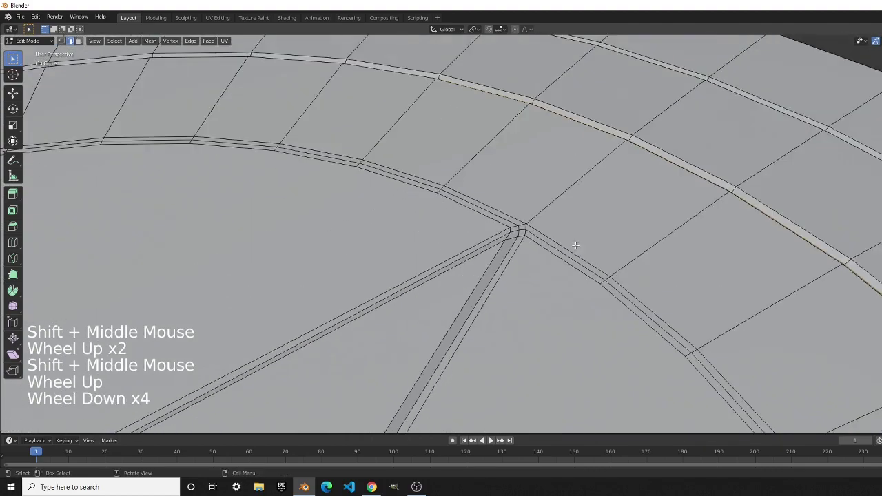
scroll(591, 239, up, 8)
shift+middle_drag(591, 239, 655, 234)
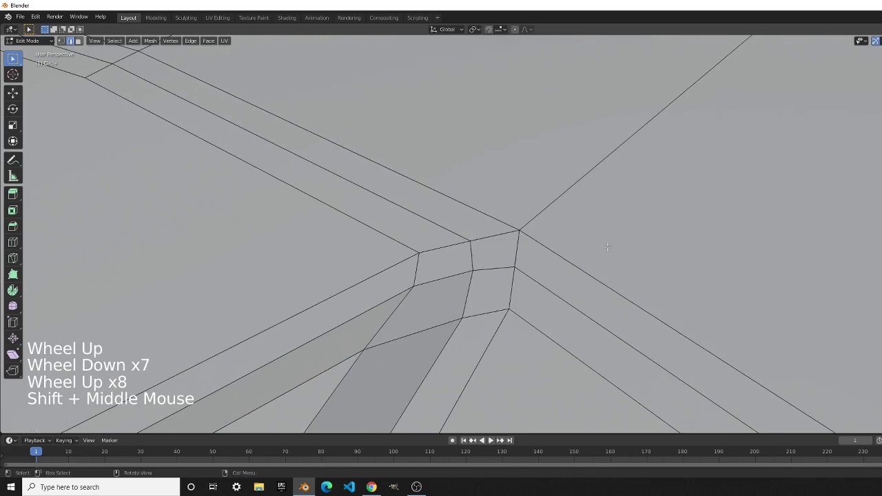
scroll(531, 272, up, 1)
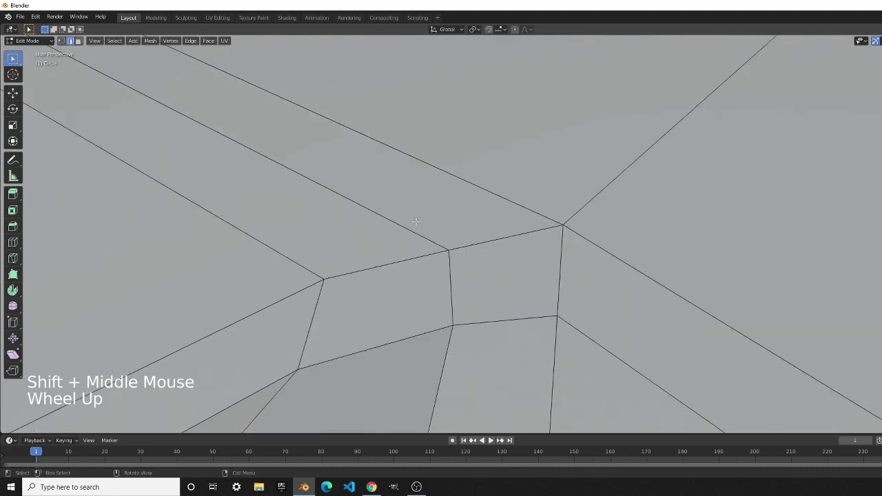
scroll(551, 291, down, 3)
scroll(510, 282, up, 2)
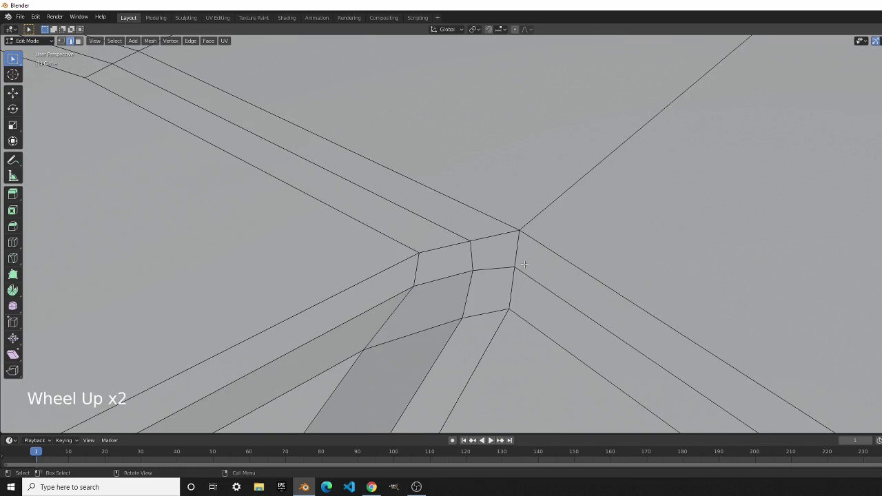
key(k)
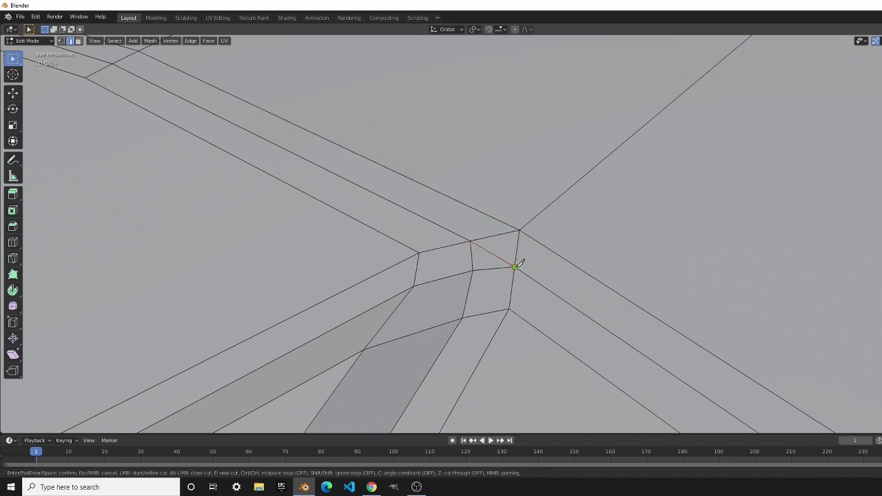
key(Return)
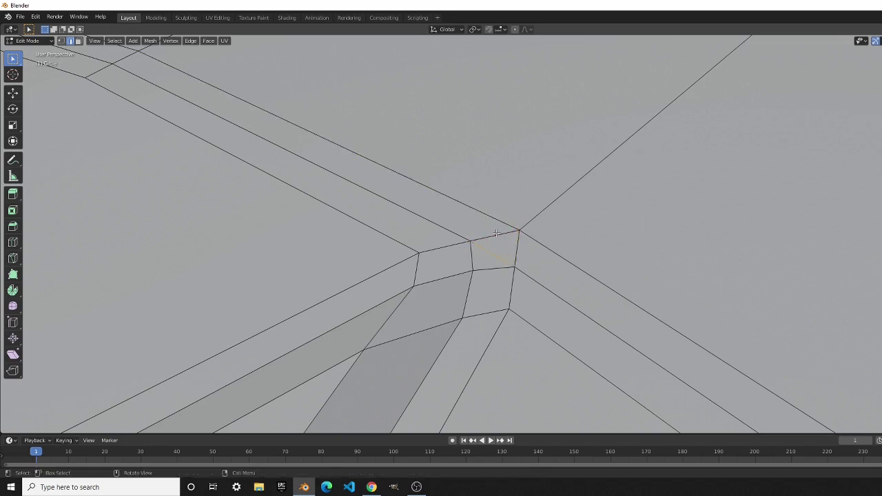
scroll(476, 258, down, 8)
scroll(427, 245, up, 4)
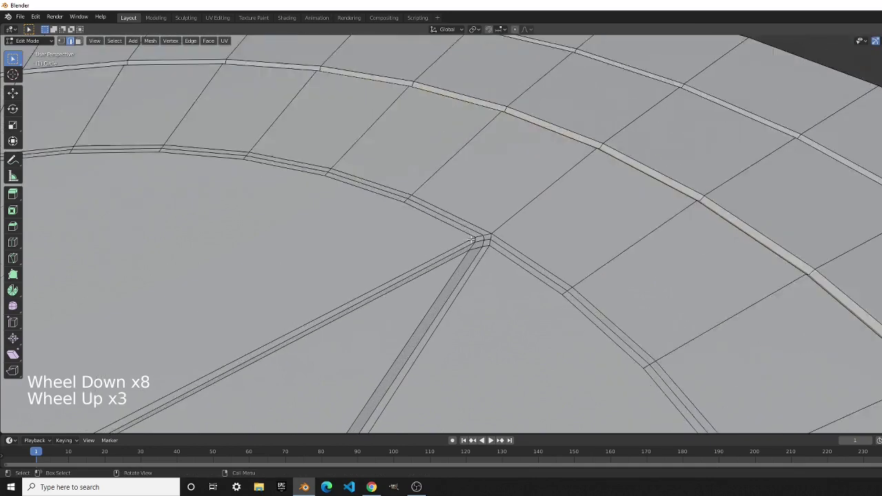
Try a loop cut around the ring just outside the star disc, and cancel it
click(409, 238)
scroll(408, 239, down, 5)
scroll(409, 239, down, 2)
click(493, 305)
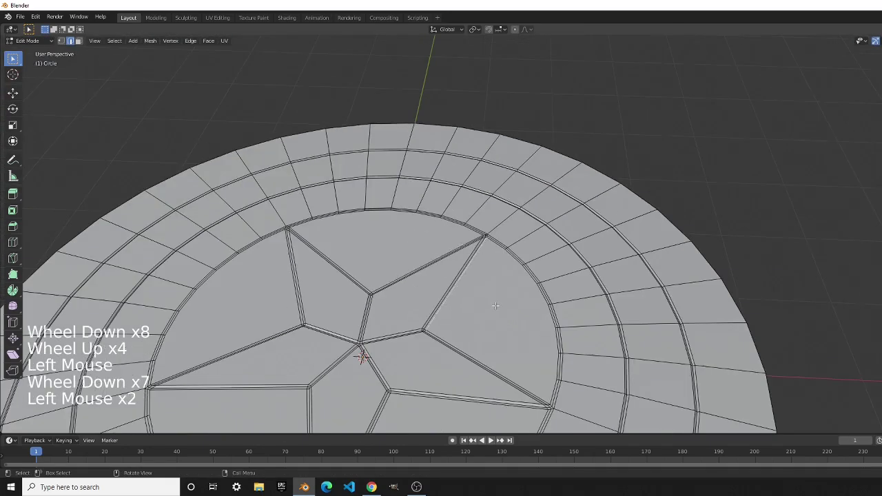
scroll(495, 306, up, 2)
key(ctrl+r)
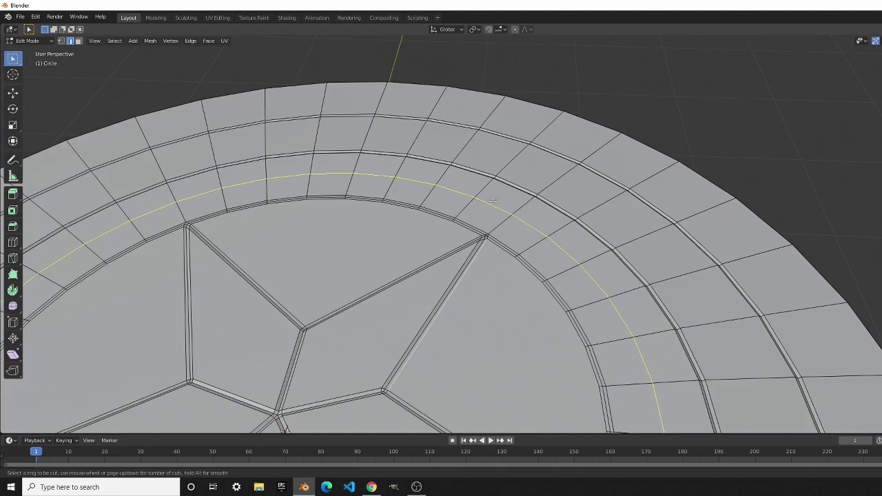
click(592, 208)
scroll(592, 208, up, 3)
scroll(521, 257, down, 6)
Try freehand Knife cuts across the star and its surrounding rings, and cancel them
key(k)
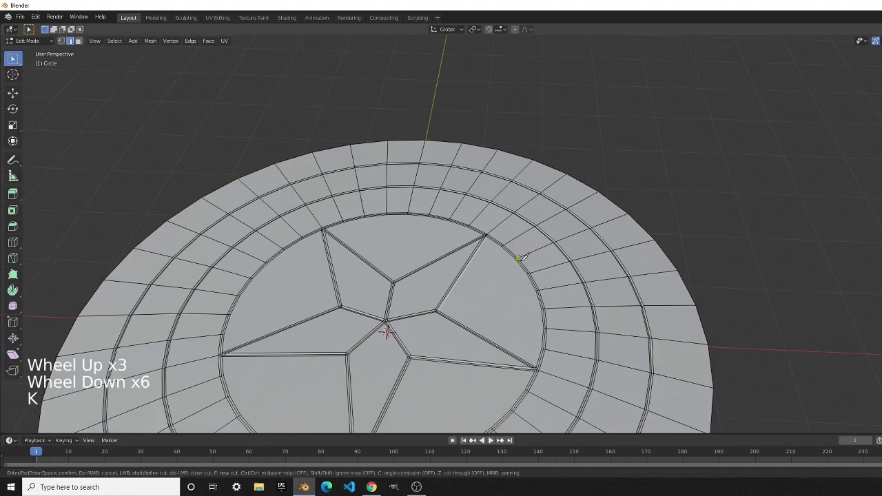
click(509, 367)
click(361, 341)
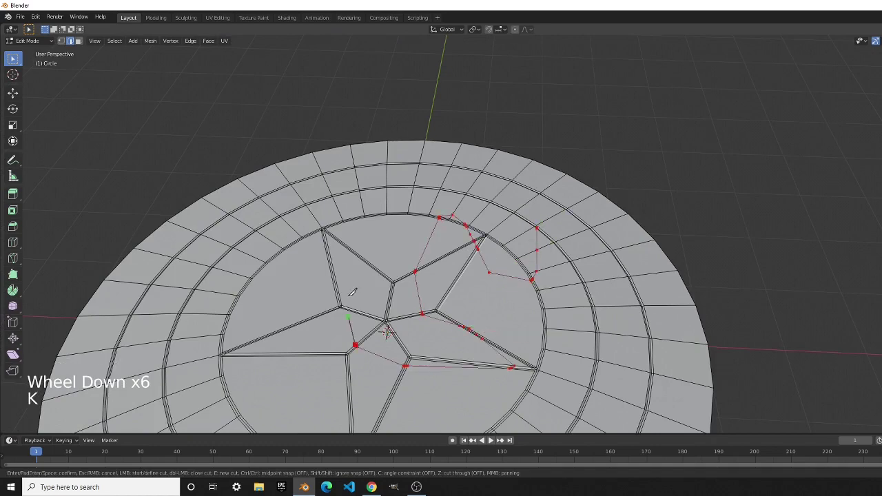
click(284, 329)
click(263, 265)
click(246, 355)
click(388, 308)
click(177, 319)
click(301, 205)
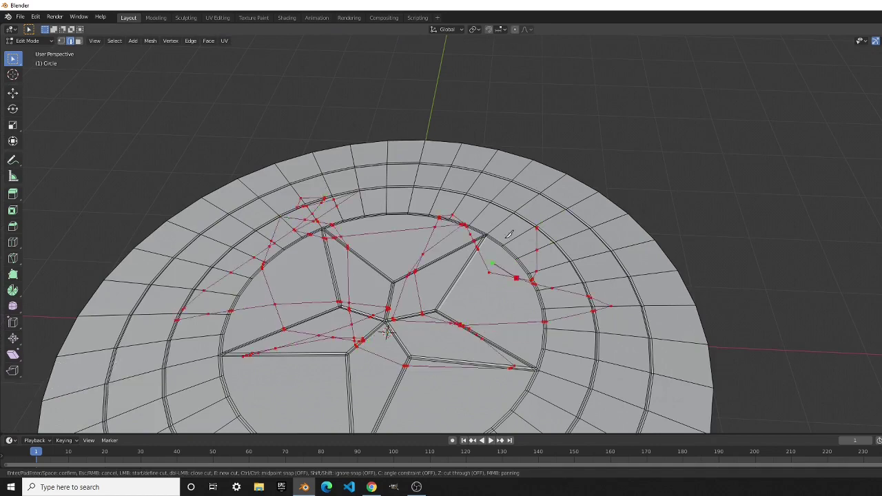
key(Return)
Try a Knife cut at the corner where the neighboring star tip meets the inner border, and cancel it
scroll(438, 252, up, 8)
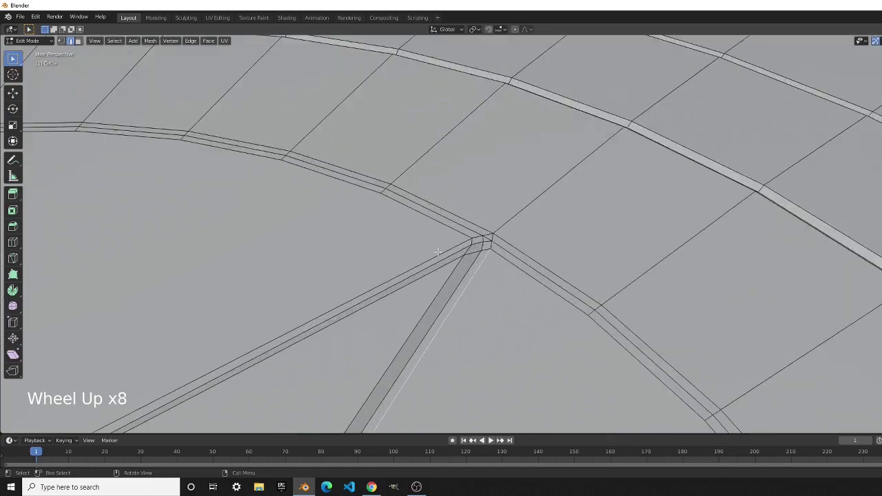
scroll(437, 252, up, 5)
scroll(437, 252, down, 12)
shift+scroll(438, 253, down, 1)
shift+middle_drag(437, 252, 569, 266)
scroll(440, 201, up, 6)
key(k)
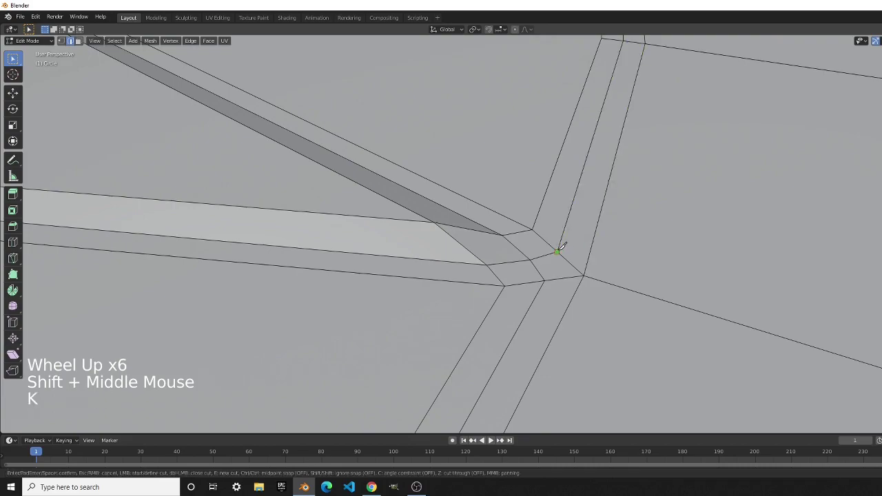
key(Escape)
scroll(545, 273, down, 4)
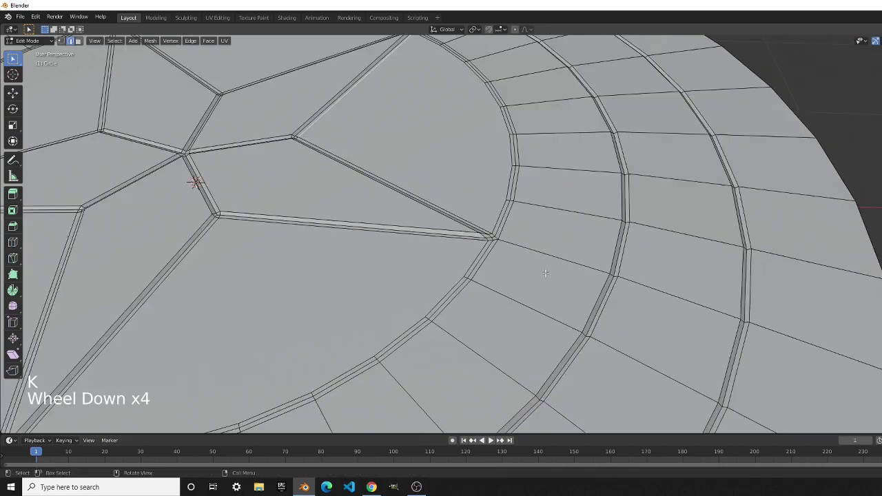
Knife-cut across the corner face at the next star tip, linking the two middle edges of the inner border
scroll(545, 273, down, 3)
shift+middle_drag(545, 274, 715, 343)
scroll(594, 147, up, 5)
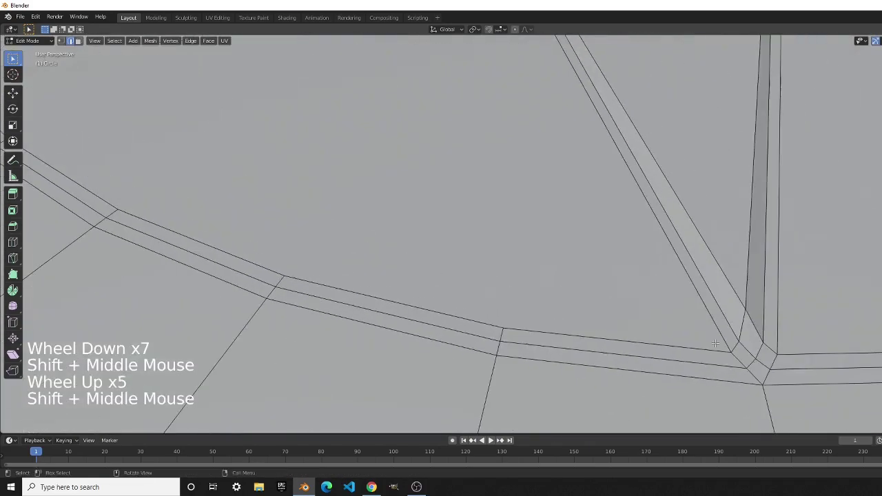
key(k)
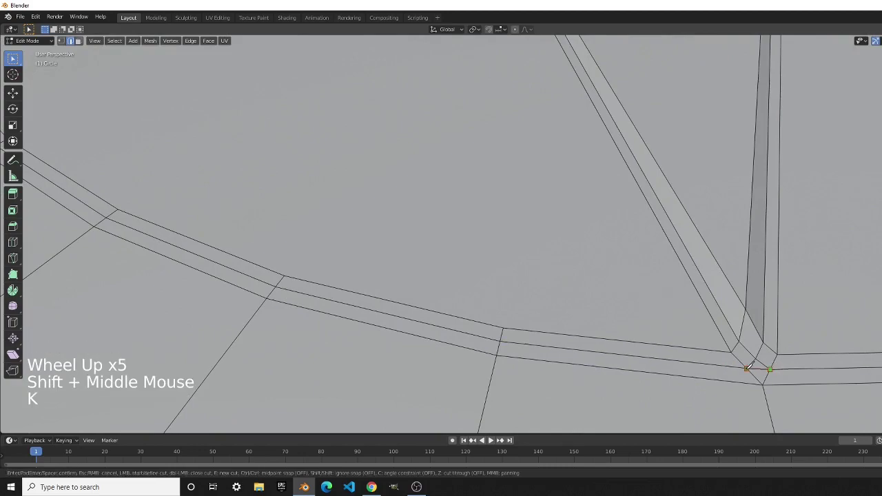
key(Escape)
Knife-cut the corner face at the fourth star tip so the inner border's middle edges connect across it
scroll(411, 299, down, 4)
shift+middle_drag(410, 299, 448, 193)
shift+scroll(433, 299, down, 1)
scroll(434, 299, up, 5)
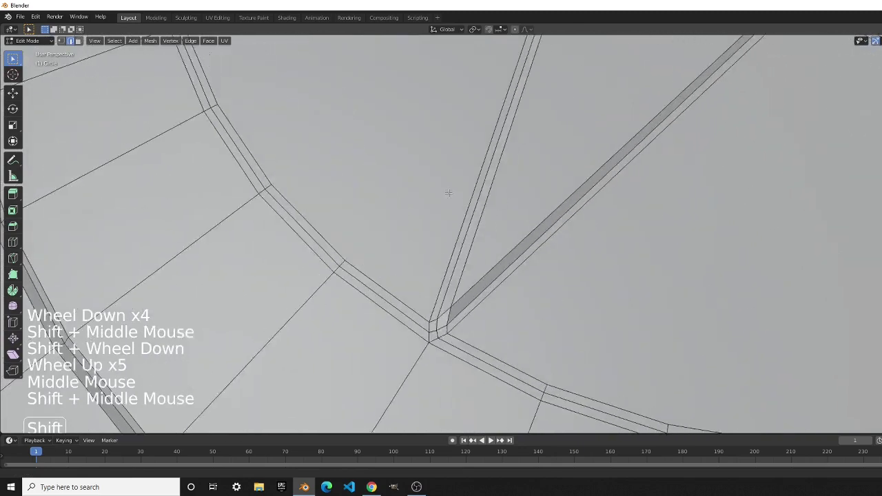
scroll(449, 193, up, 1)
shift+middle_drag(428, 378, 481, 280)
scroll(482, 281, up, 1)
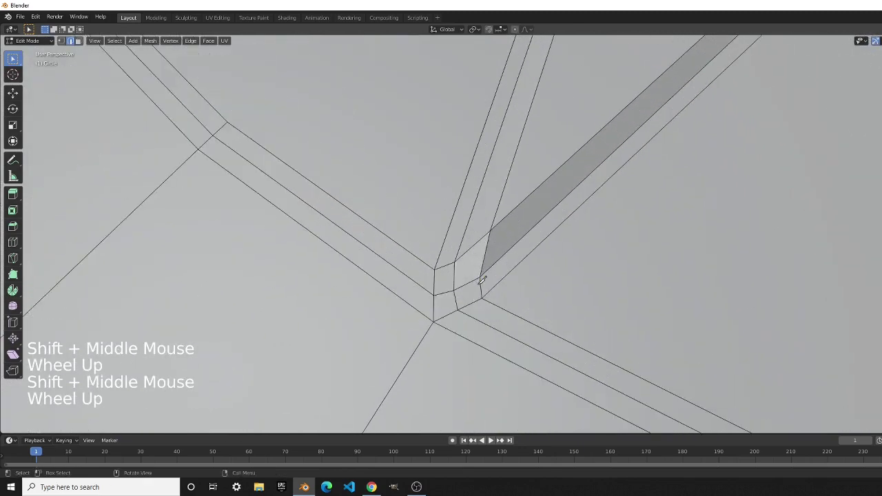
key(k)
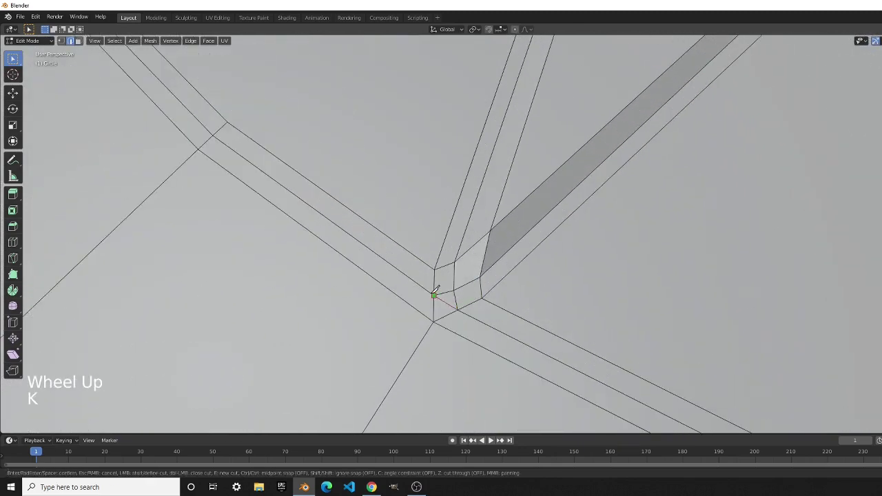
Knife-cut the corner face at the last star tip, joining the inner border's middle edges on both sides
scroll(436, 288, down, 5)
shift+middle_drag(435, 288, 653, 295)
middle_drag(441, 425, 499, 51)
scroll(544, 62, up, 3)
scroll(562, 96, up, 1)
shift+middle_drag(572, 431, 423, 336)
scroll(423, 336, up, 2)
shift+middle_drag(441, 279, 457, 321)
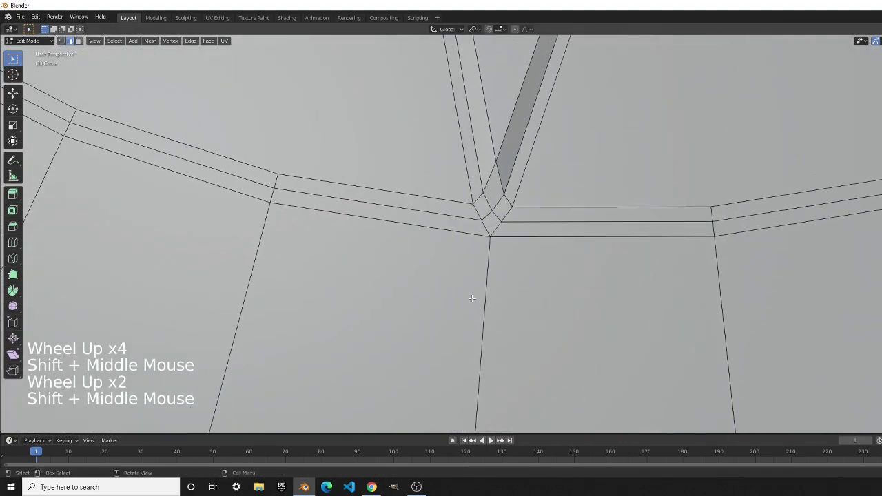
key(k)
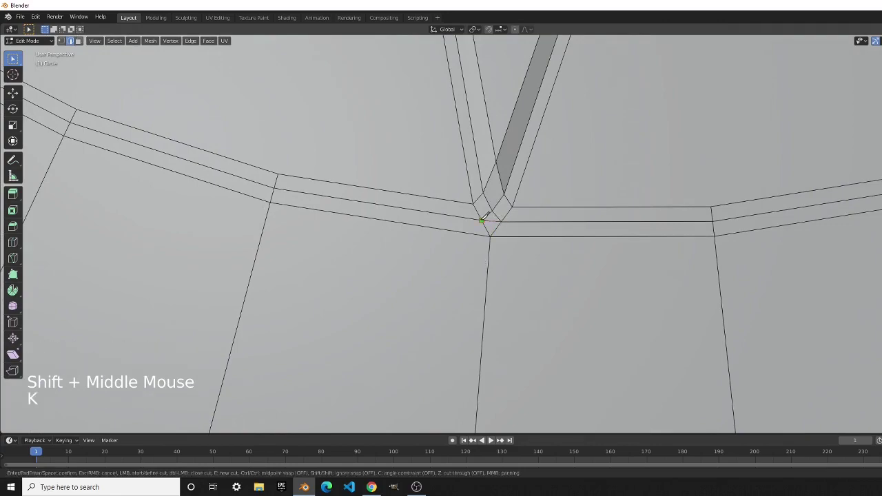
Select the run of middle edges along the inner border between two adjacent star tips
scroll(327, 199, down, 4)
middle_drag(327, 199, 400, 127)
scroll(255, 218, down, 4)
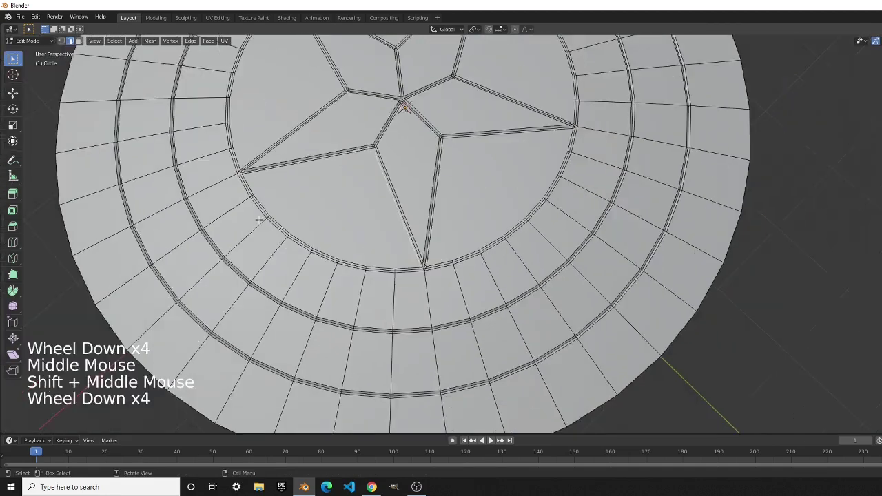
click(383, 252)
scroll(384, 252, up, 3)
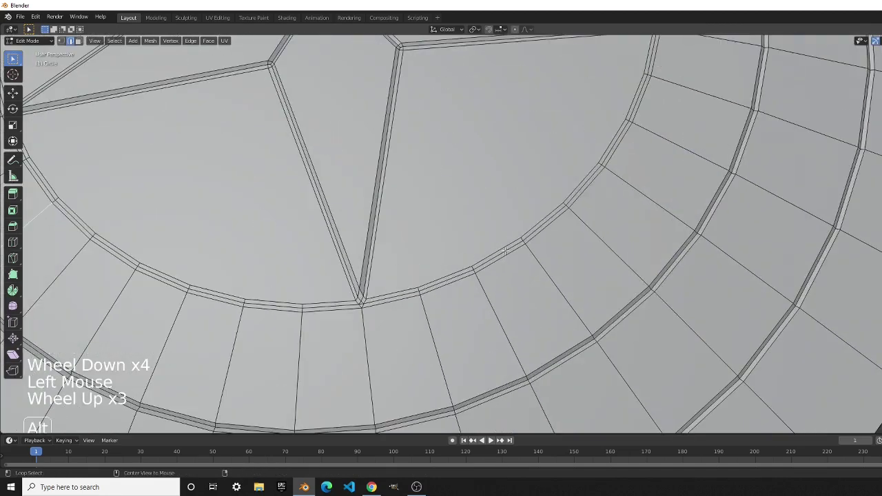
alt+shift+click(505, 252)
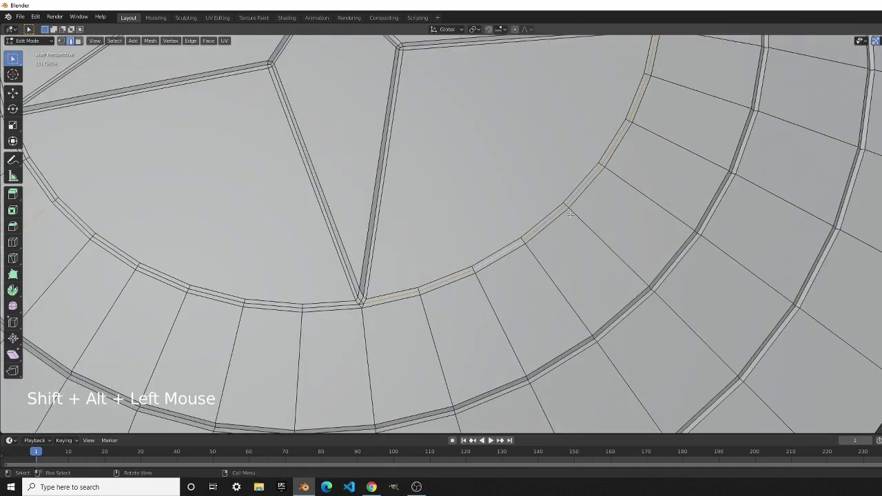
Add the remaining middle edge runs around the inner border to the selection, and deselect the stray radial edge outside it
scroll(551, 179, down, 3)
shift+middle_drag(547, 154, 482, 227)
scroll(455, 247, up, 1)
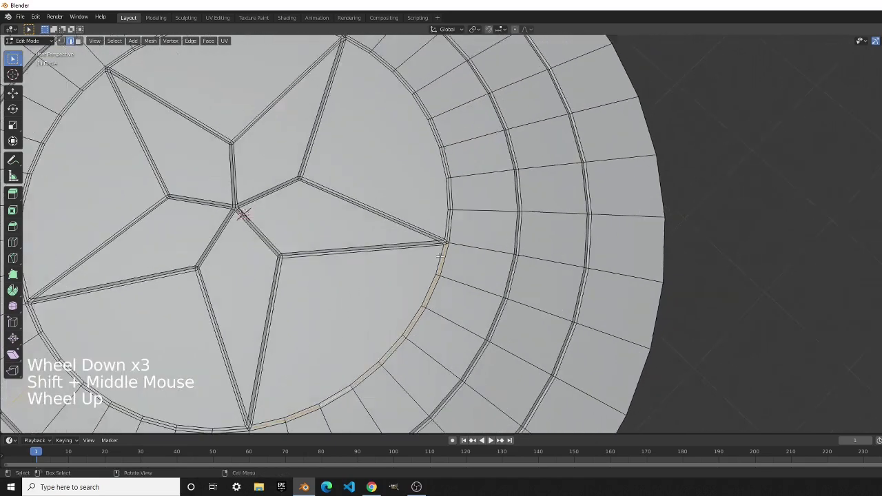
shift+middle_drag(440, 258, 452, 363)
scroll(430, 265, up, 2)
alt+shift+click(400, 255)
alt+shift+click(414, 157)
alt+shift+click(389, 152)
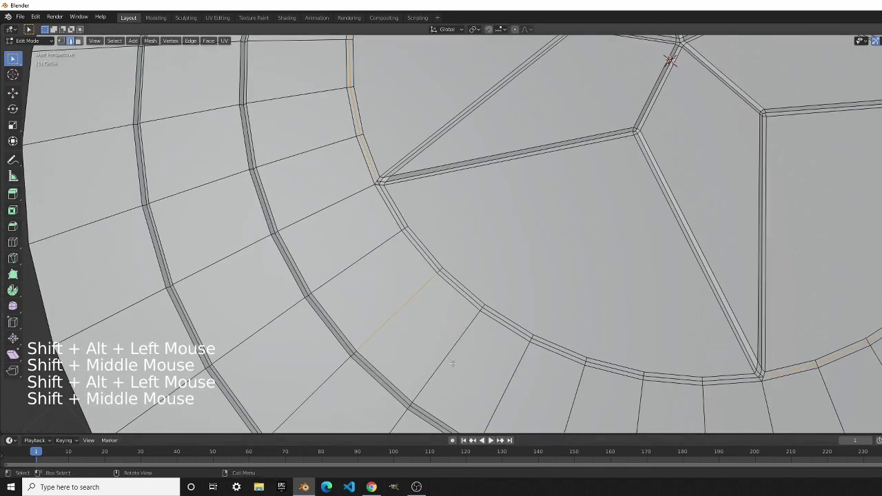
shift+click(407, 301)
alt+shift+click(441, 272)
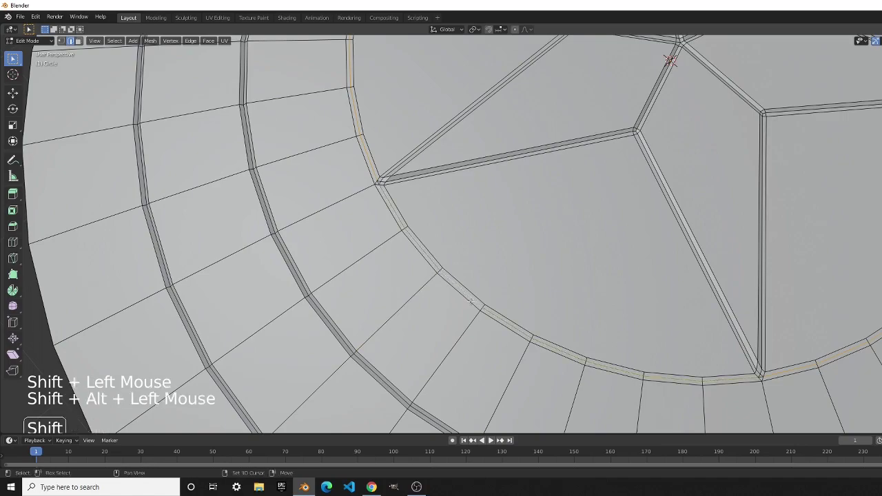
Move the selected inner border edges down about 0.011 m along Z to sink a groove around the star disc
scroll(585, 305, down, 4)
mouse_move(585, 305)
shift+middle_down()
mouse_move(561, 324)
mouse_move(558, 303)
mouse_move(551, 331)
mouse_move(597, 307)
shift+middle_up()
scroll(561, 323, up, 1)
scroll(554, 324, up, 2)
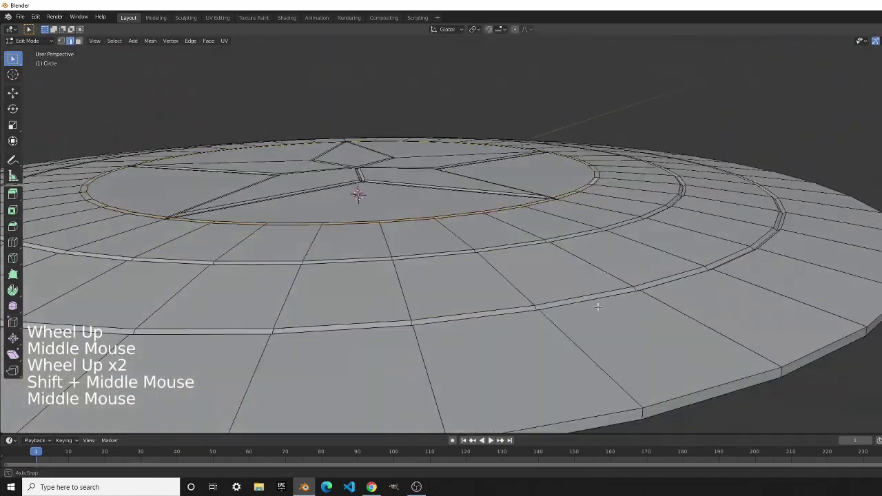
key(g)
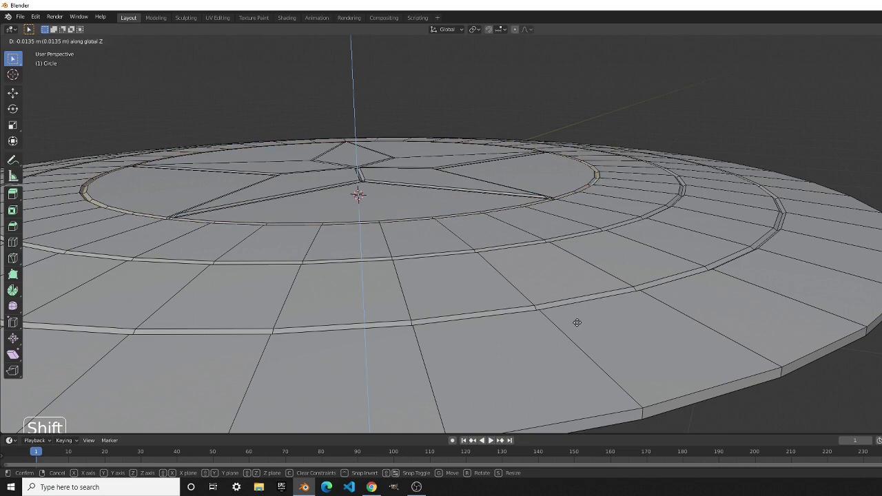
click(578, 320)
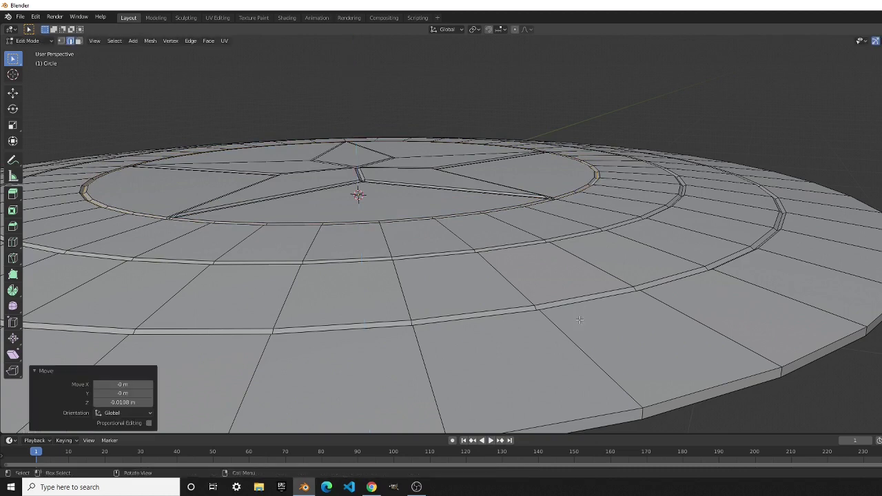
Leave Edit Mode and examine the star and the ring grooves of the shield from above and at an angle
key(Tab)
middle_drag(437, 323, 449, 224)
scroll(484, 388, down, 4)
scroll(585, 384, up, 1)
scroll(584, 384, down, 7)
scroll(586, 332, up, 7)
scroll(443, 256, down, 4)
middle_drag(442, 256, 564, 411)
scroll(447, 380, up, 4)
scroll(528, 345, down, 3)
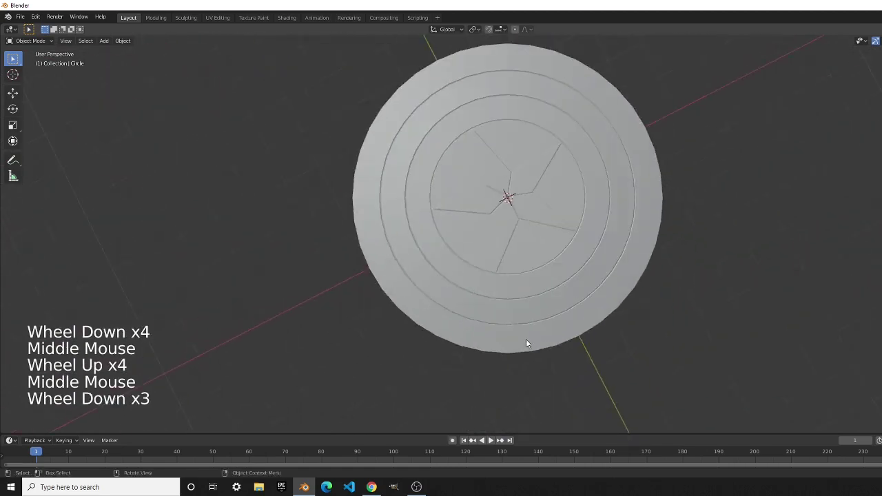
shift+middle_drag(528, 345, 518, 378)
scroll(518, 378, up, 3)
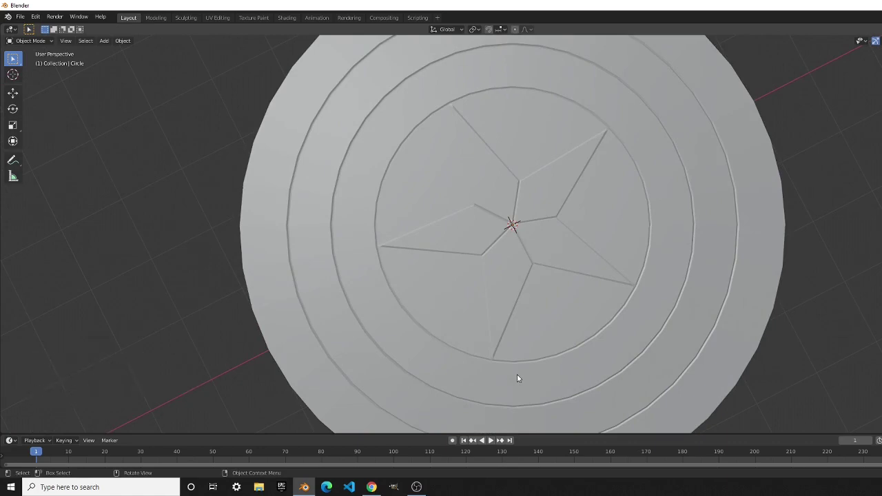
scroll(517, 375, up, 2)
scroll(415, 365, down, 2)
middle_drag(415, 364, 384, 314)
scroll(385, 314, down, 4)
scroll(385, 313, up, 2)
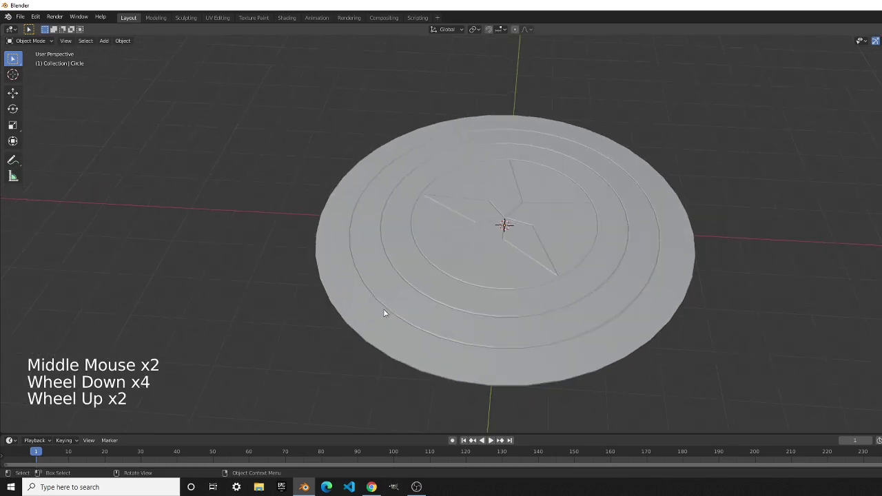